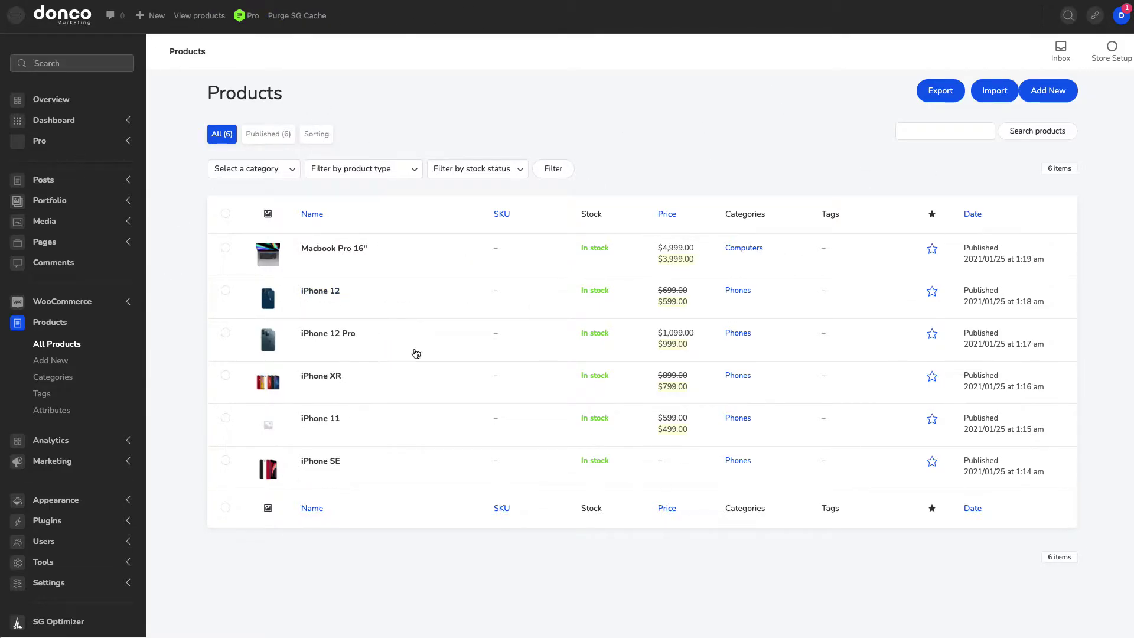
Open the Home page from the site's page list in the Pro page builder
mouse_move(273, 306)
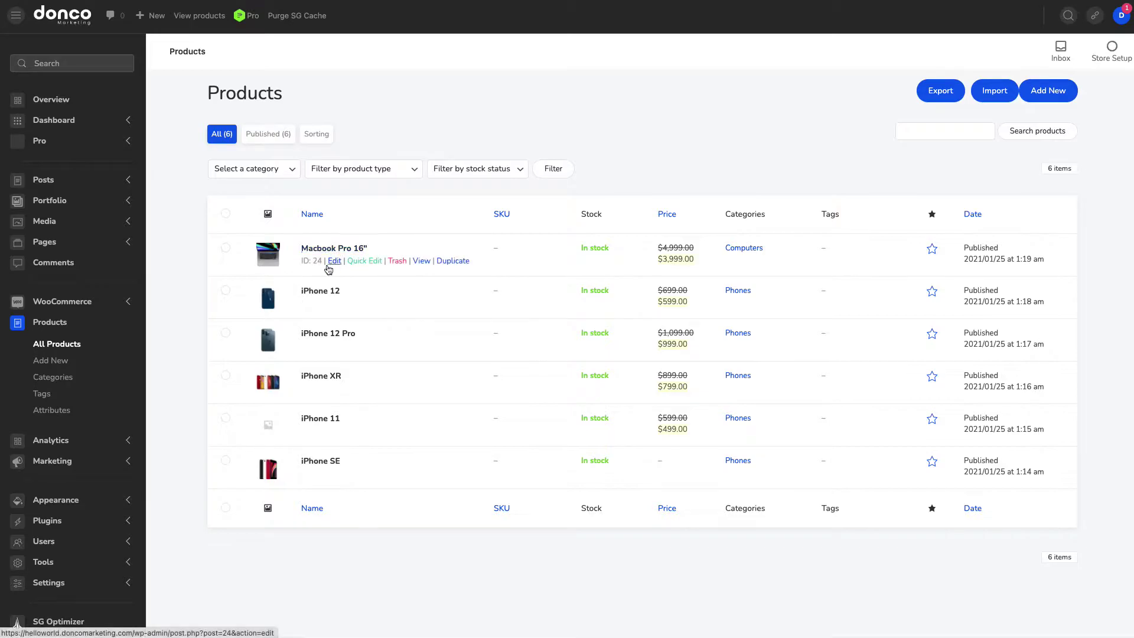
mouse_move(315, 252)
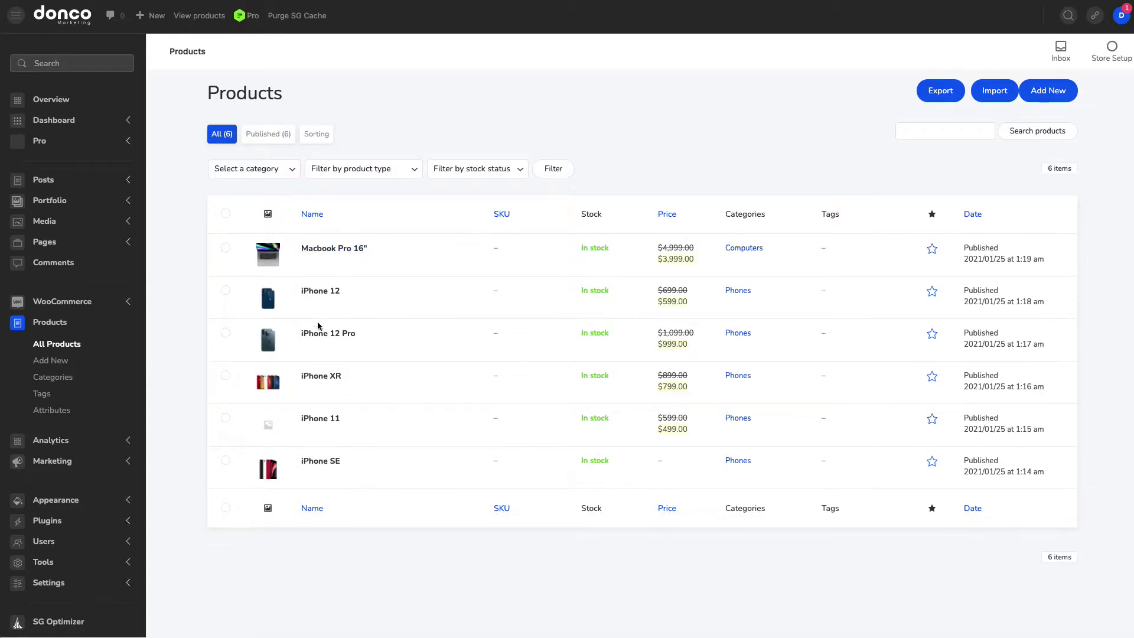
mouse_move(317, 339)
mouse_move(331, 378)
left_click(52, 242)
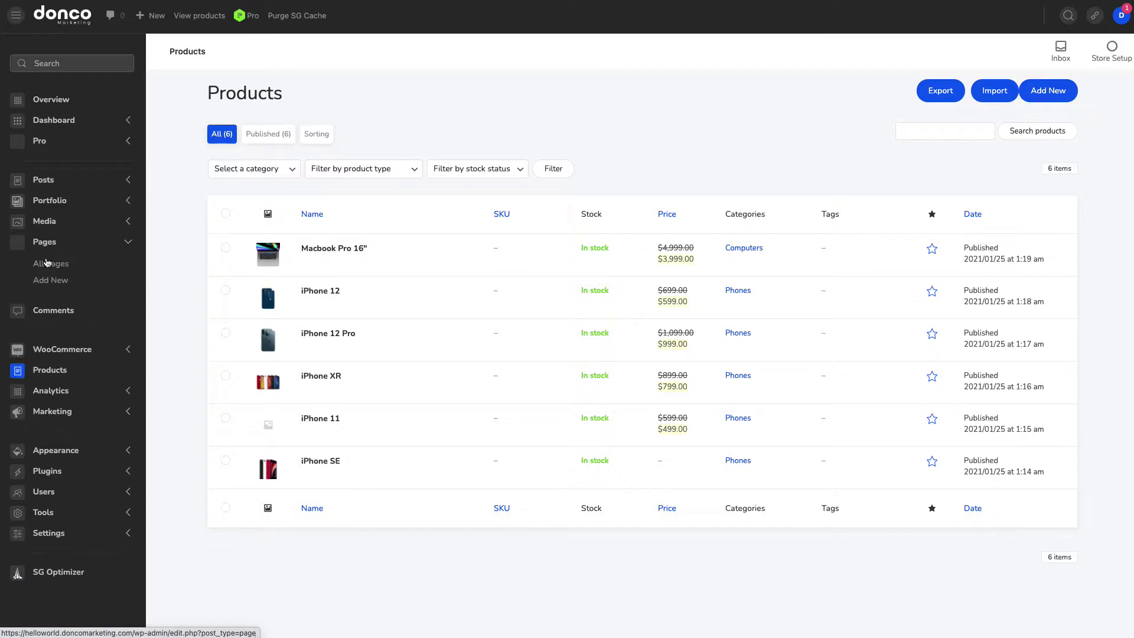
mouse_move(241, 239)
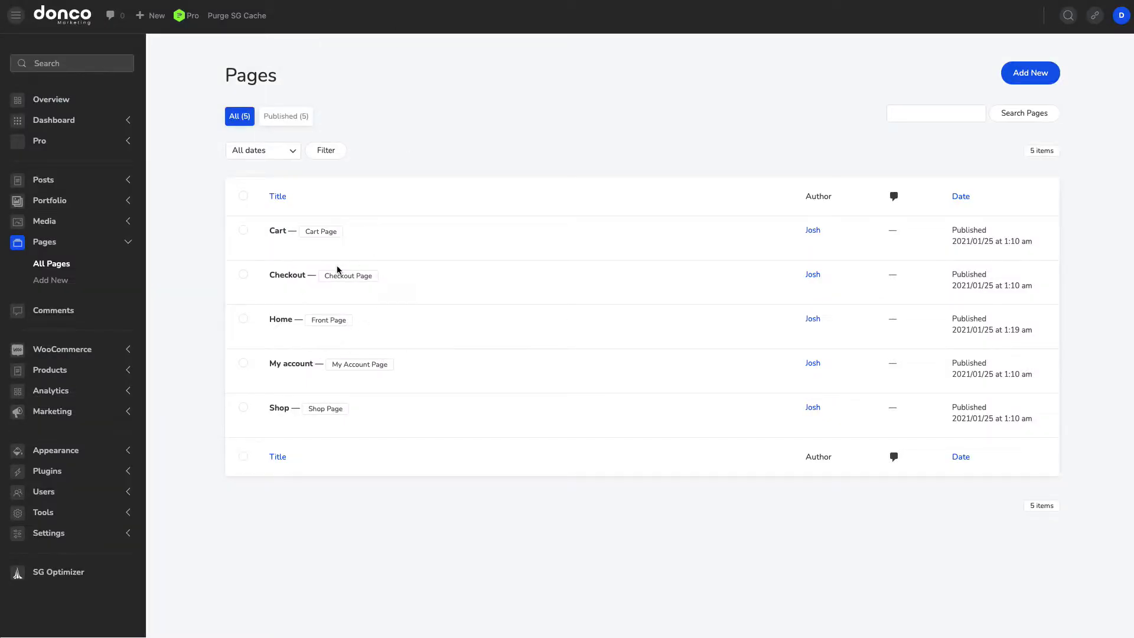
mouse_move(319, 325)
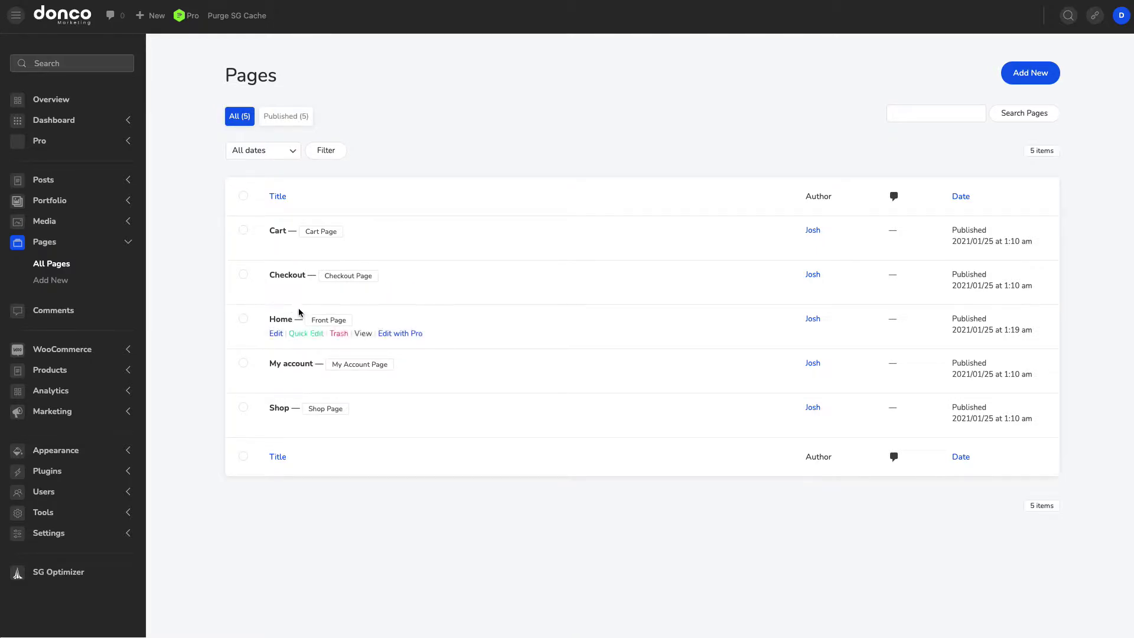
left_click(397, 336)
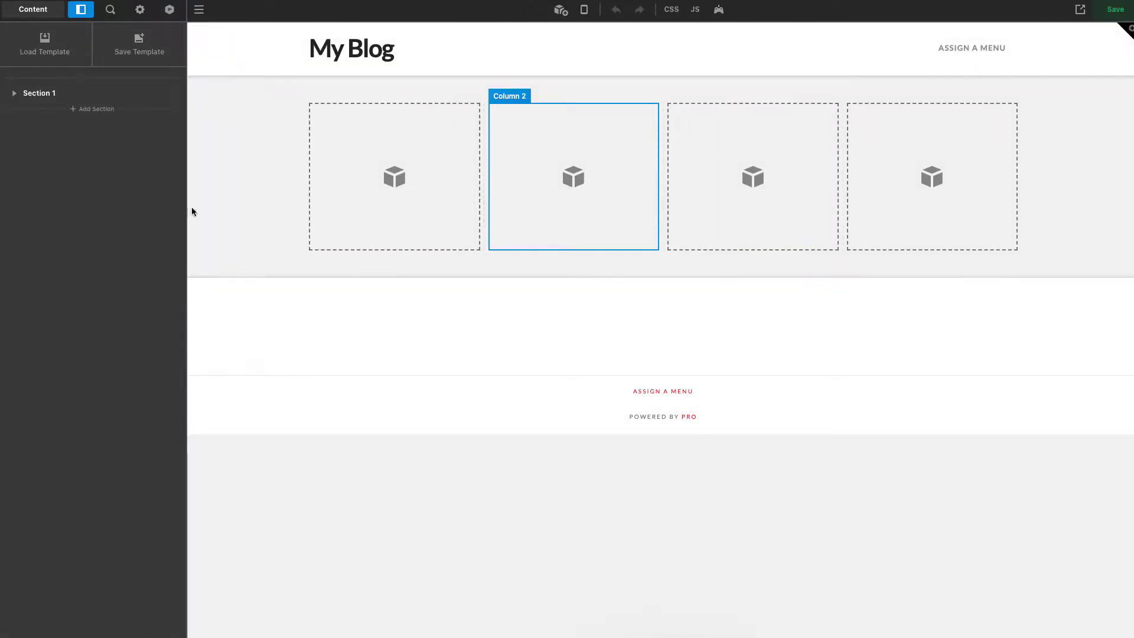
Delete the existing Section 1 and start the page from scratch with a four-equal-column layout
left_click(244, 251)
left_click(136, 51)
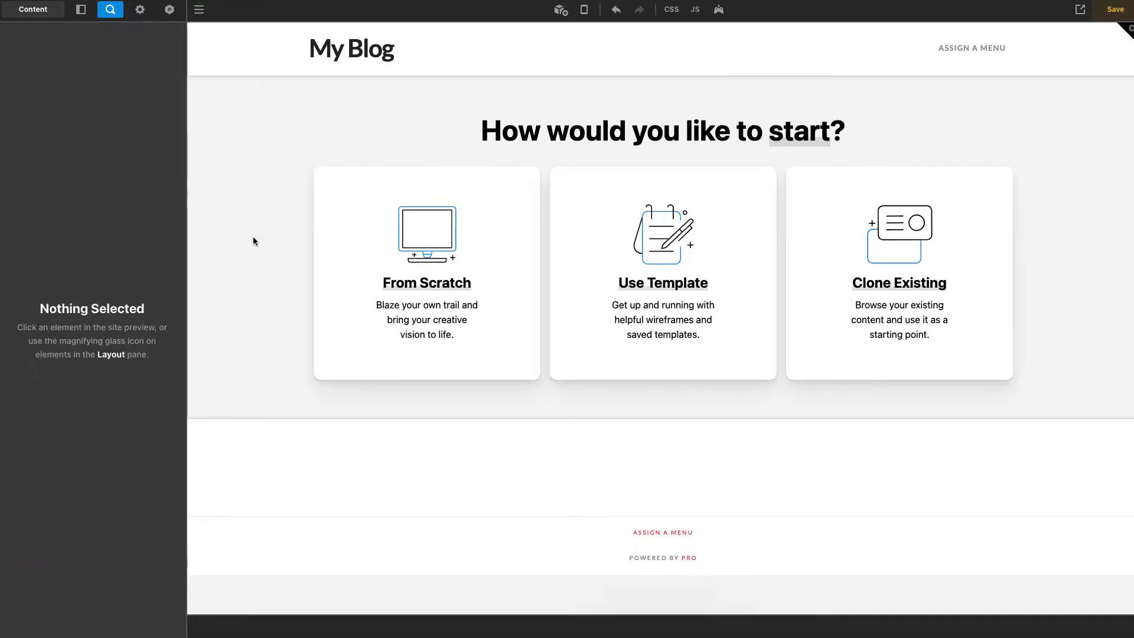
left_click(446, 255)
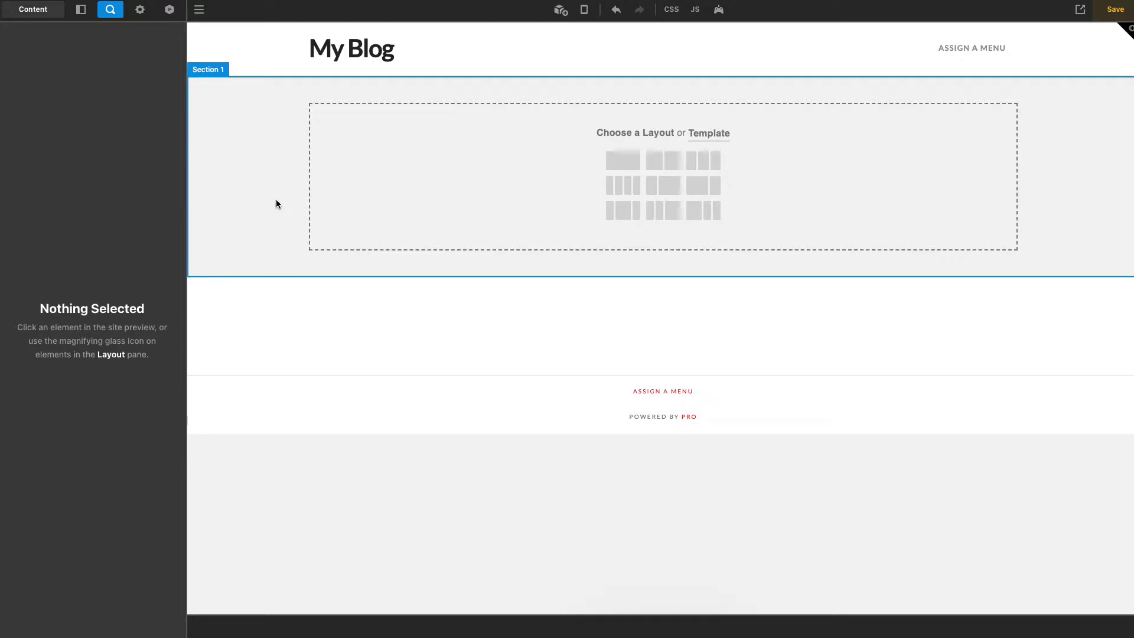
left_click(621, 189)
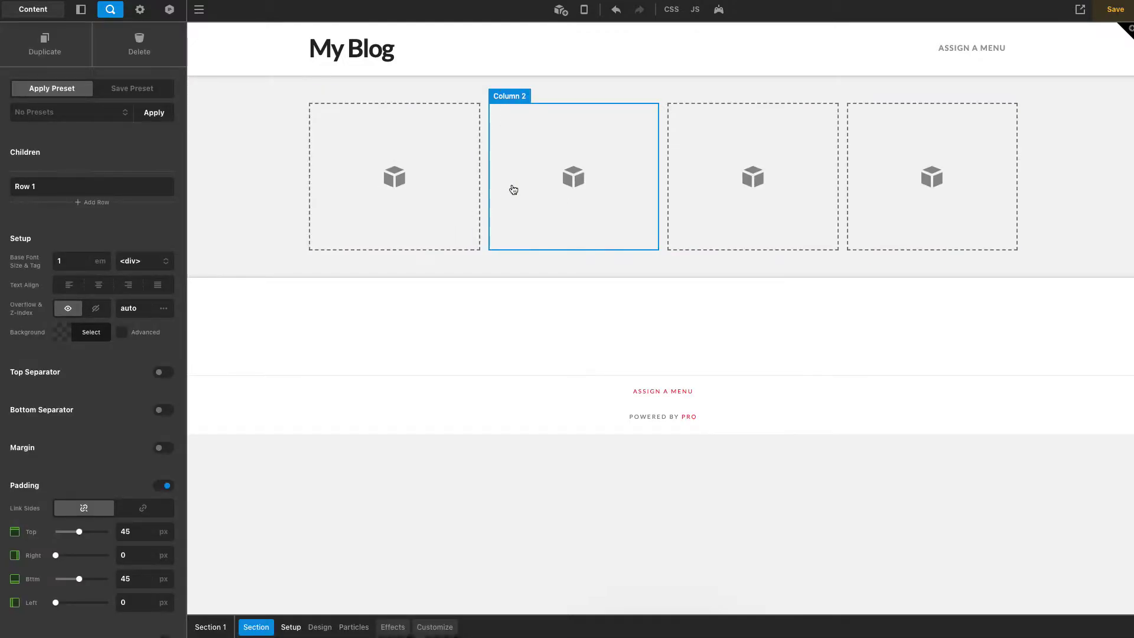
Enable the Looper Provider on Row 1 and set its type to Query Builder
left_click(486, 189)
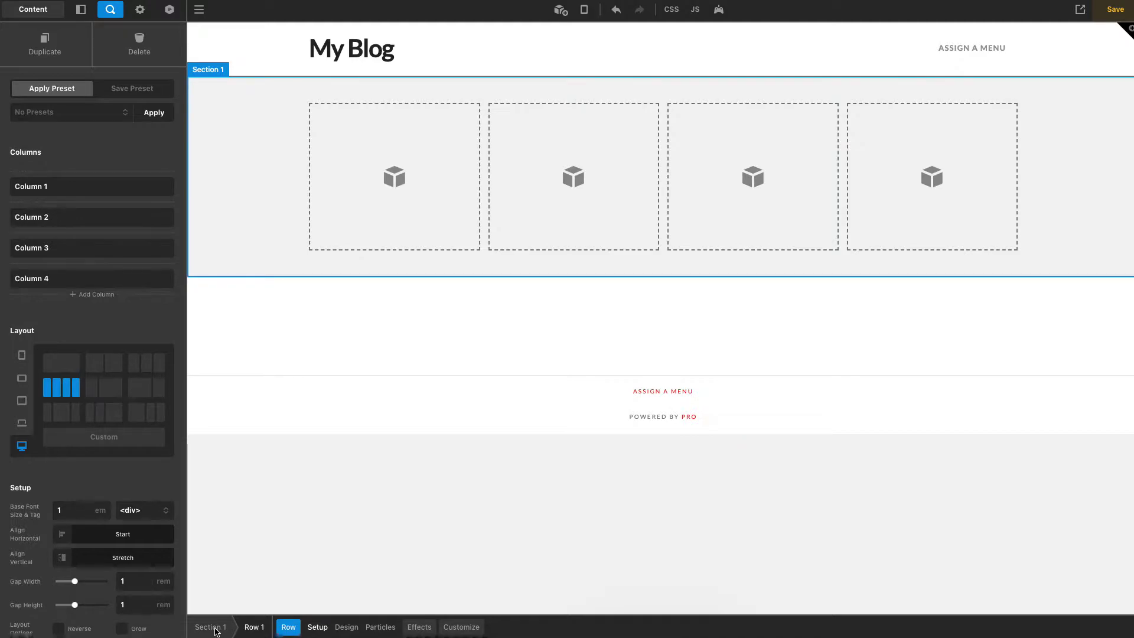
left_click(378, 243)
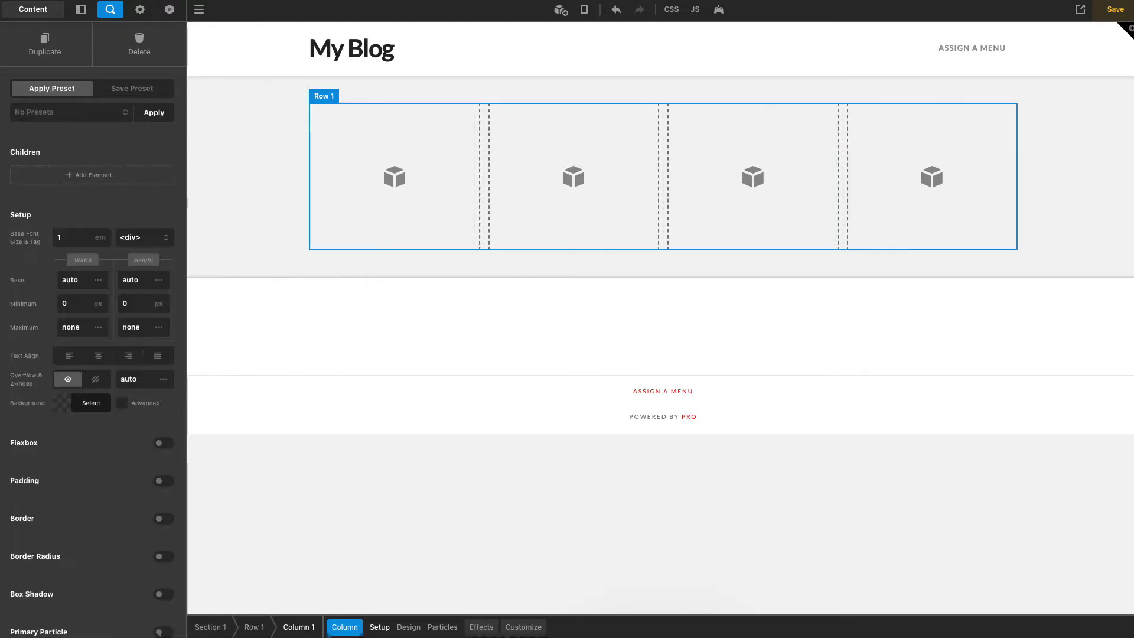
left_click(254, 628)
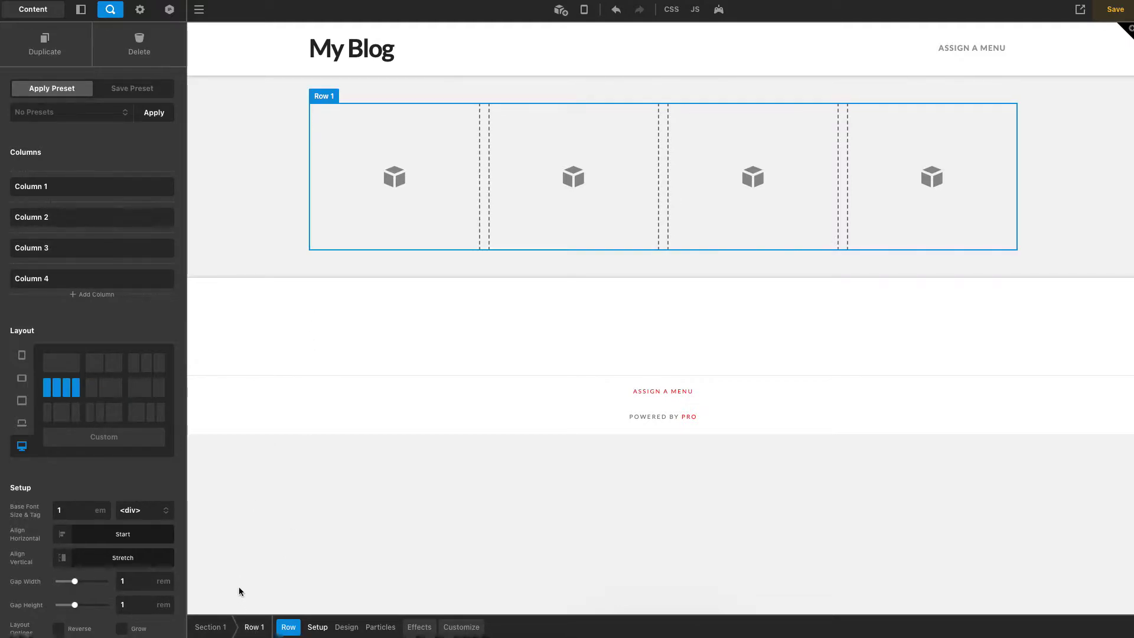
left_click(471, 627)
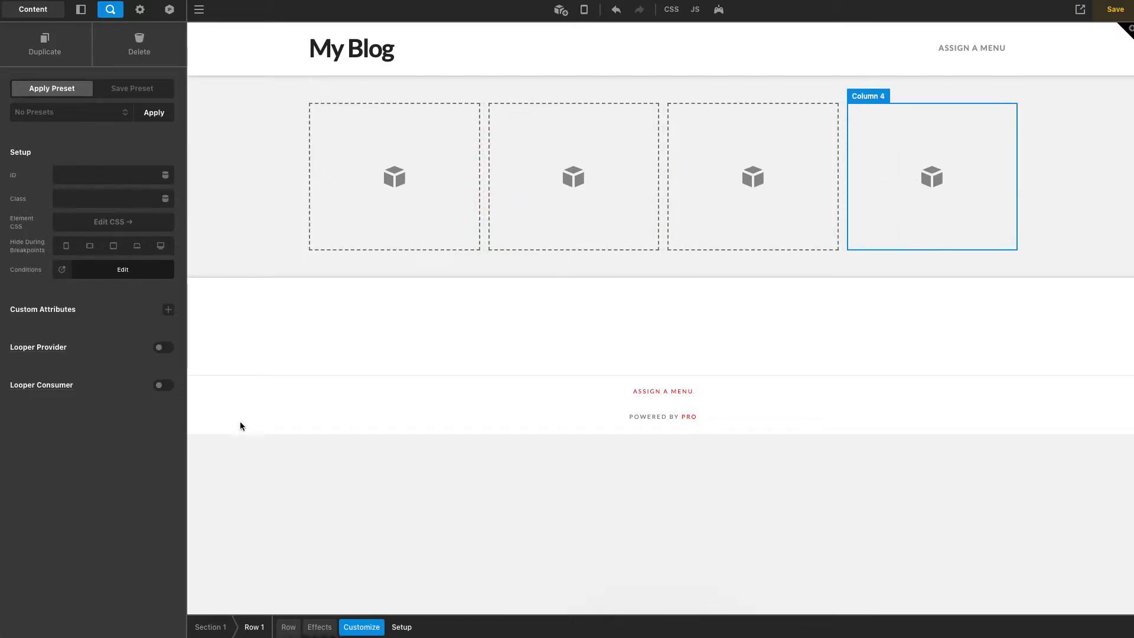
left_click(166, 349)
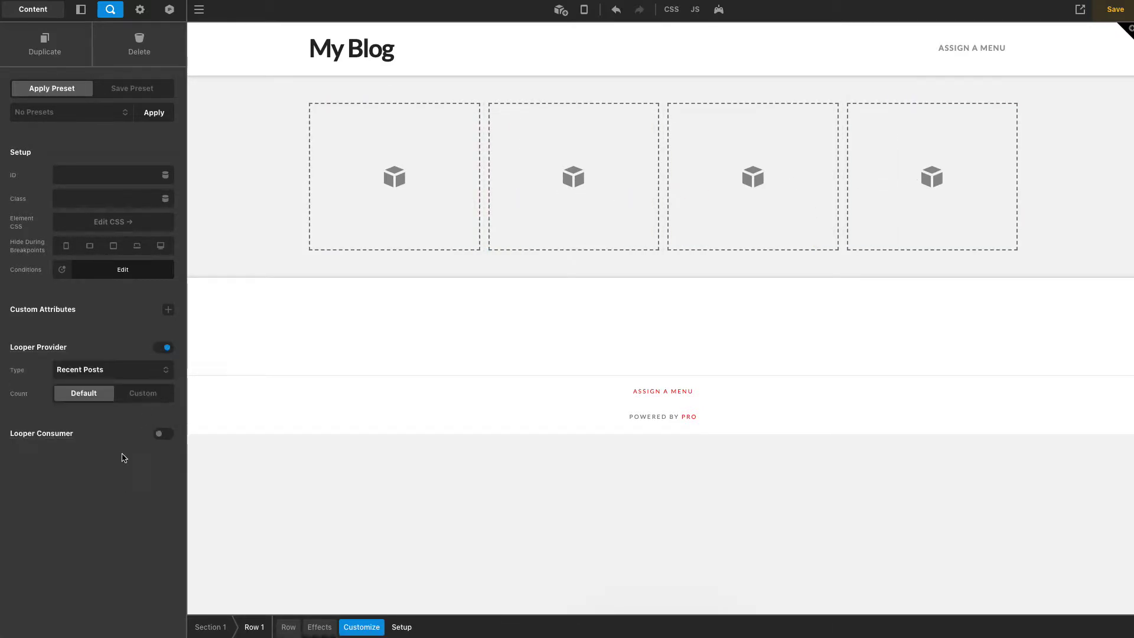
left_click(92, 372)
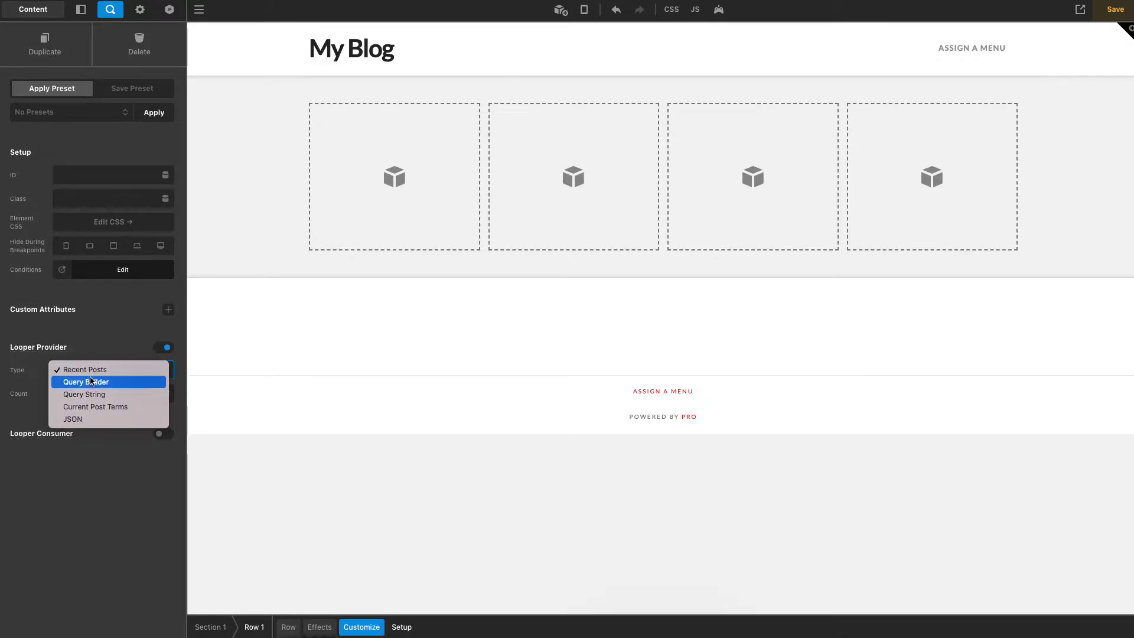
left_click(86, 390)
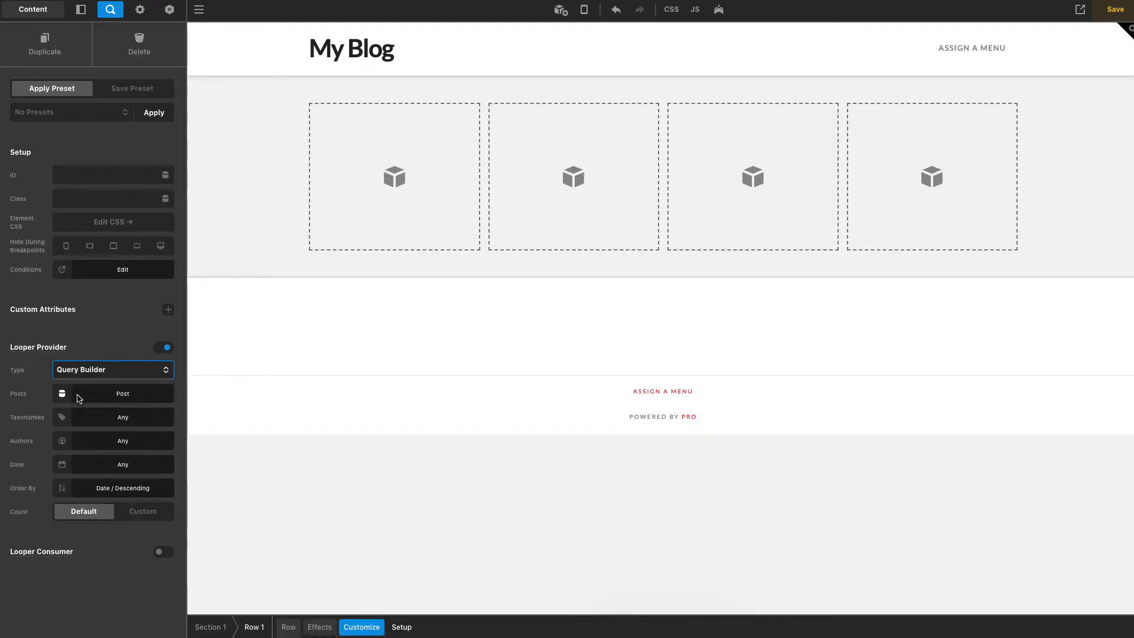
Set the post type of Row 1's Looper Provider query to Product
left_click(79, 397)
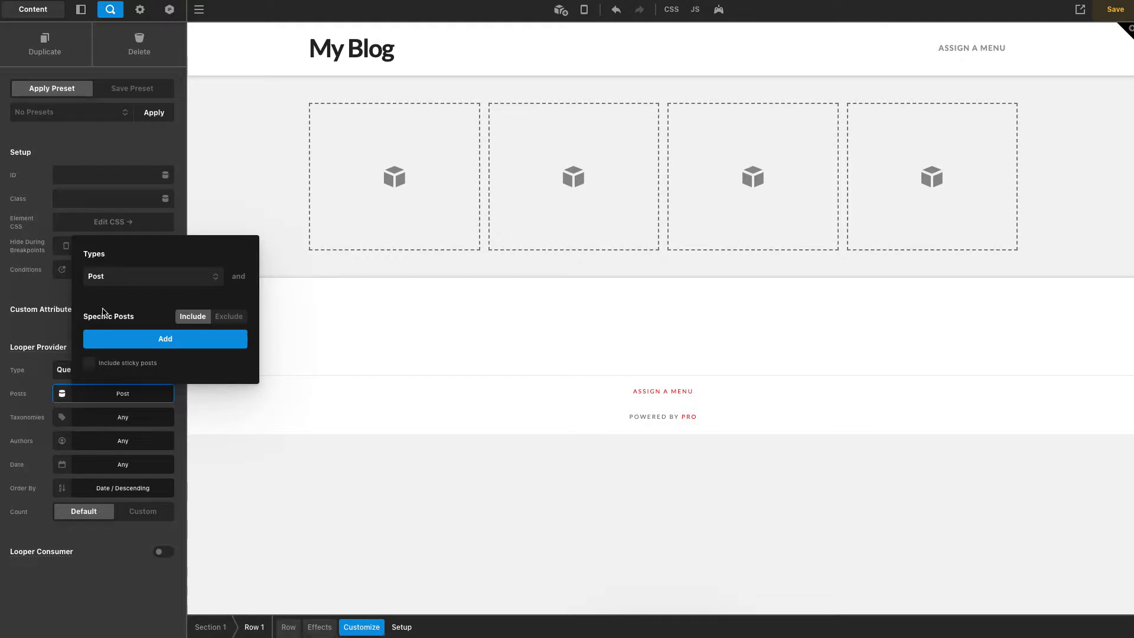
left_click(47, 301)
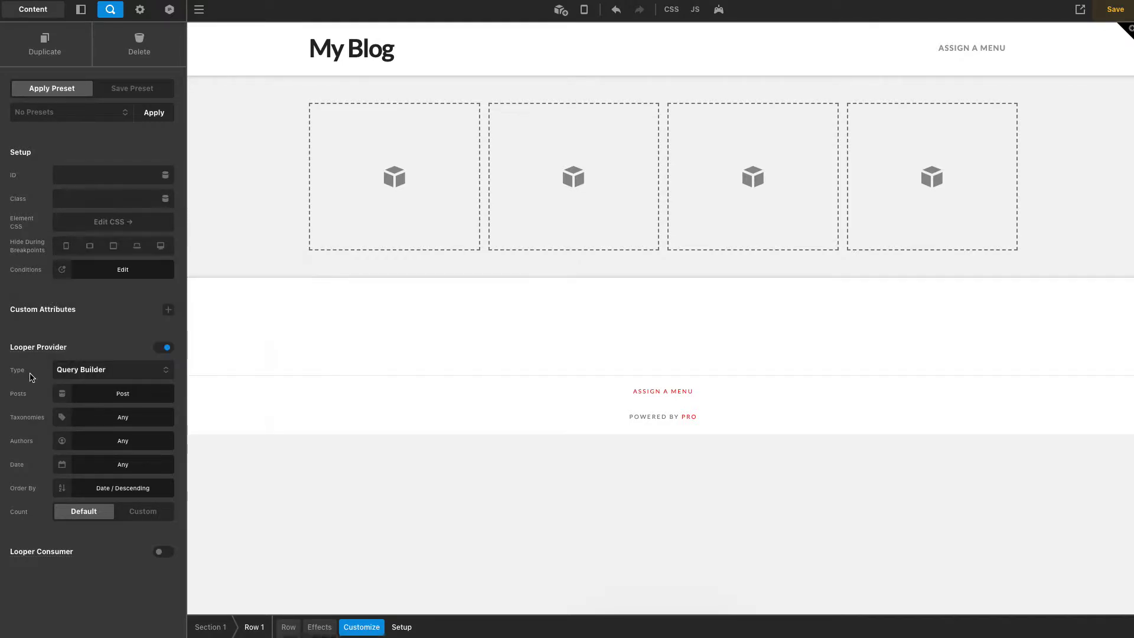
left_click(107, 369)
left_click(24, 387)
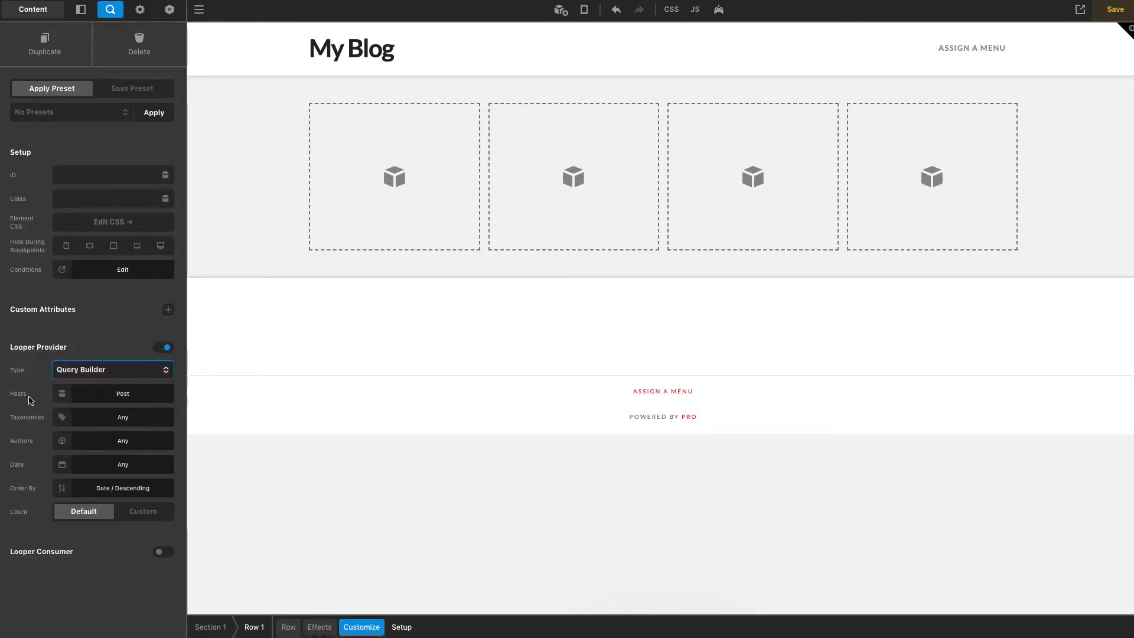
left_click(90, 397)
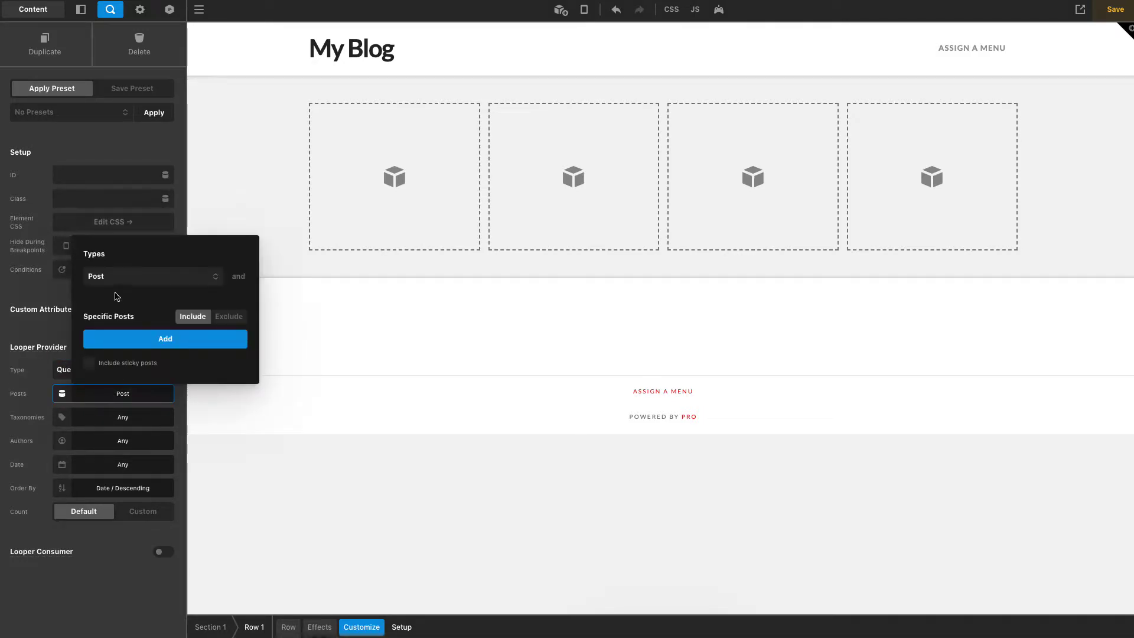
left_click(103, 281)
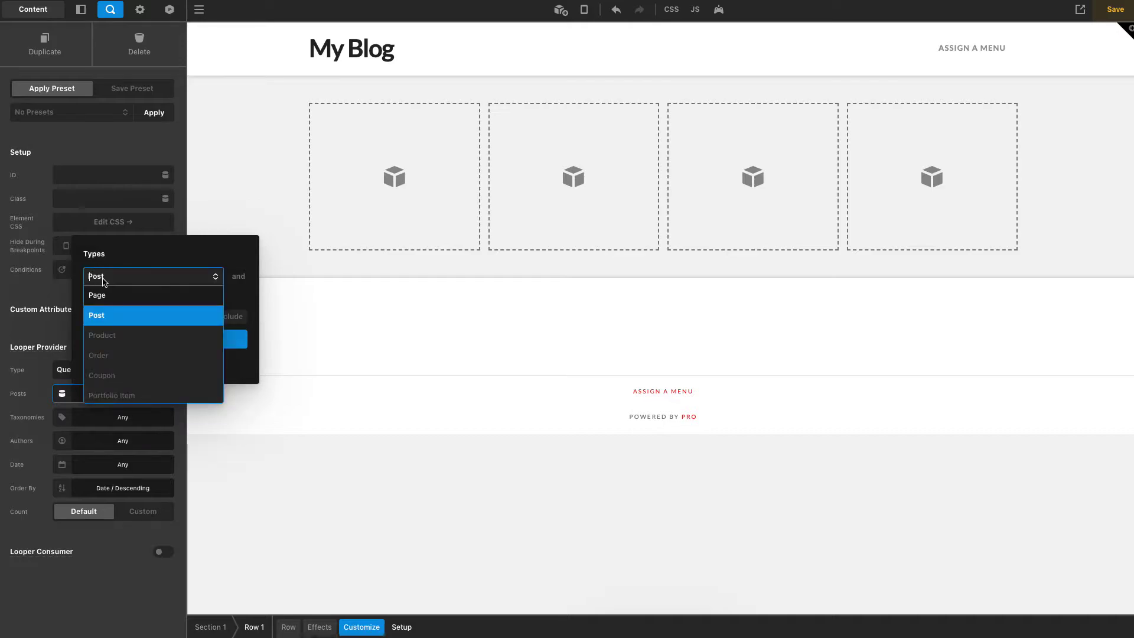
left_click(105, 336)
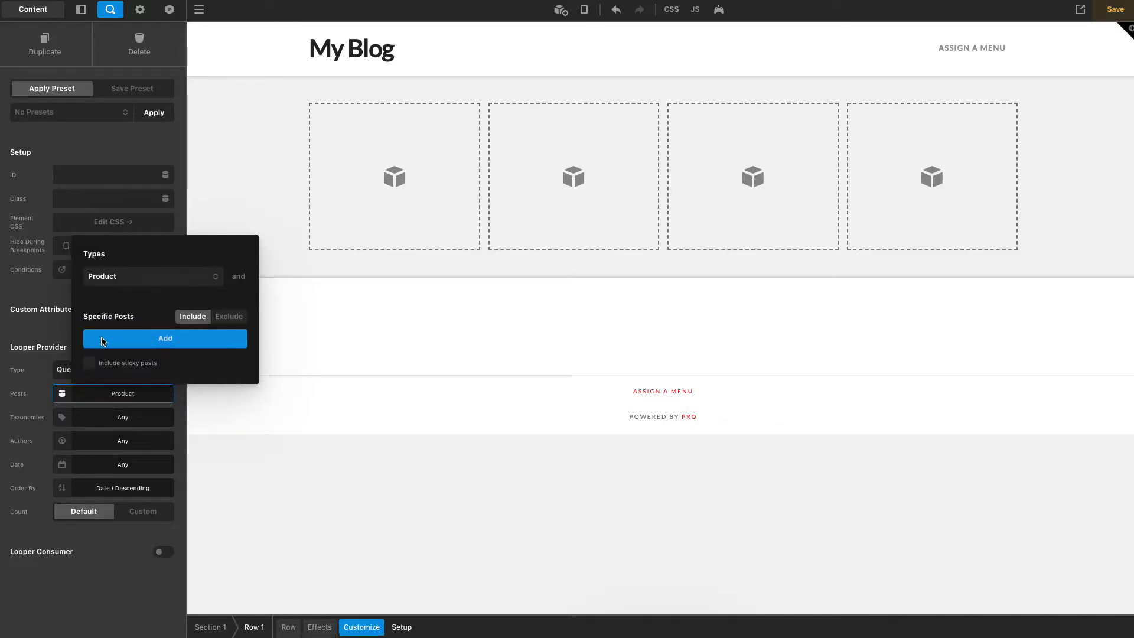
left_click(70, 395)
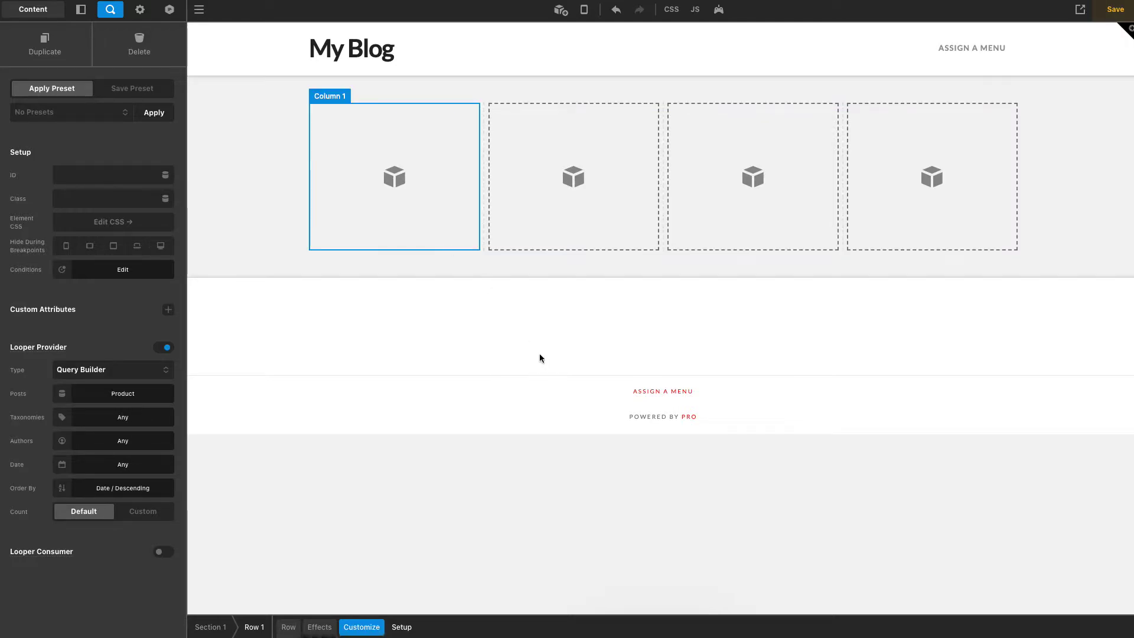
Delete Columns 2, 3 and 4 from Row 1, keeping only Column 1
left_click(393, 196)
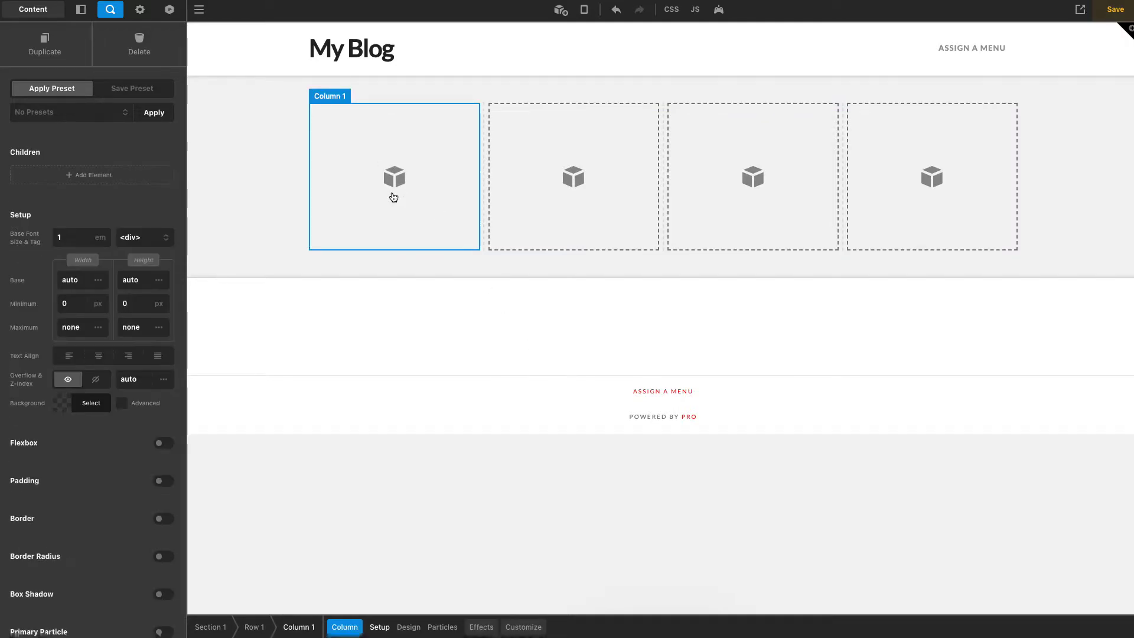
left_click(482, 205)
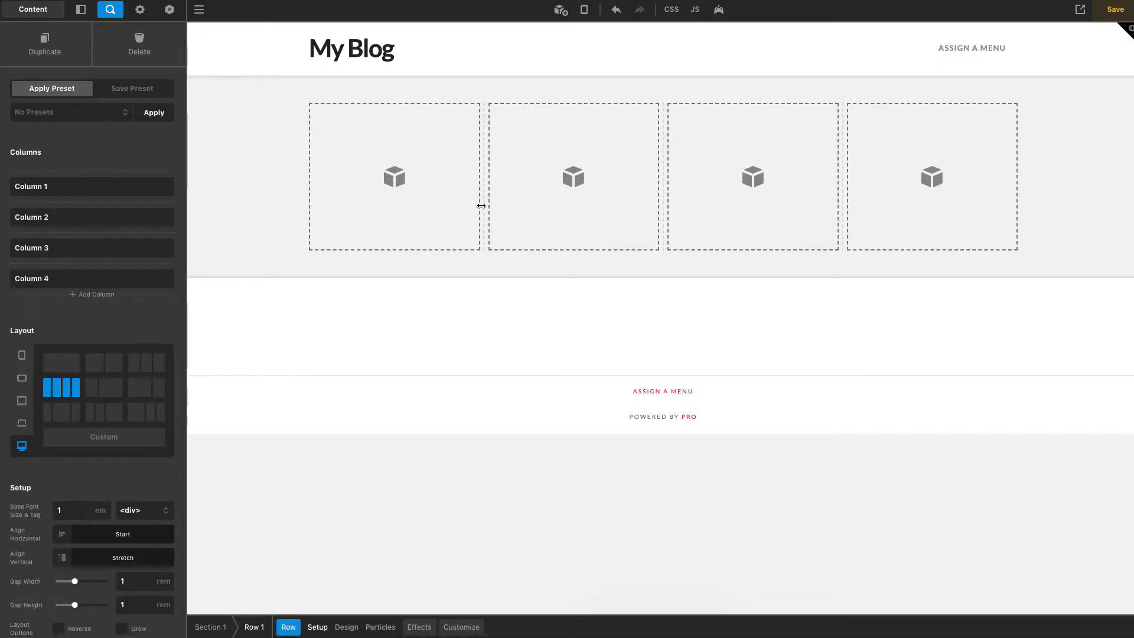
left_click(164, 217)
left_click(165, 217)
left_click(164, 218)
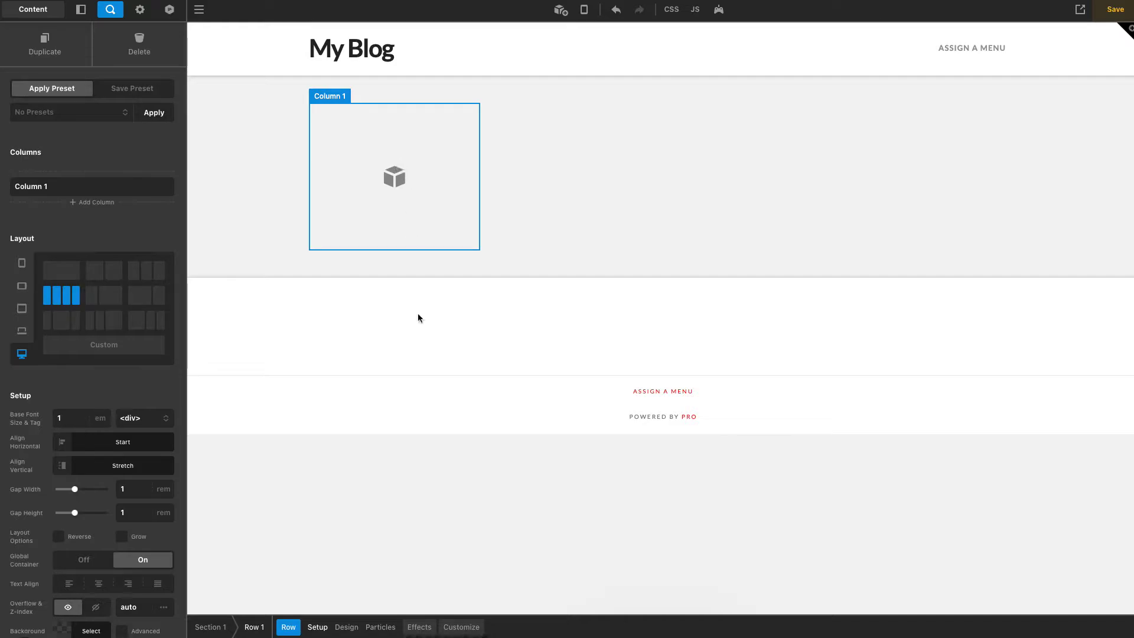
Enable the Looper Consumer on Column 1 and set it to consume many items, with a count of 4
left_click(455, 629)
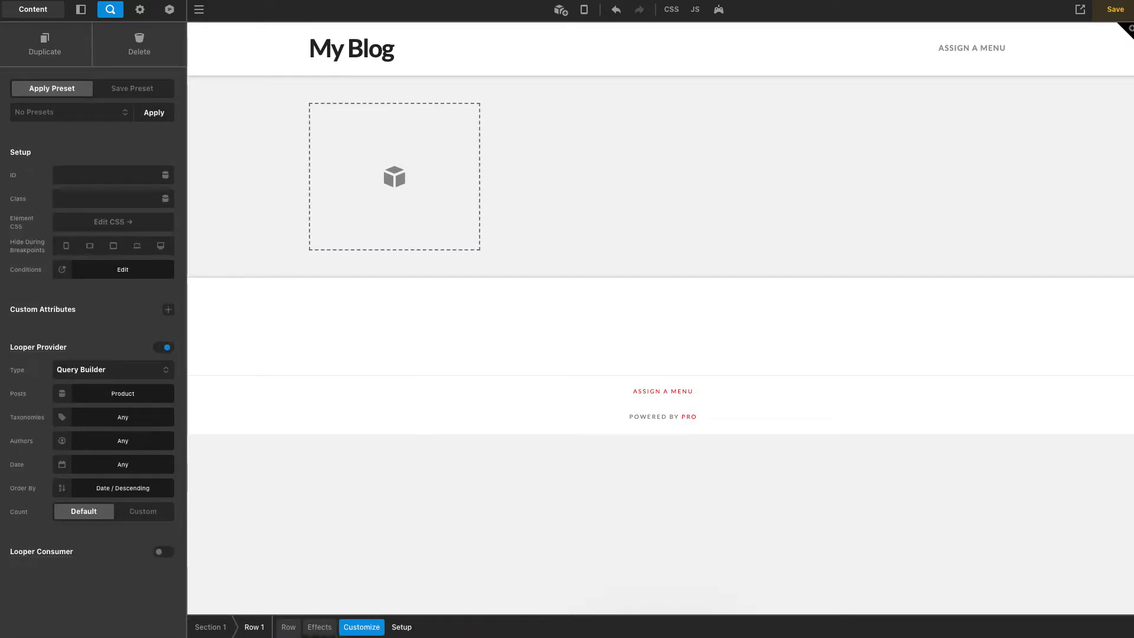
left_click(370, 228)
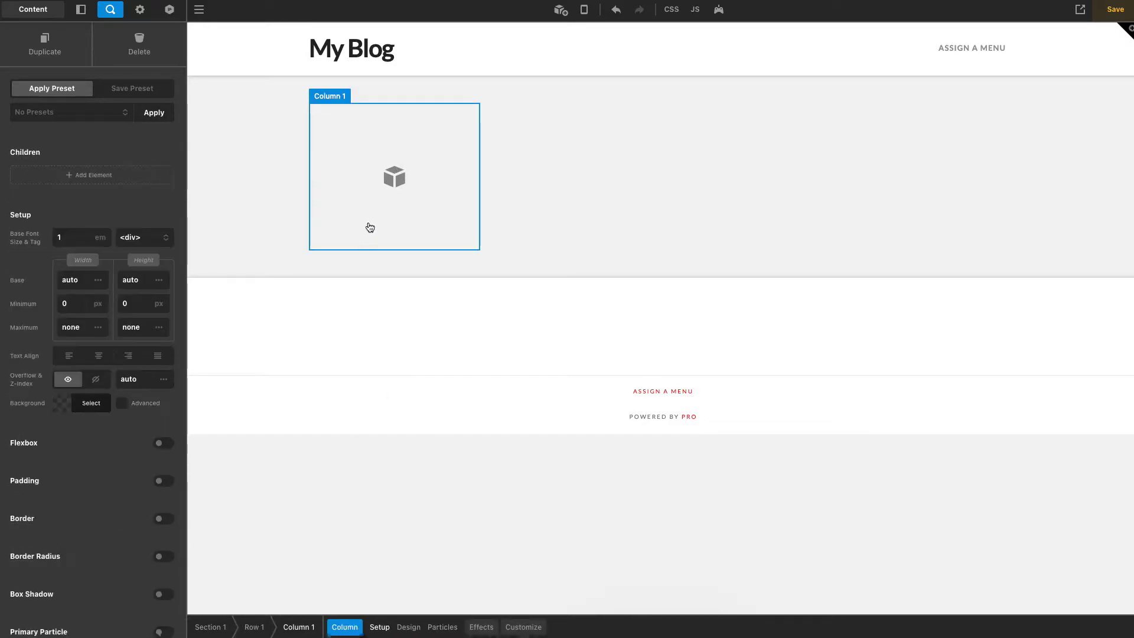
left_click(525, 628)
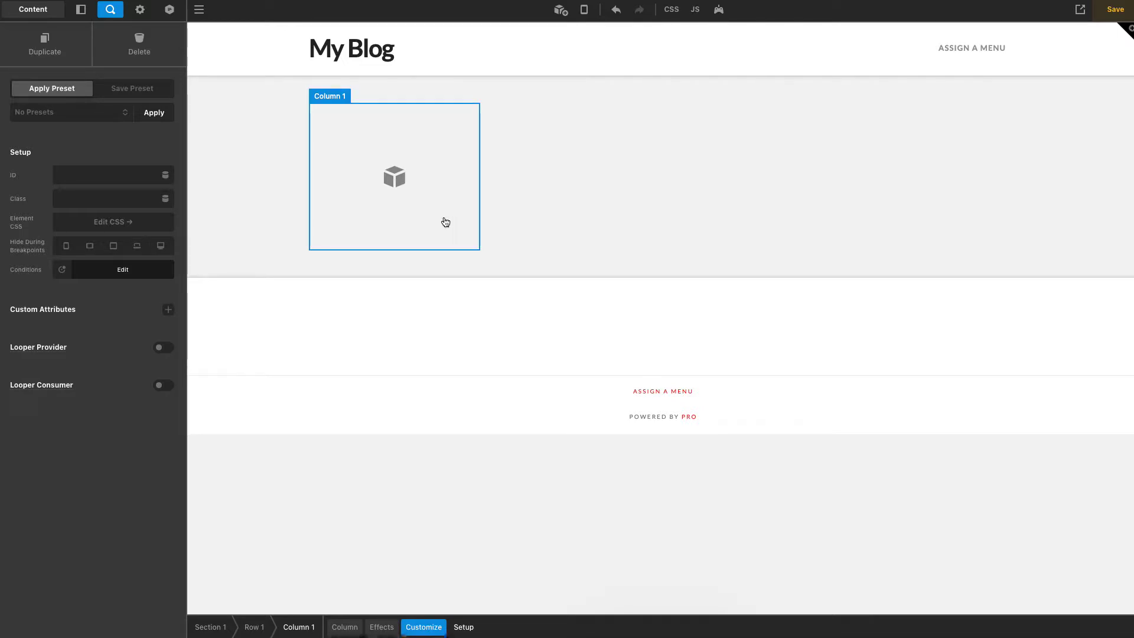
left_click(163, 385)
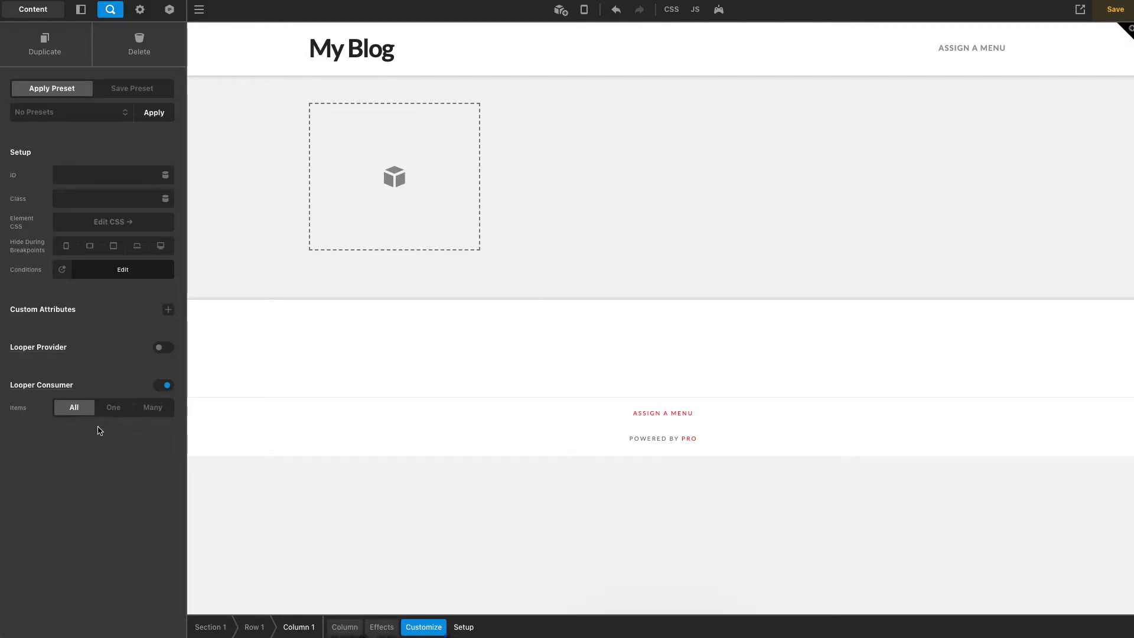
left_click(145, 411)
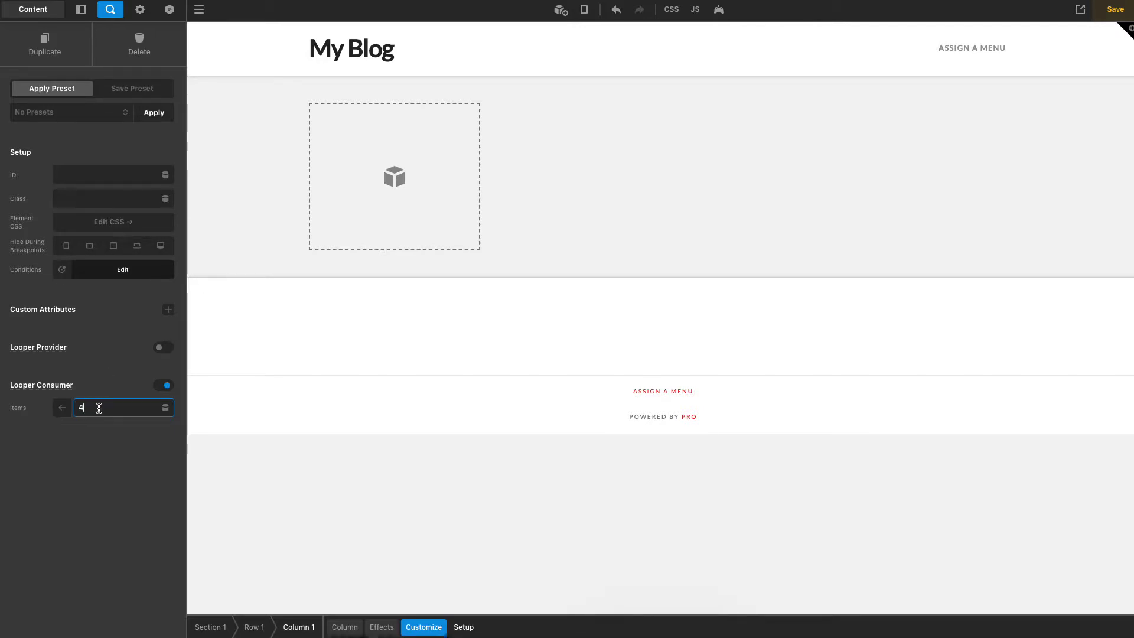
Review Row 1's Looper Provider settings and return to Column 1's Looper Consumer settings
left_click(579, 202)
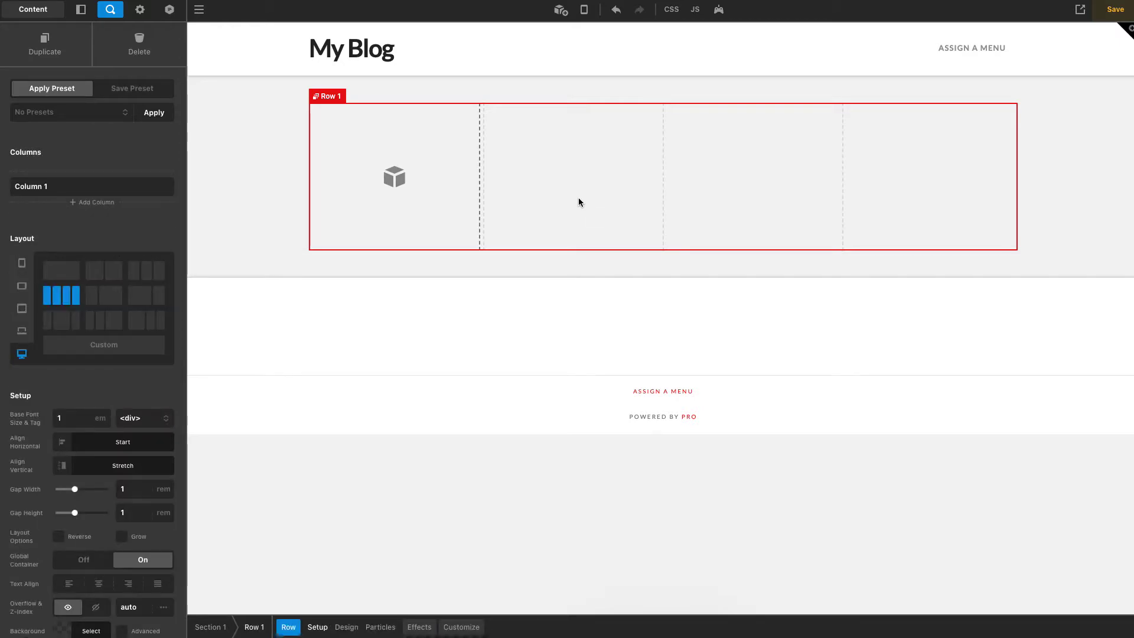
left_click(461, 627)
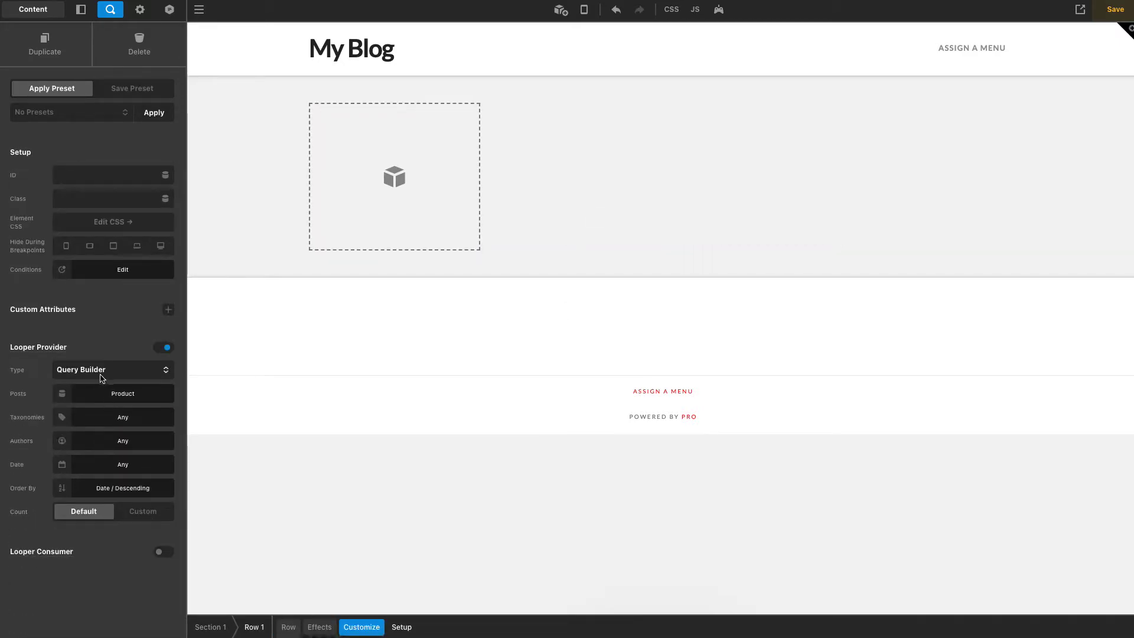
left_click(437, 159)
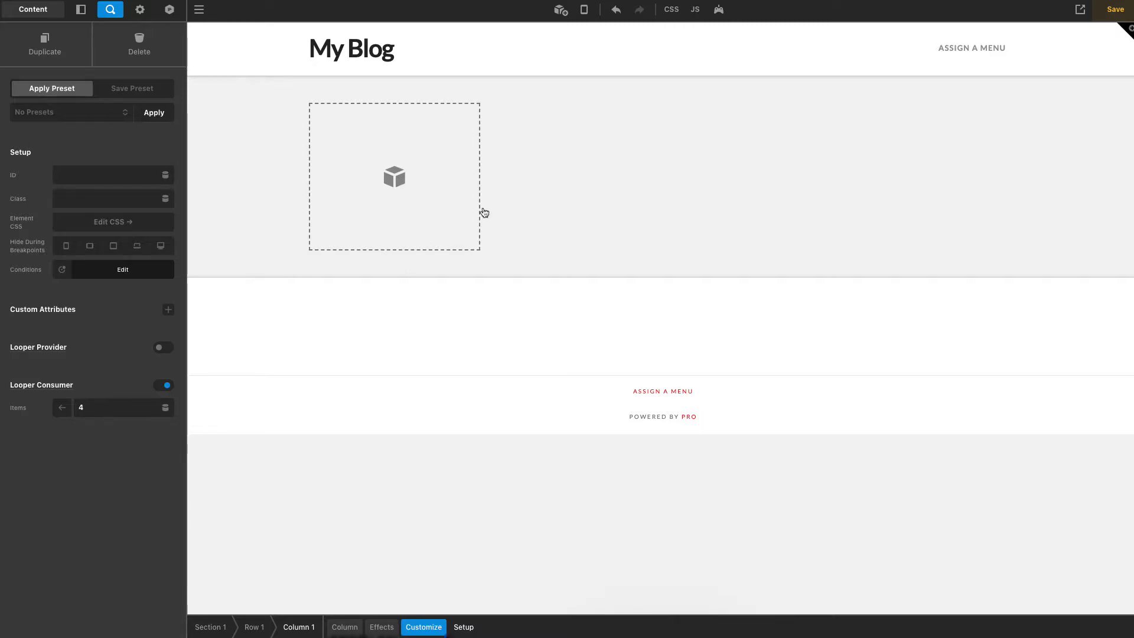
Find the dynamic The Title element in the element library and place it inside Column 1
left_click(560, 11)
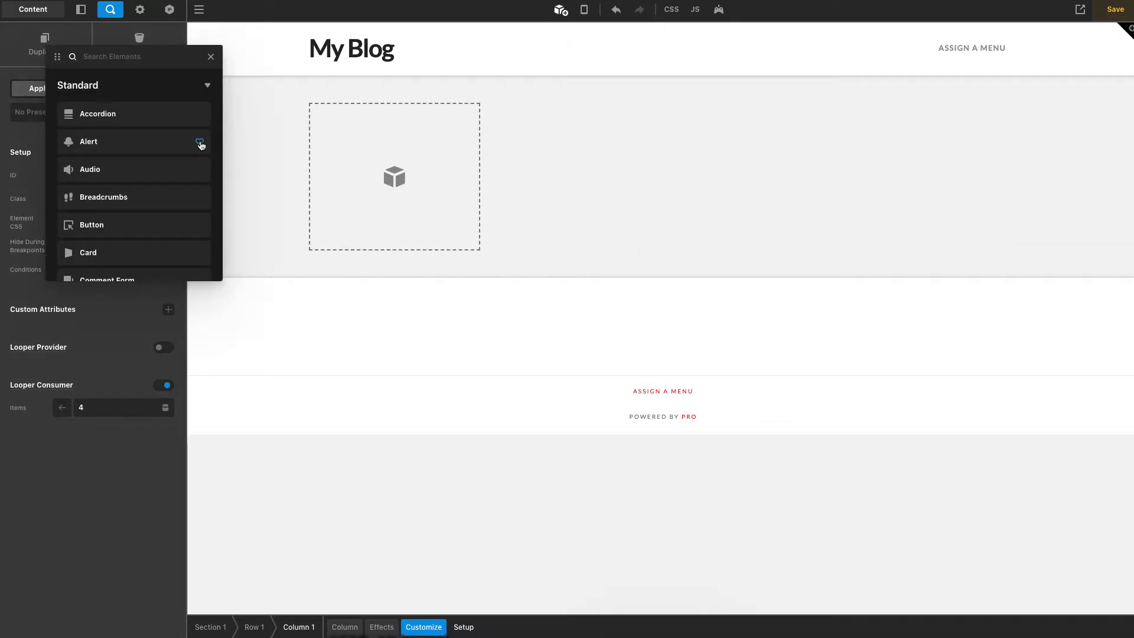
type("head")
mouse_move(136, 114)
left_mouse_down()
mouse_move(311, 200)
mouse_move(362, 178)
left_mouse_up()
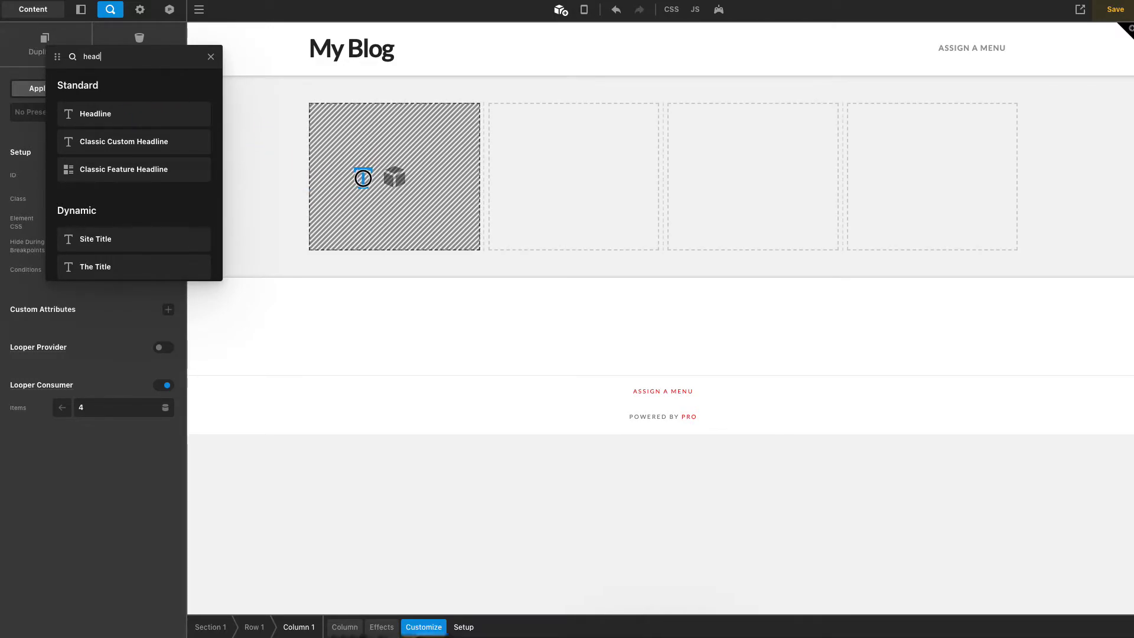
left_click_drag(363, 178, 323, 172)
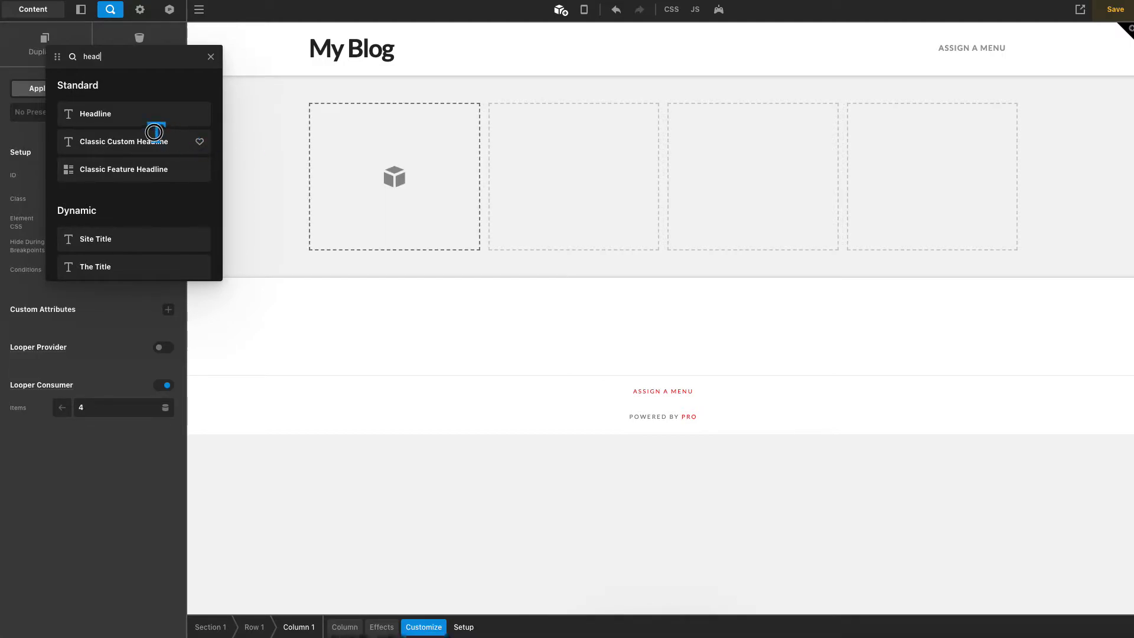
scroll(147, 164, "down", 3)
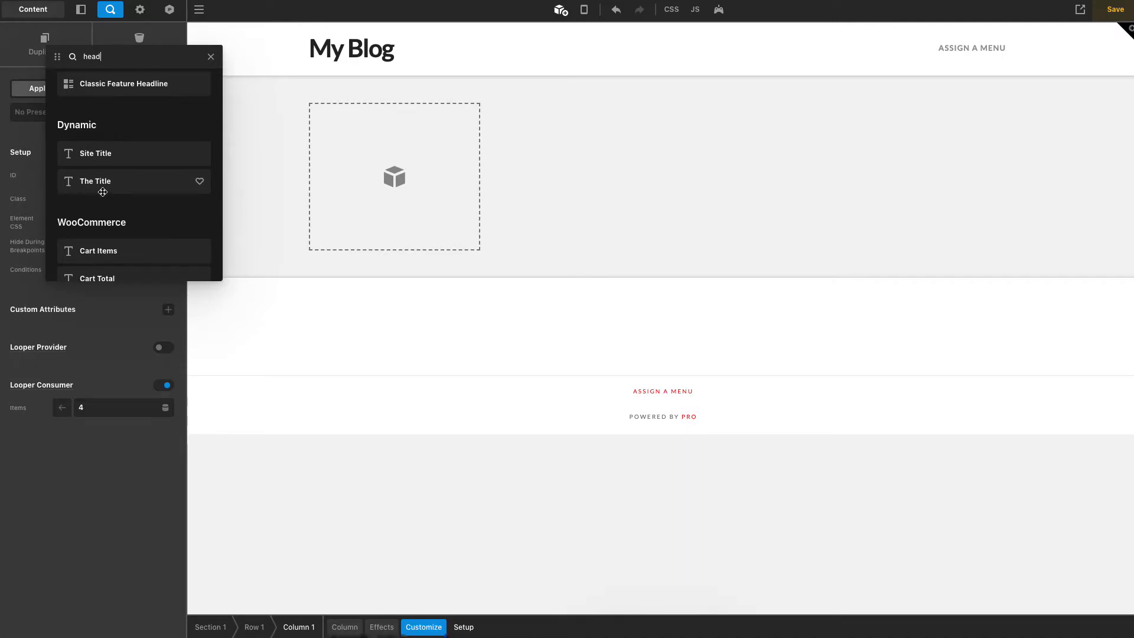
left_click_drag(78, 181, 363, 198)
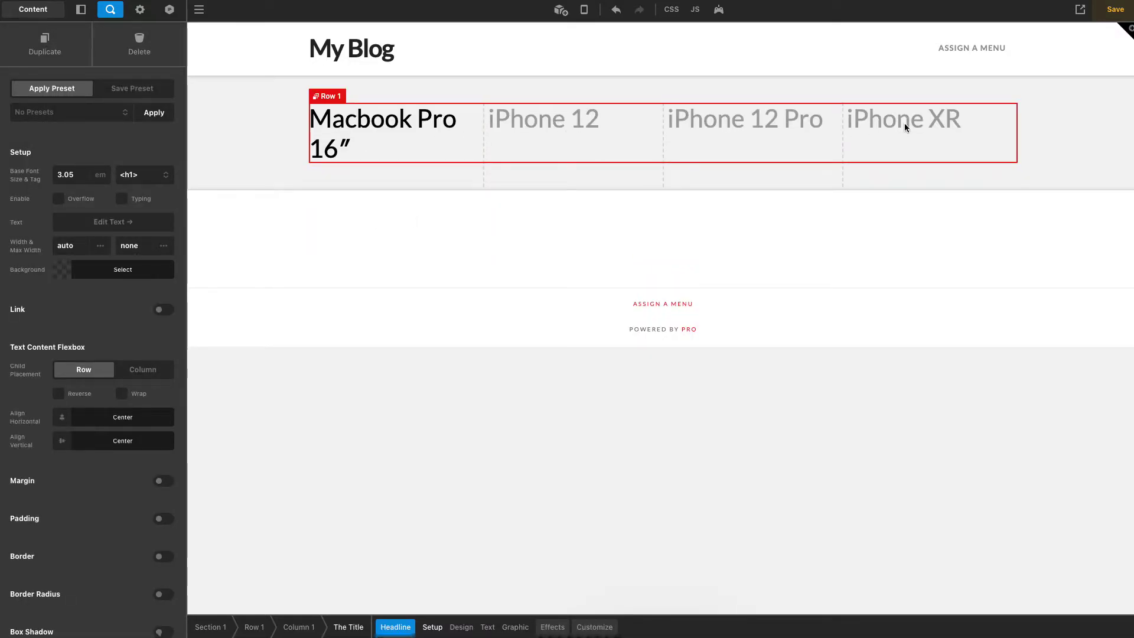
Set The Title's base font size to 1 em and its font family to Headings
double_click(66, 174)
type("1")
scroll(66, 216, "down", 8)
left_click(101, 291)
left_click(101, 308)
left_click(107, 291)
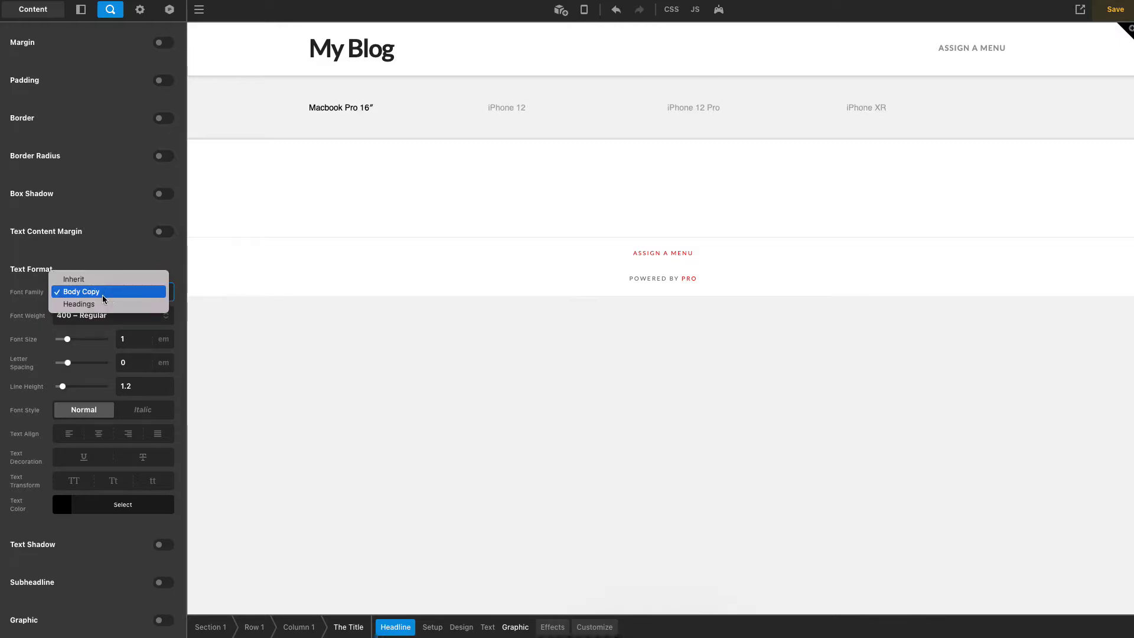
left_click(77, 301)
Set The Title's text font size to 2 em and its font weight to 700 – Bold
double_click(127, 339)
type("2")
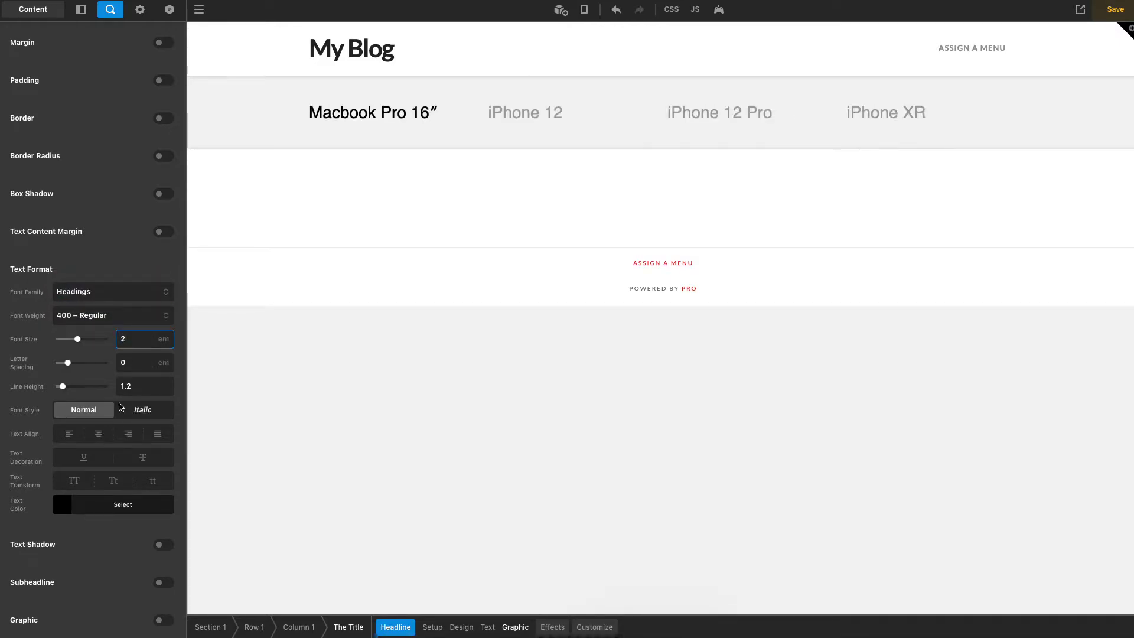
left_click(101, 314)
left_click(83, 327)
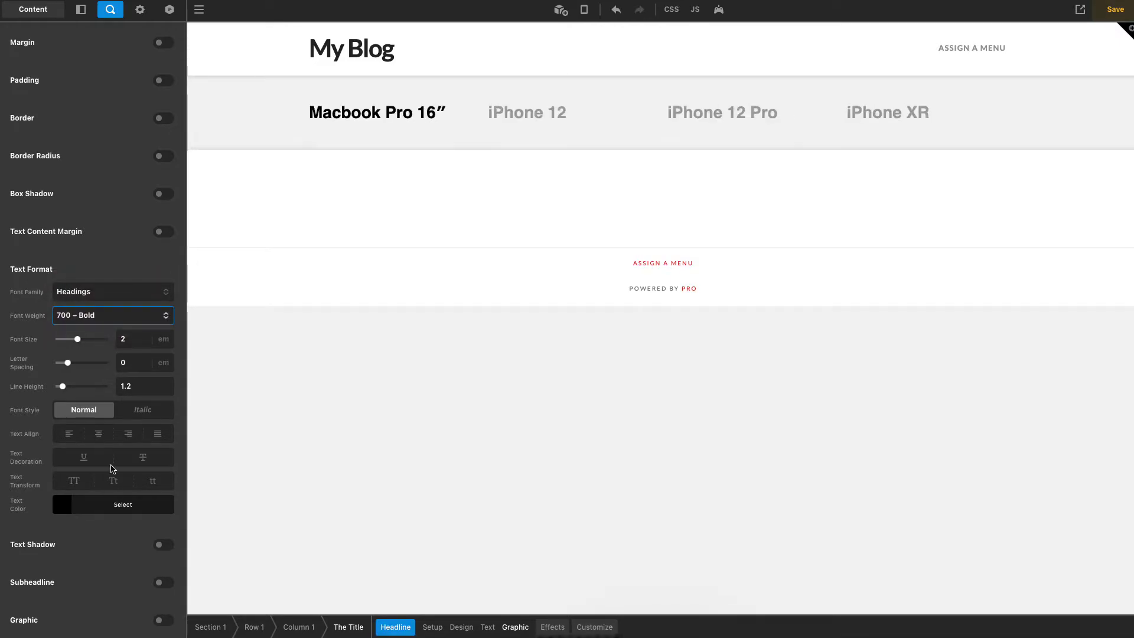
scroll(136, 394, "up", 5)
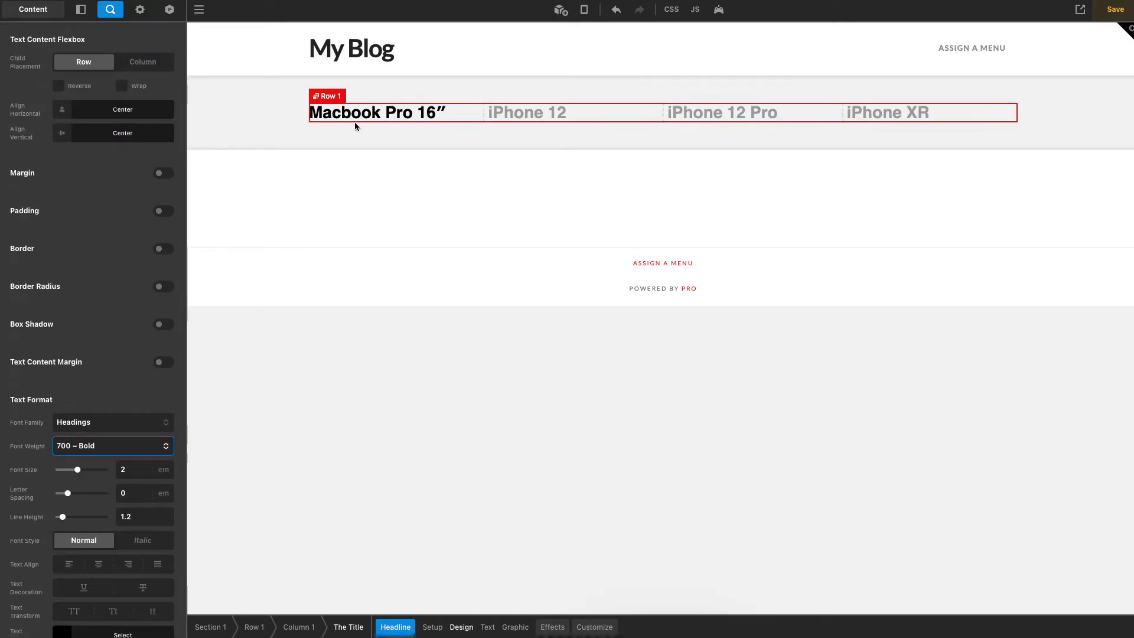
Give Column 1 a white background
left_click(463, 119)
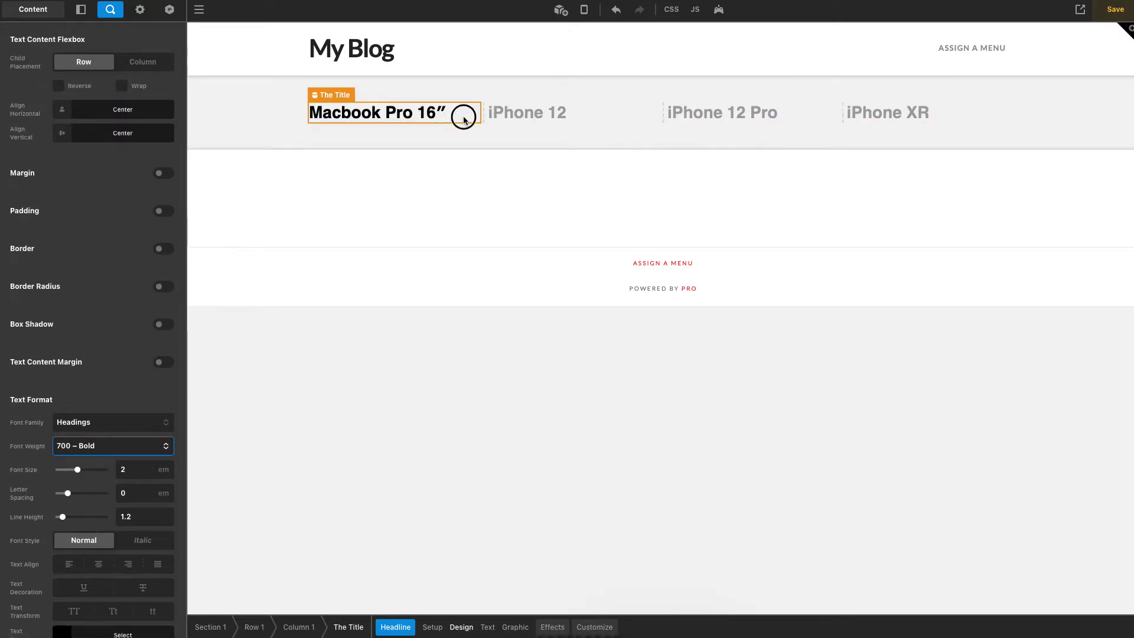
left_click(299, 627)
left_click(78, 428)
left_click_drag(135, 264, 56, 213)
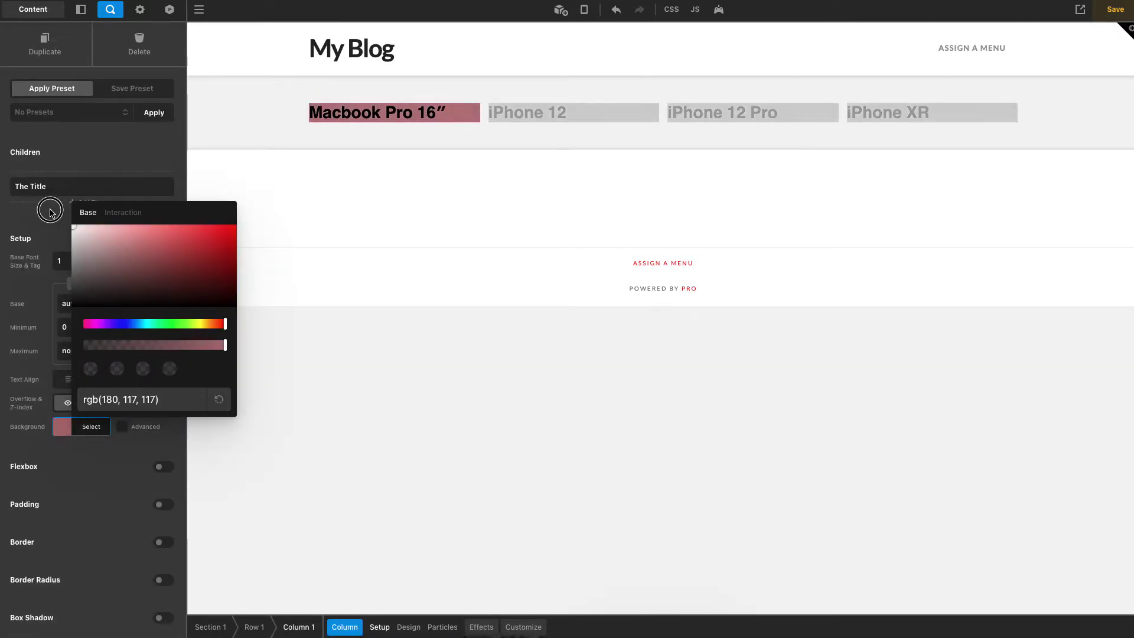
left_click(39, 235)
Enable padding on Column 1 and set all four linked sides to 5%
scroll(72, 327, "down", 2)
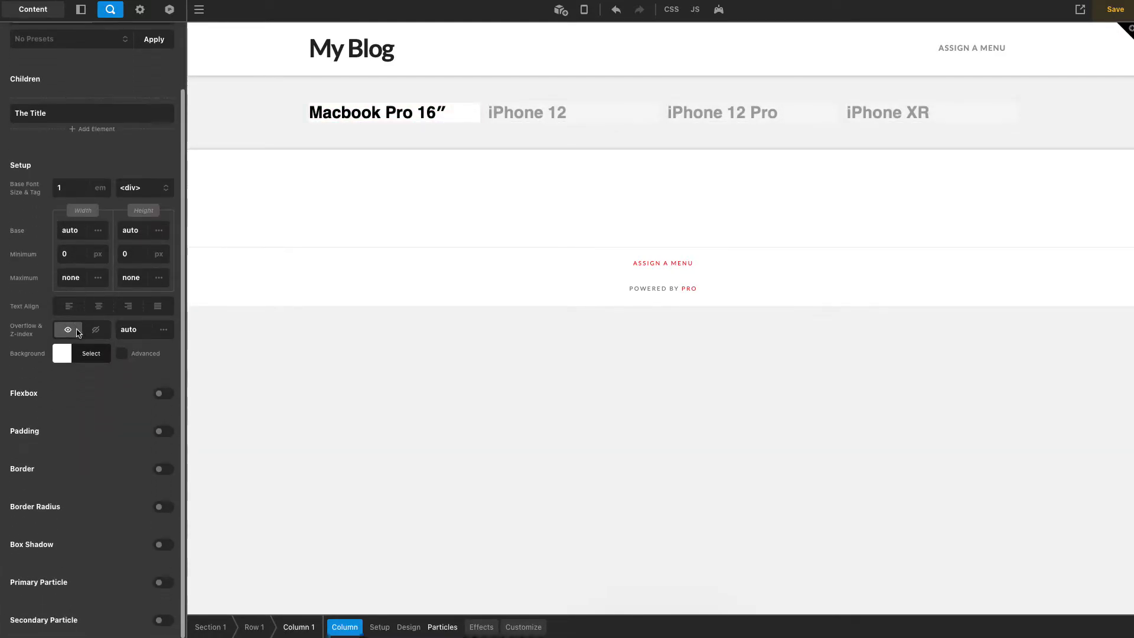
left_click(162, 431)
left_click(125, 485)
type("5%")
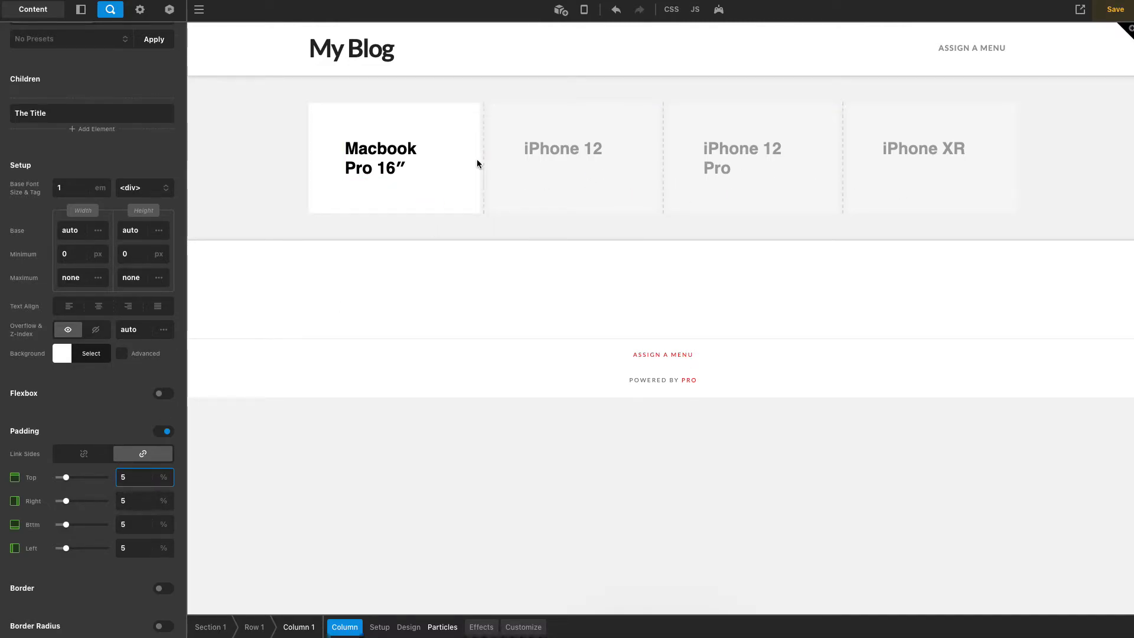
left_click(445, 196)
Add a solid 1 px border to Column 1 in light grey, rgb(224, 224, 224)
scroll(117, 398, "down", 2)
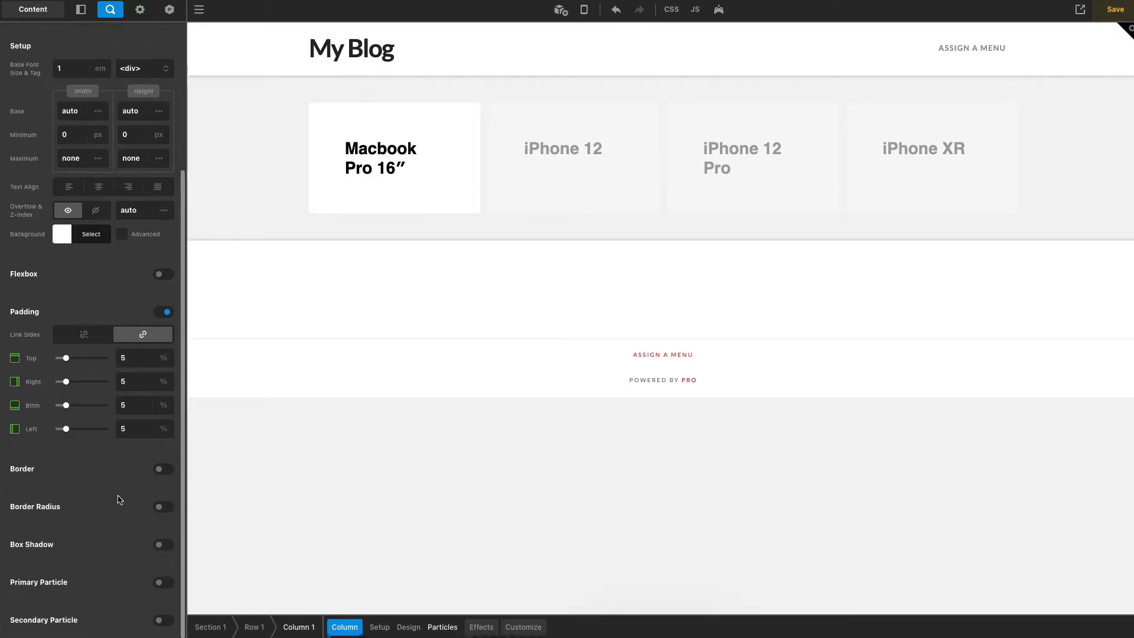
left_click(160, 469)
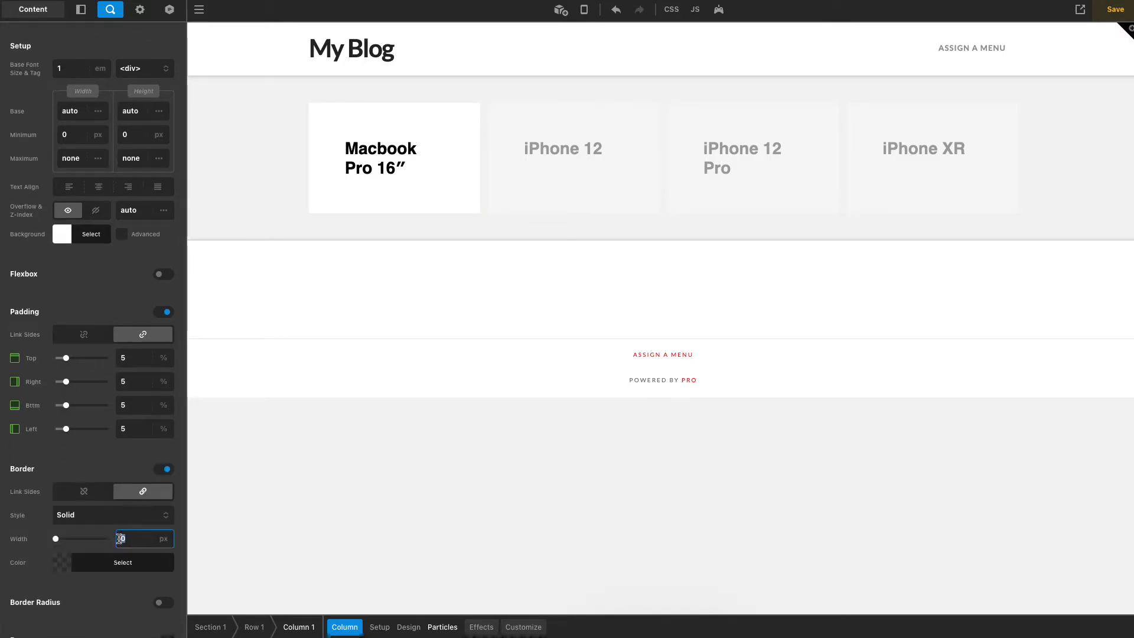
left_click(87, 518)
left_click(87, 520)
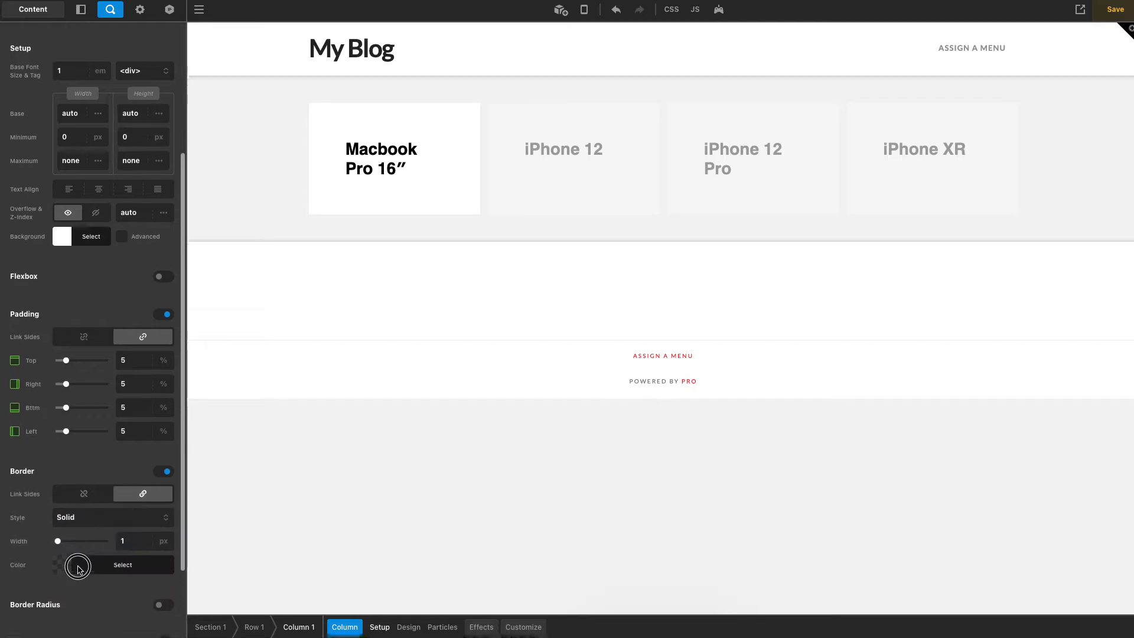
left_click(75, 563)
key("ctrl+v")
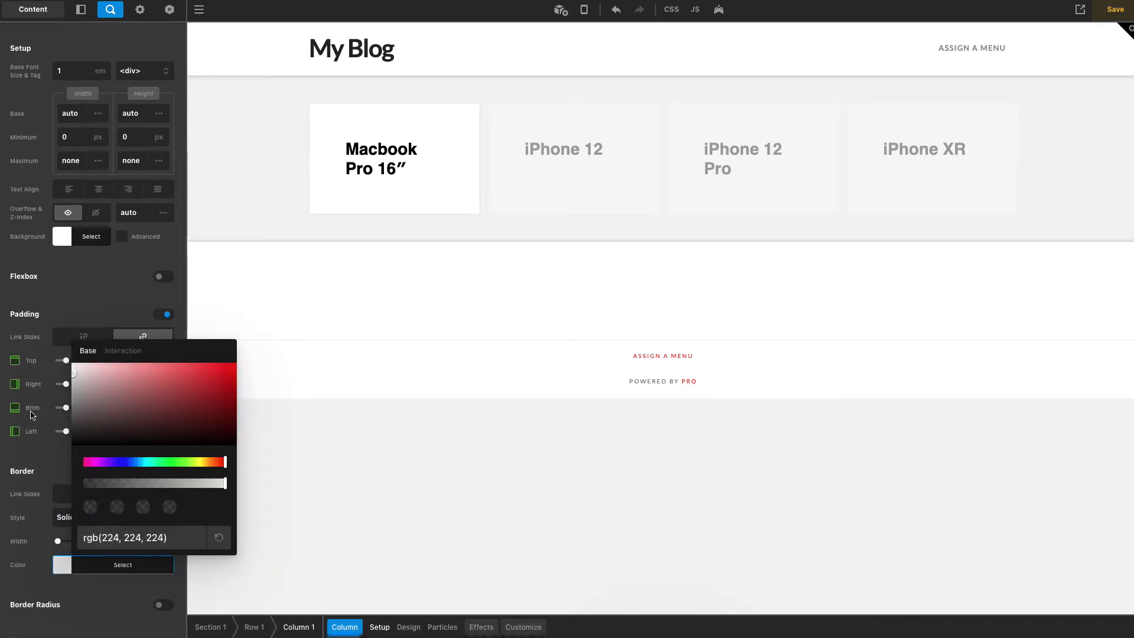
Enable a box shadow on Column 1 with a Y offset of 0.5 em and a blur of 2 em
scroll(59, 472, "down", 2)
left_click(161, 544)
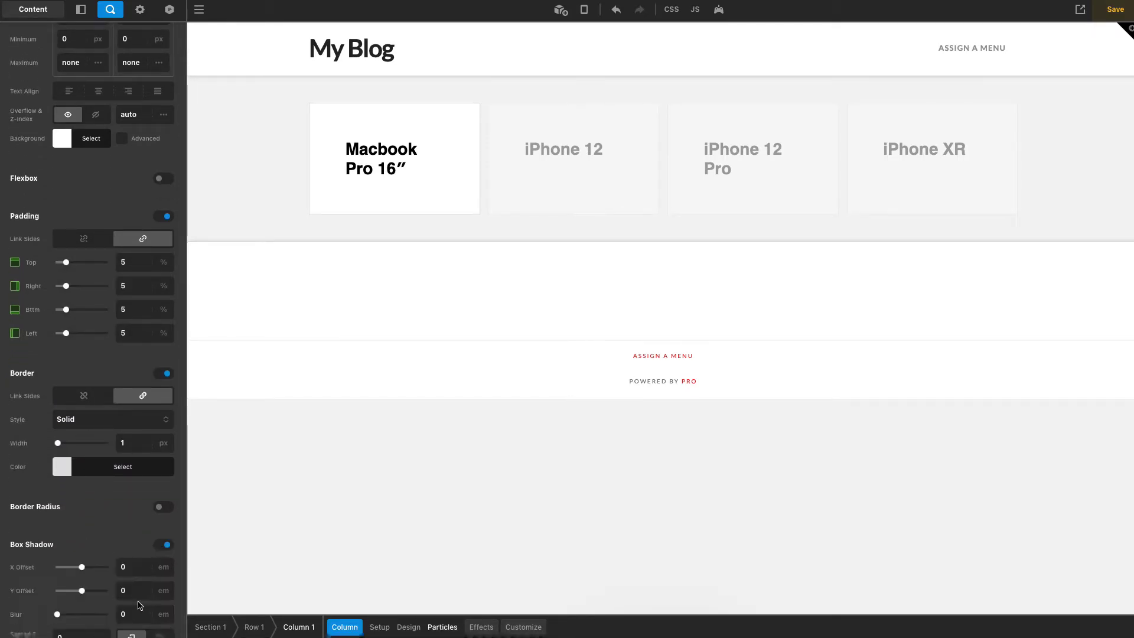
scroll(132, 582, "down", 2)
type(".5")
key("Tab")
type("2")
key("Return")
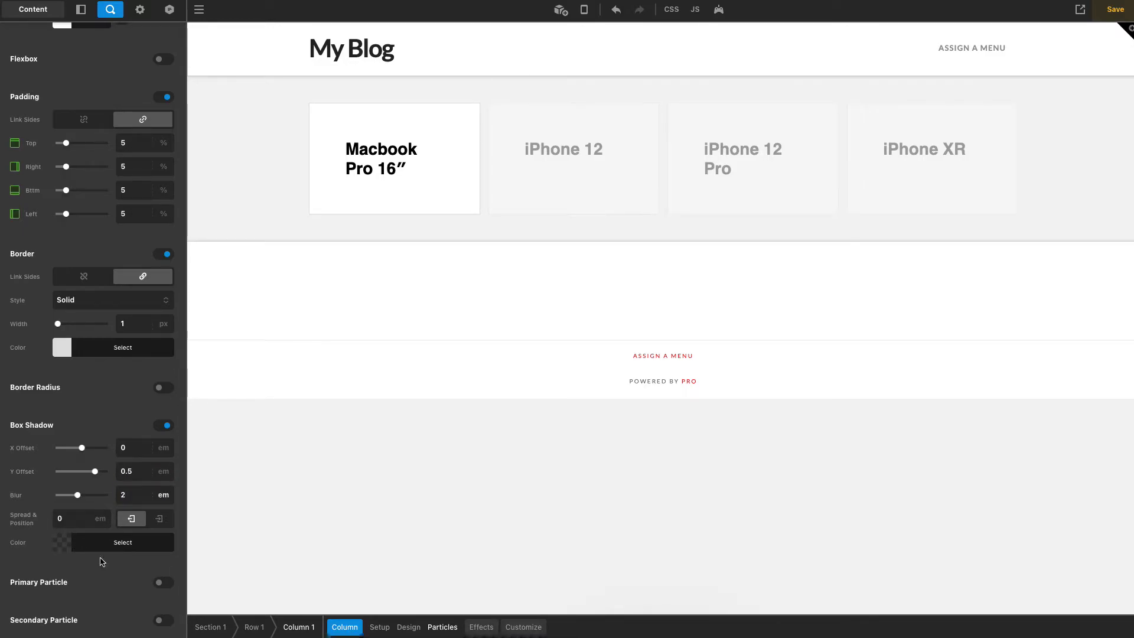
Set the box shadow's interaction color to a mostly transparent black, leaving the base color transparent
left_click(106, 542)
left_click(70, 421)
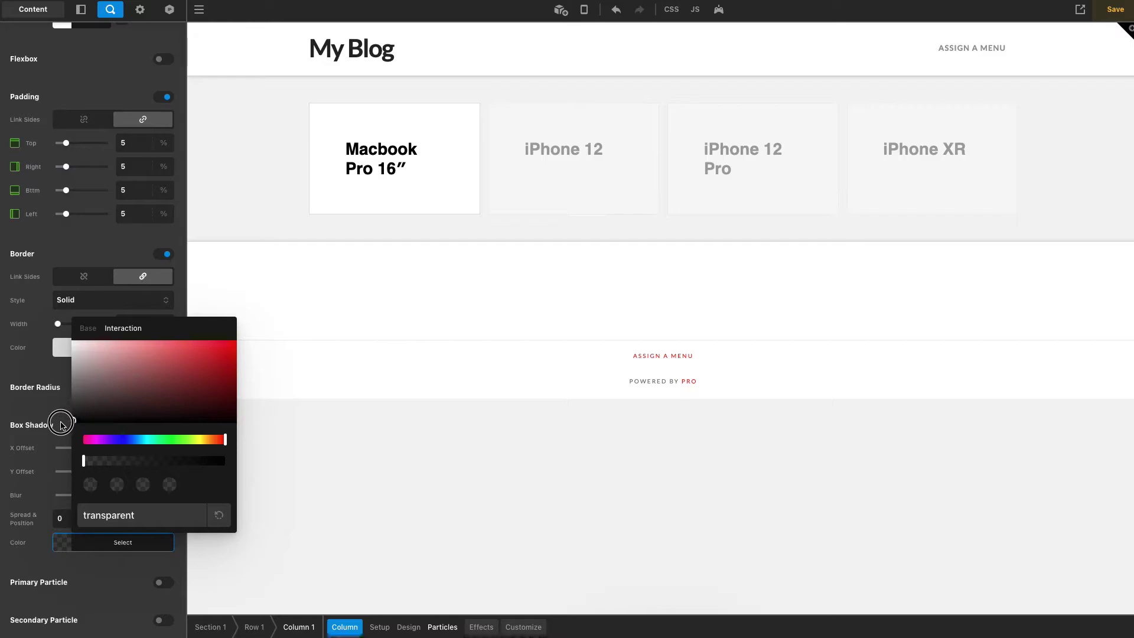
left_click(101, 460)
left_click_drag(102, 464, 109, 465)
left_click(44, 567)
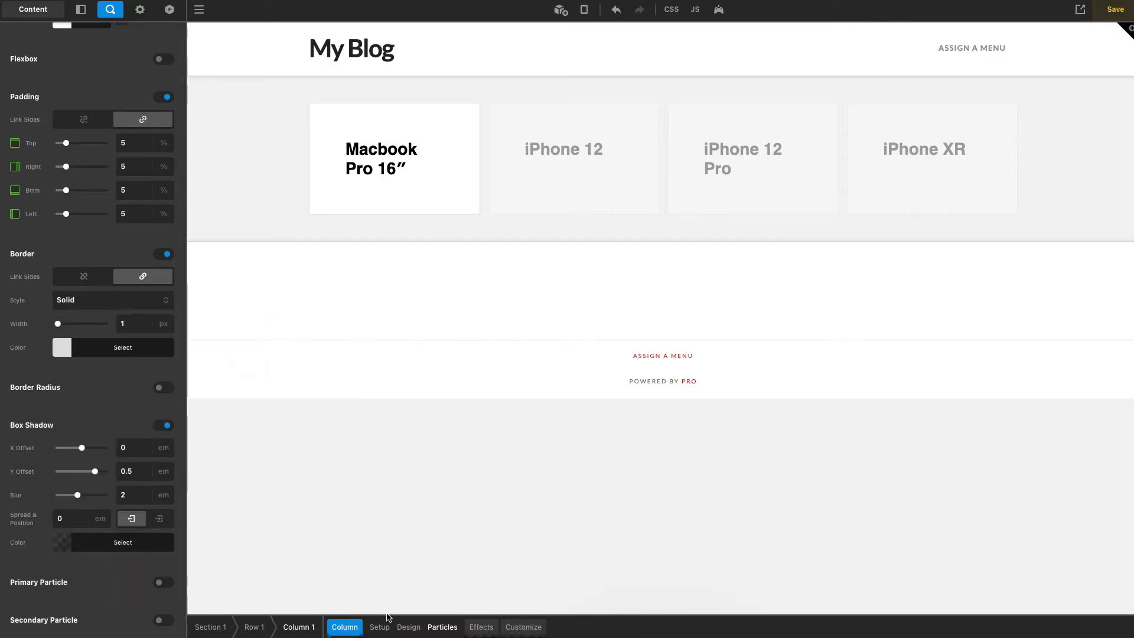
Enable the interaction effect on Column 1 with a Move transform of translate(0px, -2px)
left_click(481, 627)
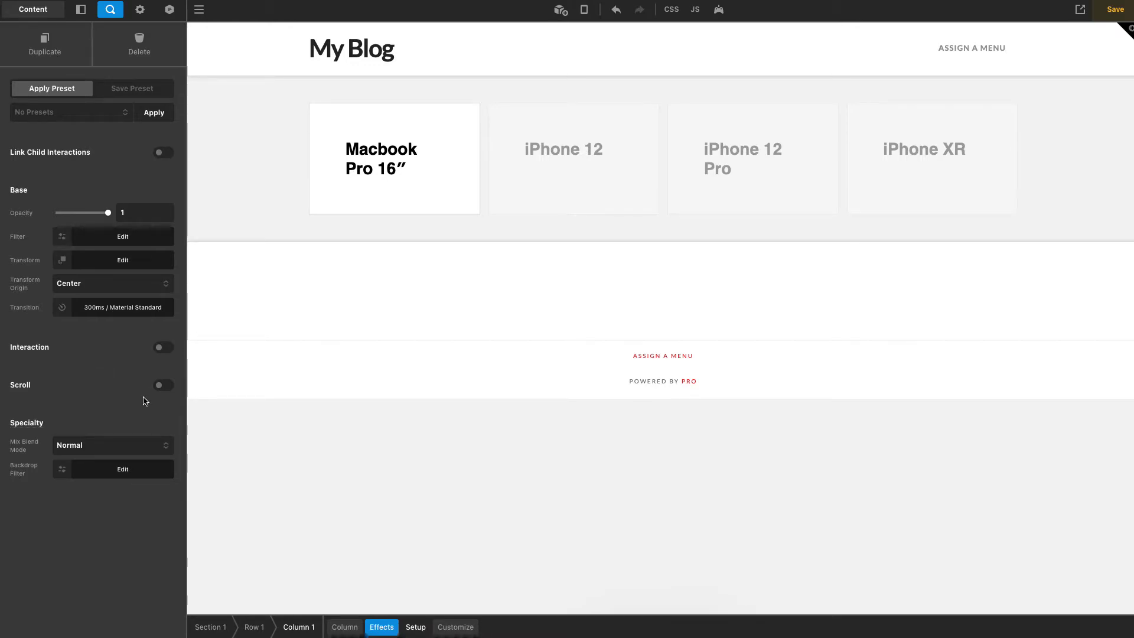
left_click(163, 348)
left_click(89, 443)
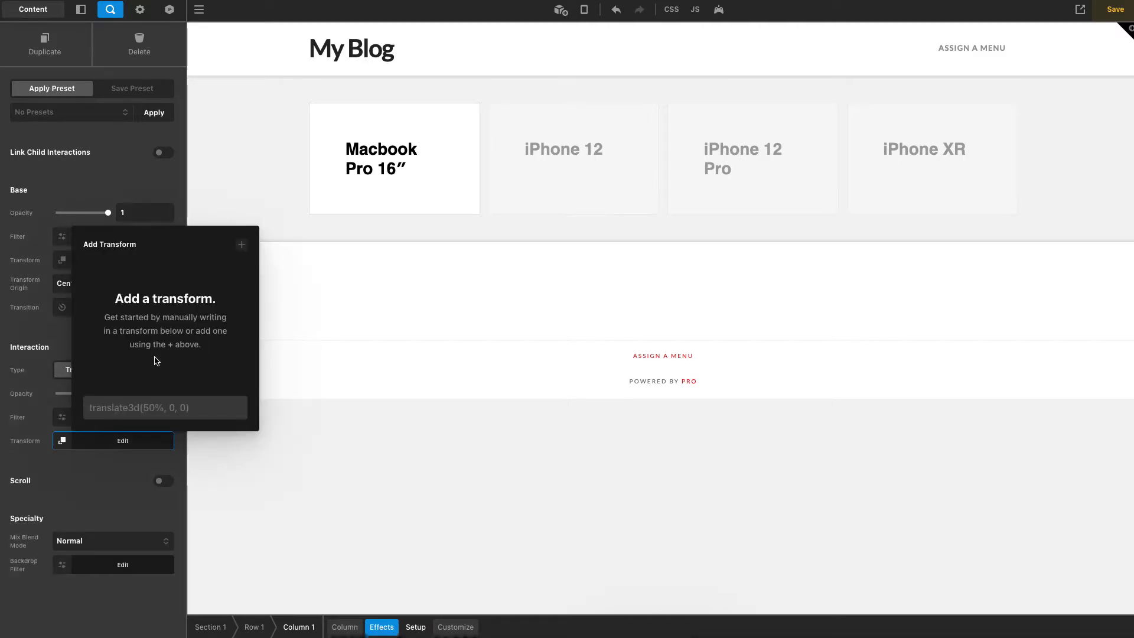
left_click(241, 244)
left_click(196, 340)
type("-2")
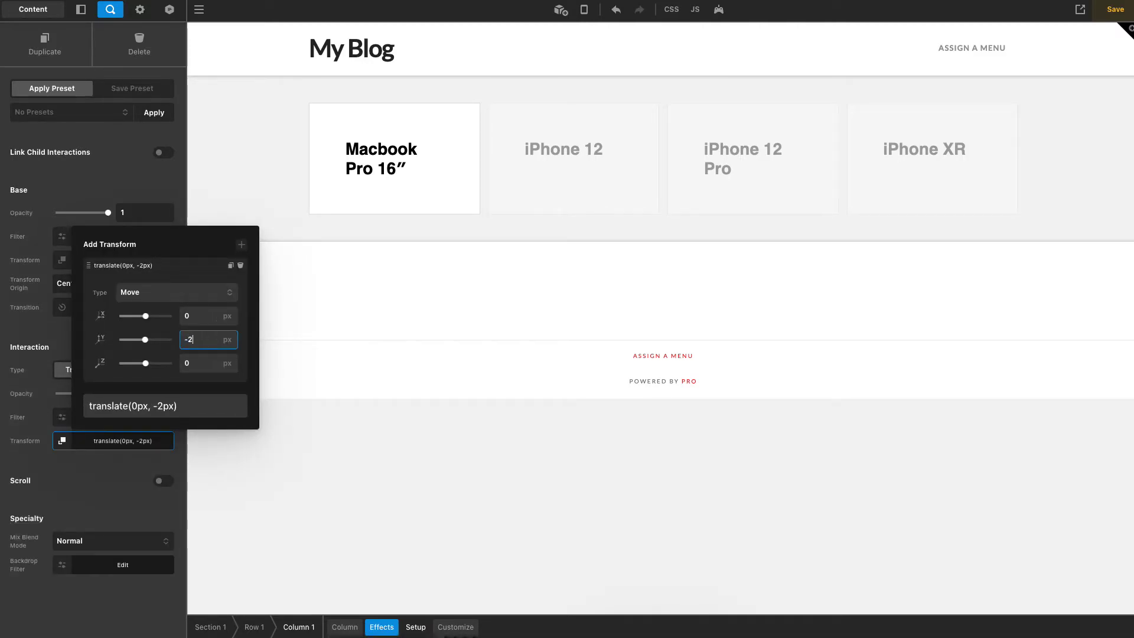
left_click(72, 169)
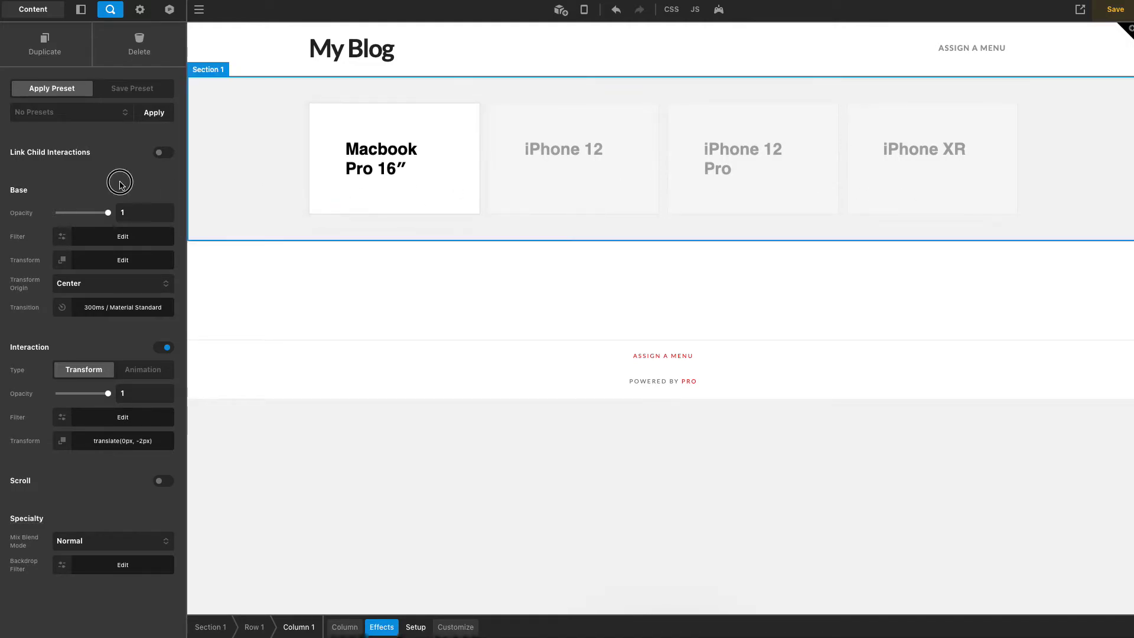
left_click(359, 211)
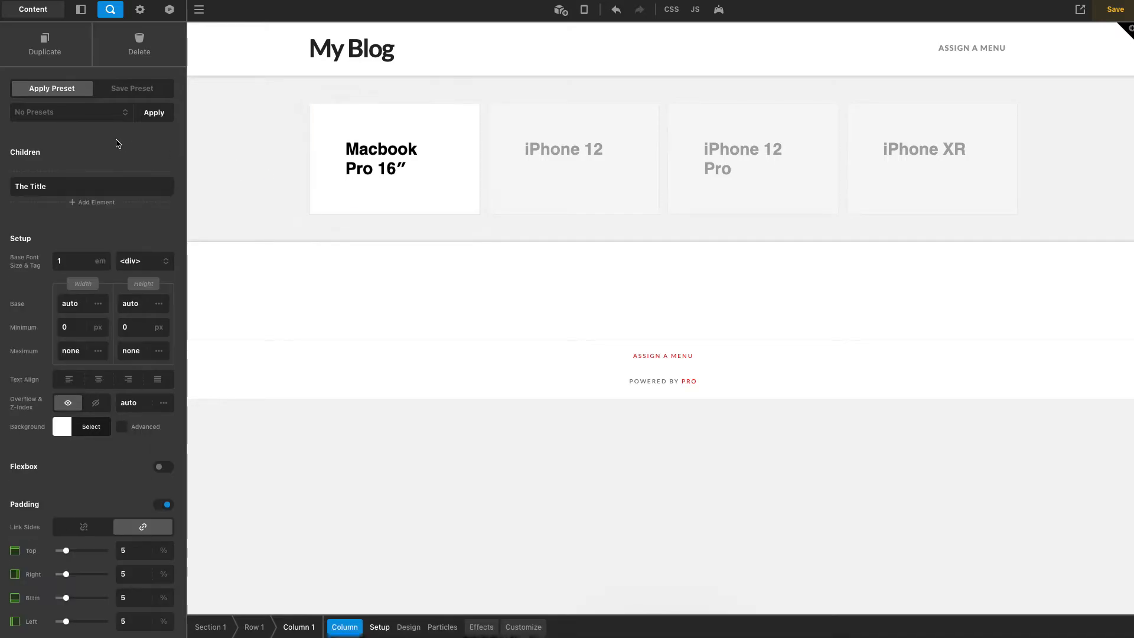
left_click(378, 156)
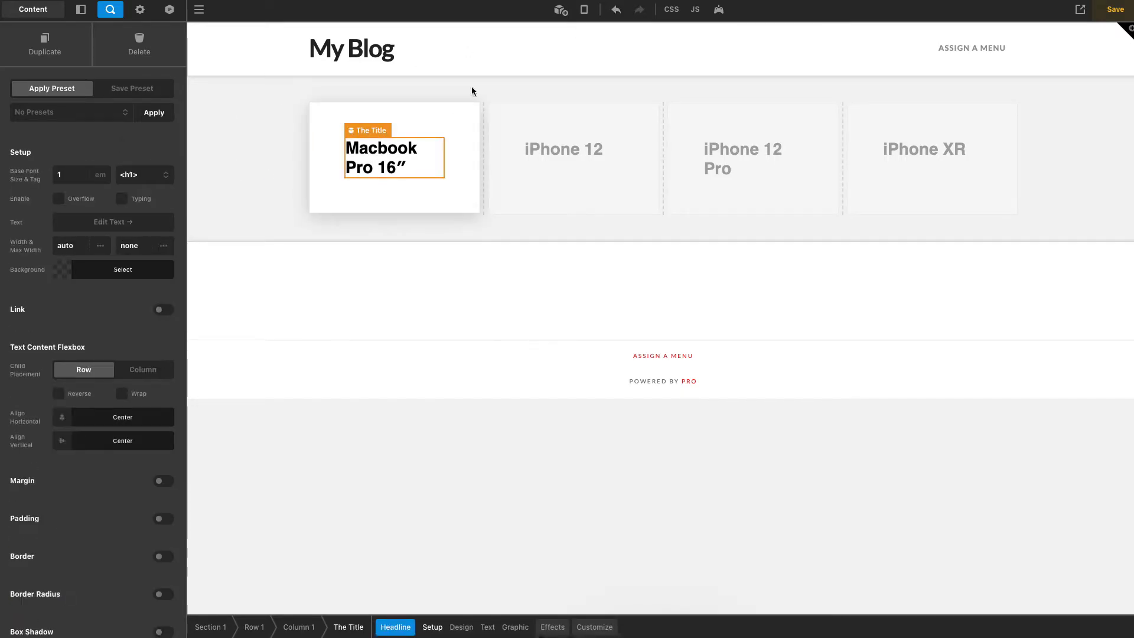
Try an Image element above the title in Column 1 with Featured Image as its dynamic source, and delete it
left_click(561, 10)
type("ima")
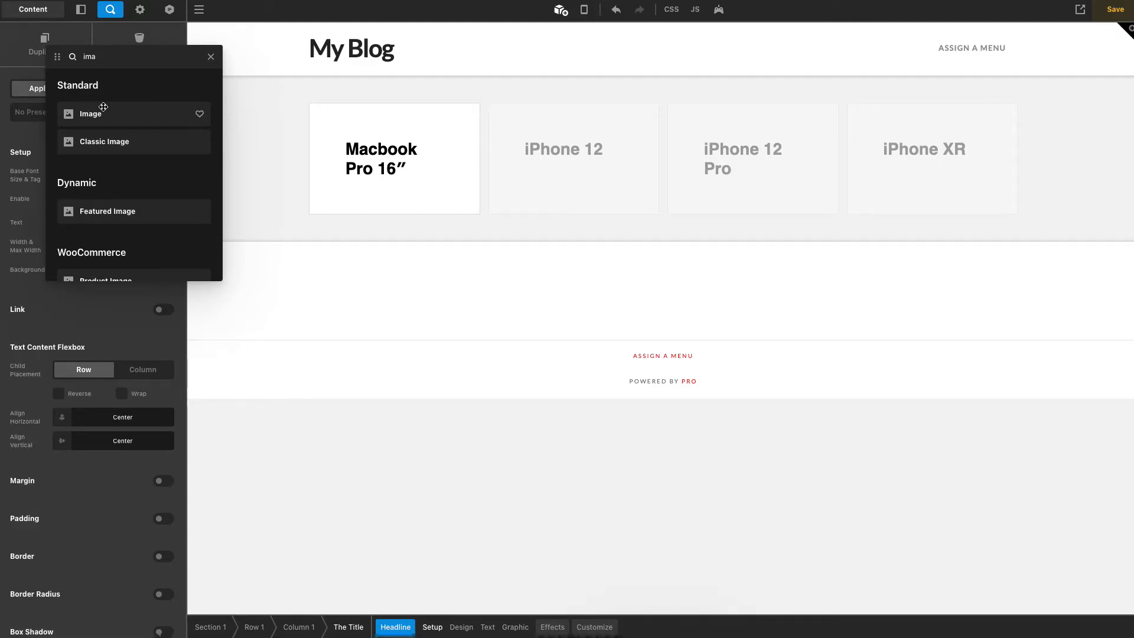
left_click_drag(103, 111, 370, 136)
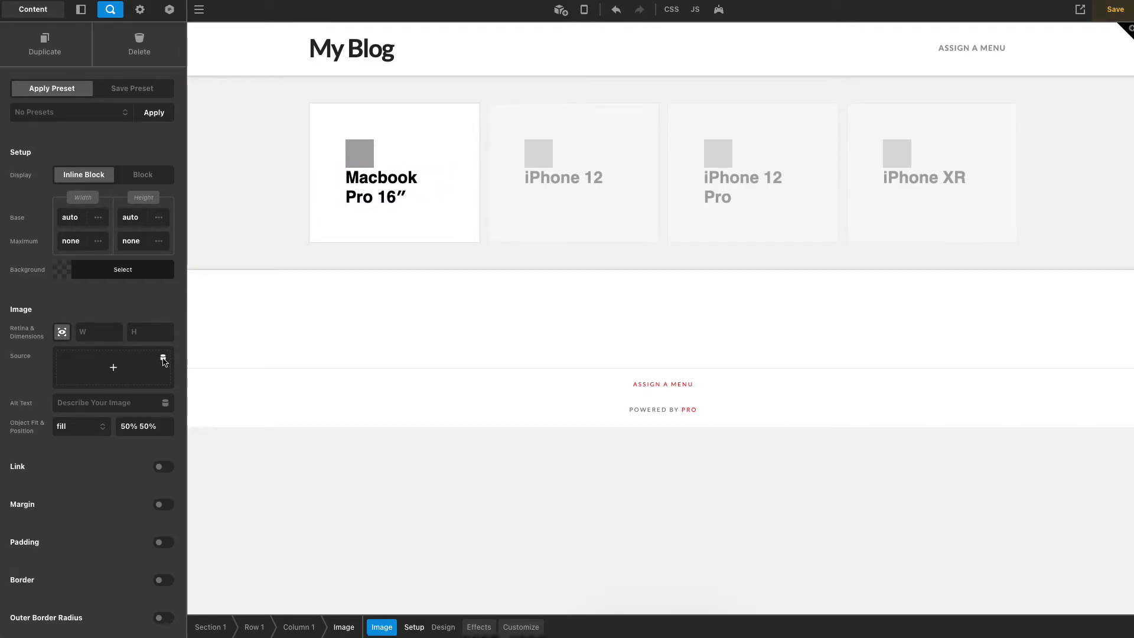
left_click(163, 360)
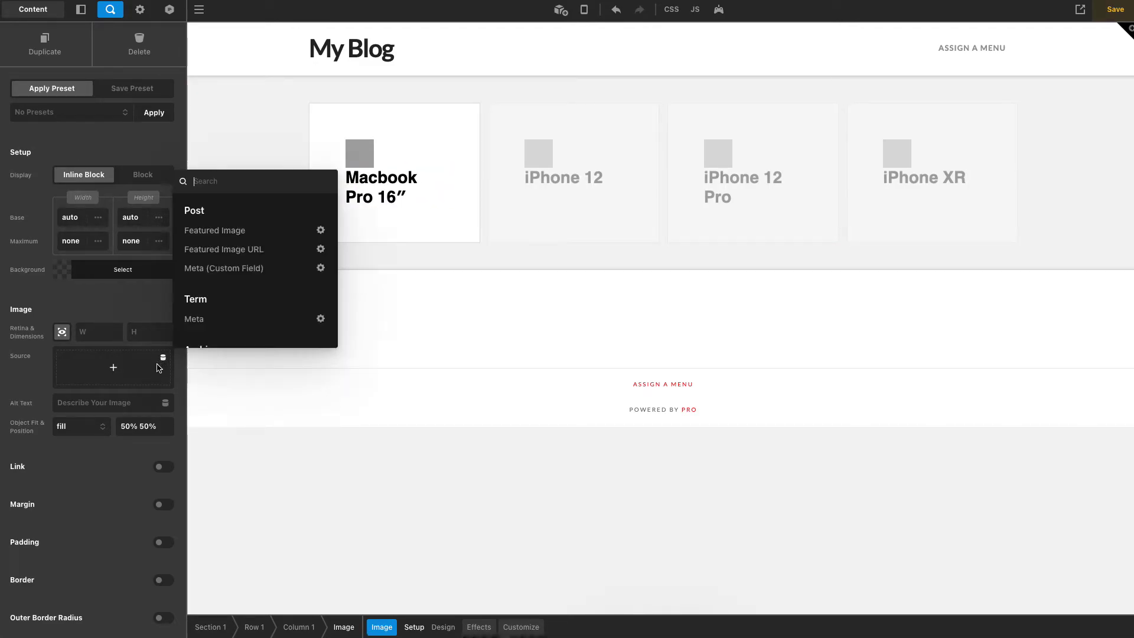
left_click(244, 234)
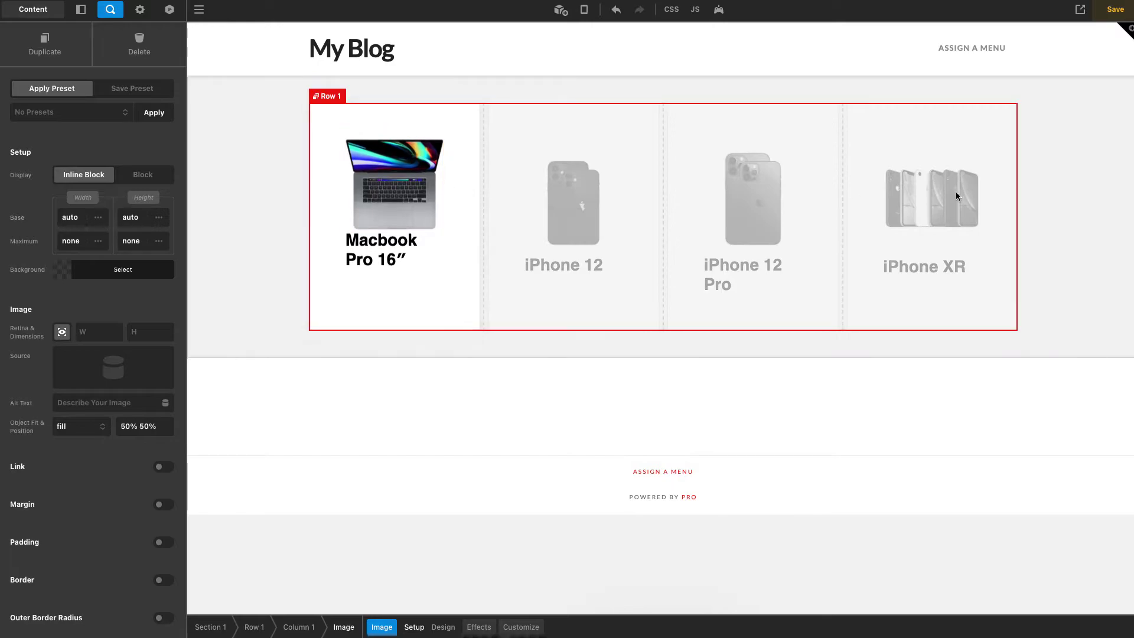
key("Delete")
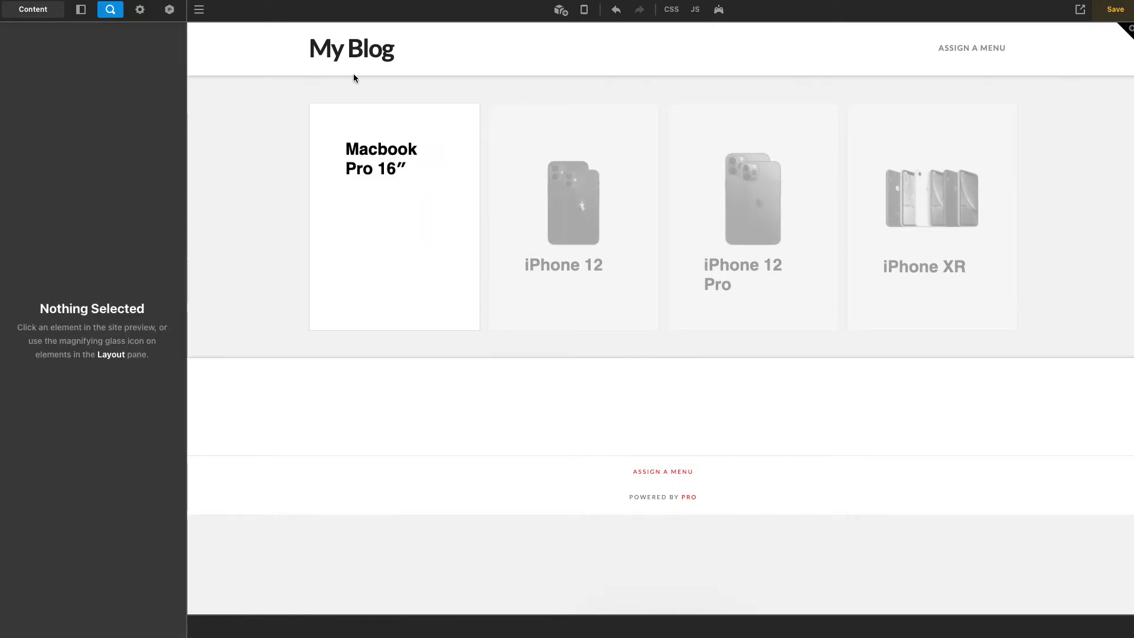
Find the dynamic Featured Image element in the element library and place it above the title in Column 1
left_click(564, 11)
scroll(143, 198, "down", 5)
scroll(143, 199, "up", 5)
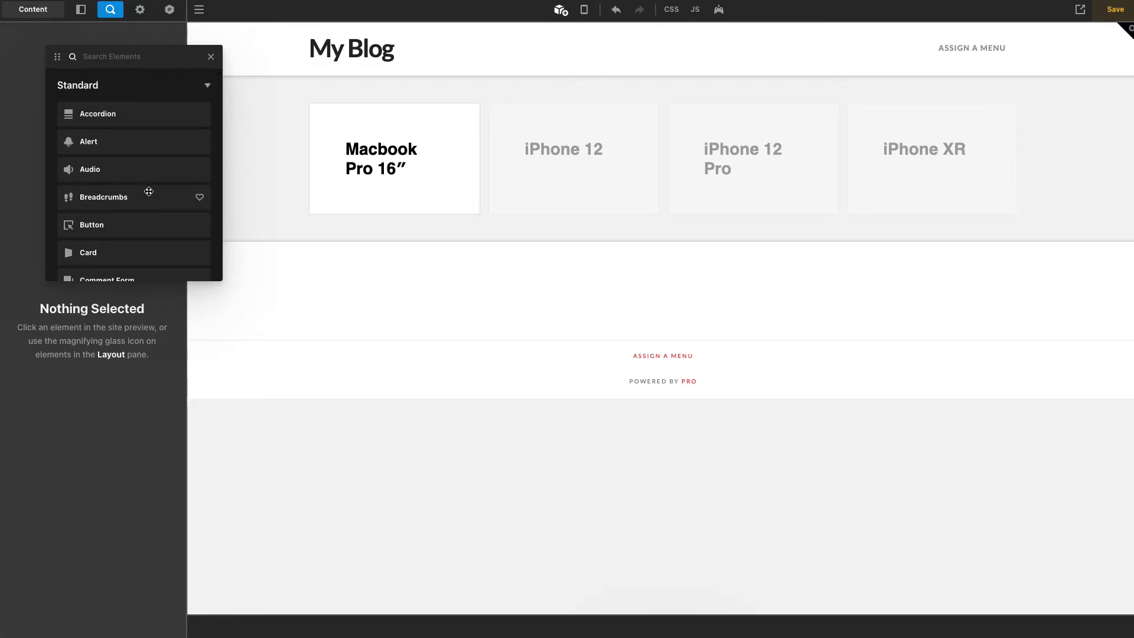
scroll(149, 189, "down", 20)
scroll(148, 183, "up", 20)
type("featu")
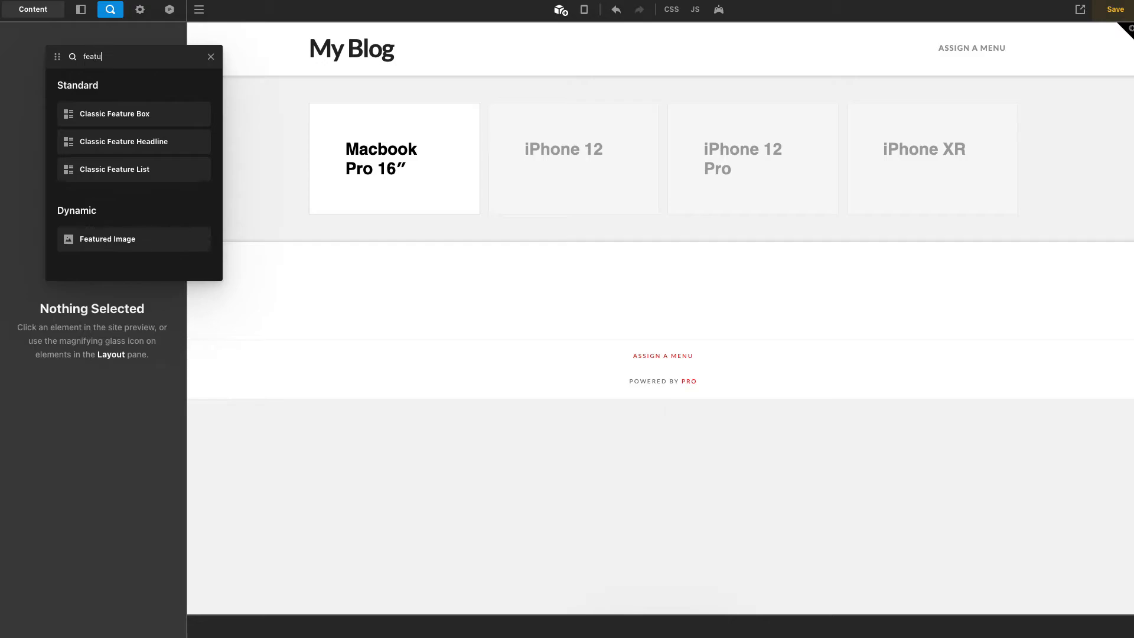
left_click_drag(100, 239, 413, 133)
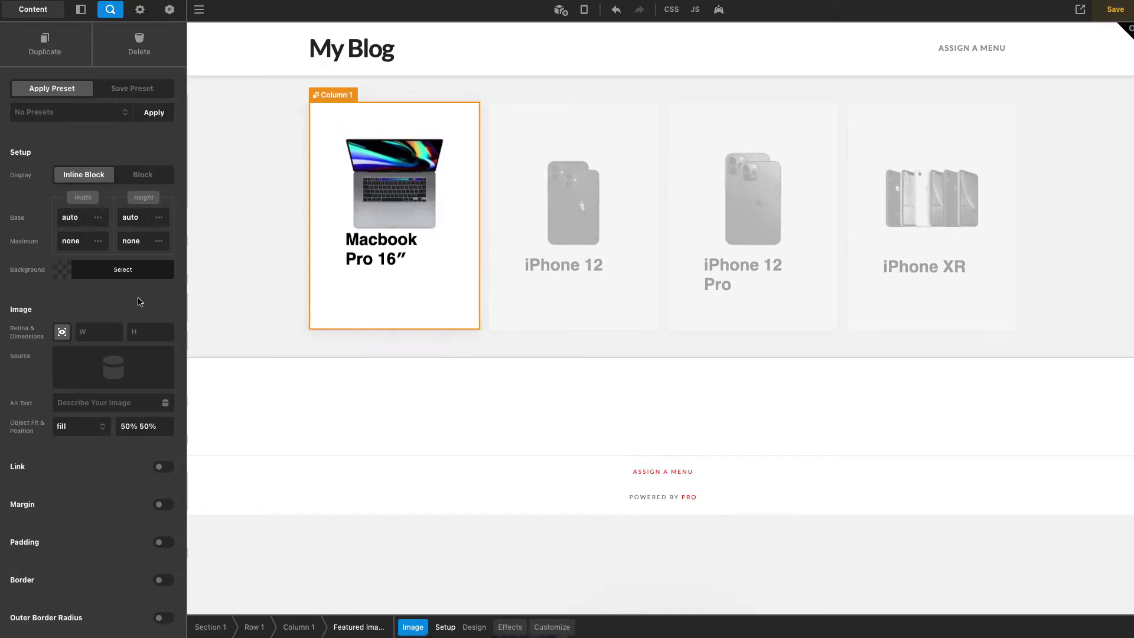
Enable the Featured Image's margin with unlinked sides and set its bottom margin to 1 em
scroll(136, 302, "down", 2)
left_click(160, 434)
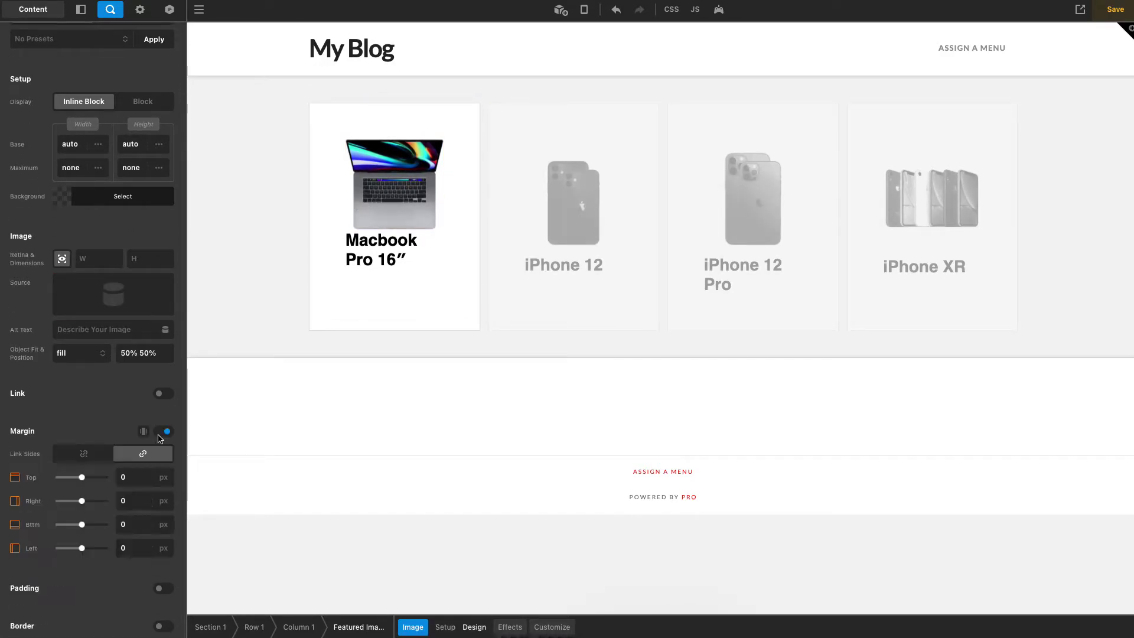
left_click(84, 453)
left_click(135, 523)
type("1")
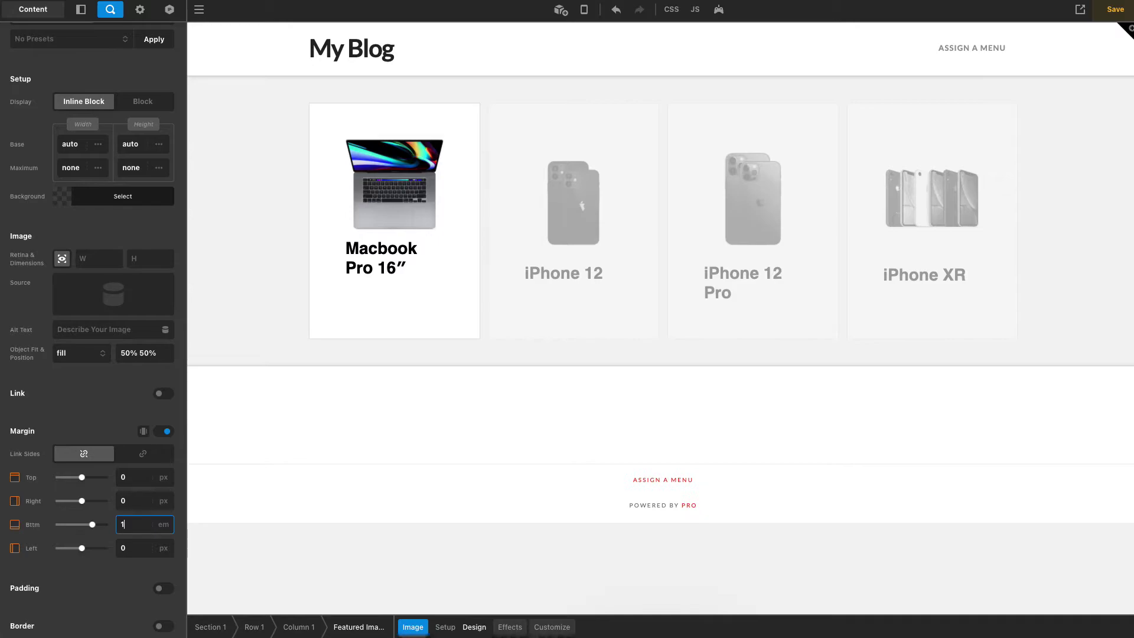
Find the WooCommerce Product Price element in the element library and place it below the title in Column 1
left_click(561, 12)
type("price")
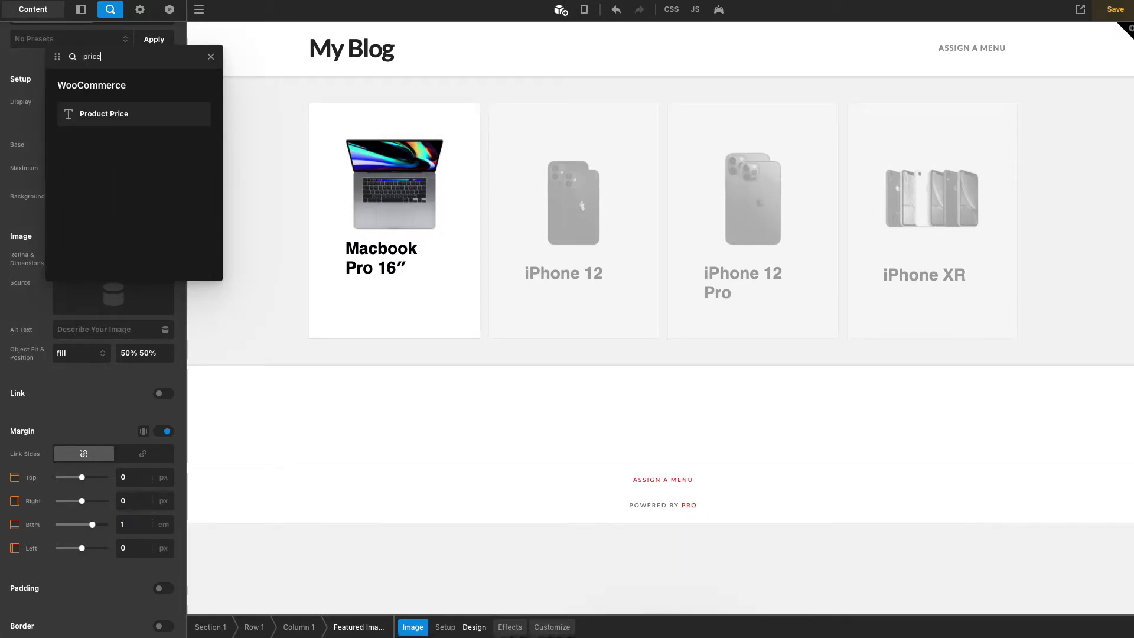
left_click_drag(101, 113, 371, 322)
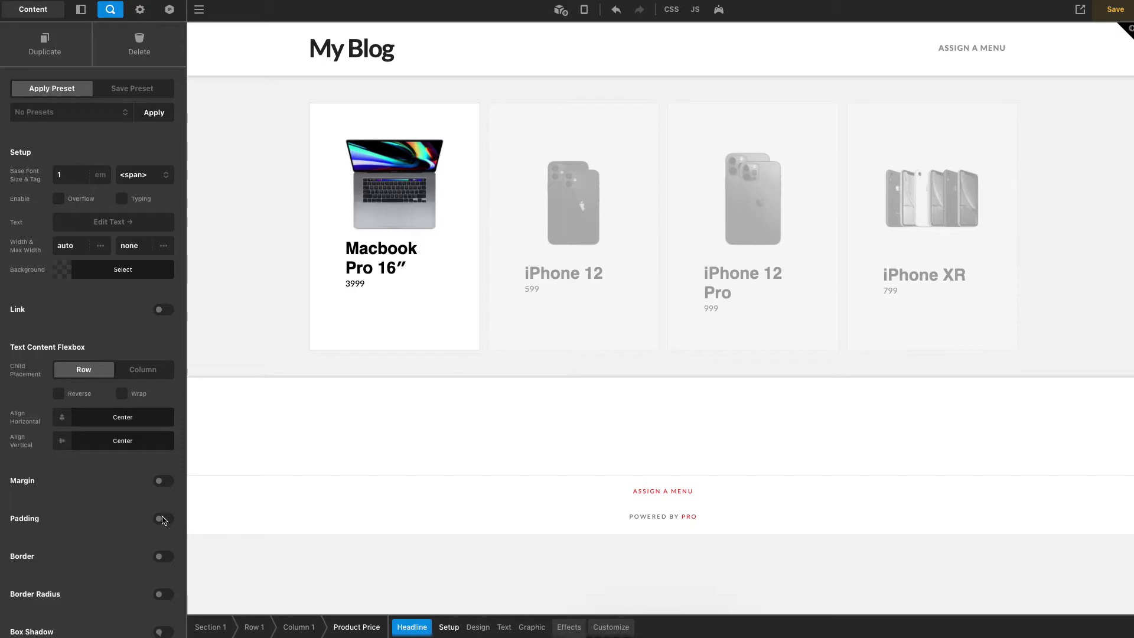
Enable the Product Price's margin with unlinked sides and set its top margin to 1 em
left_click(502, 626)
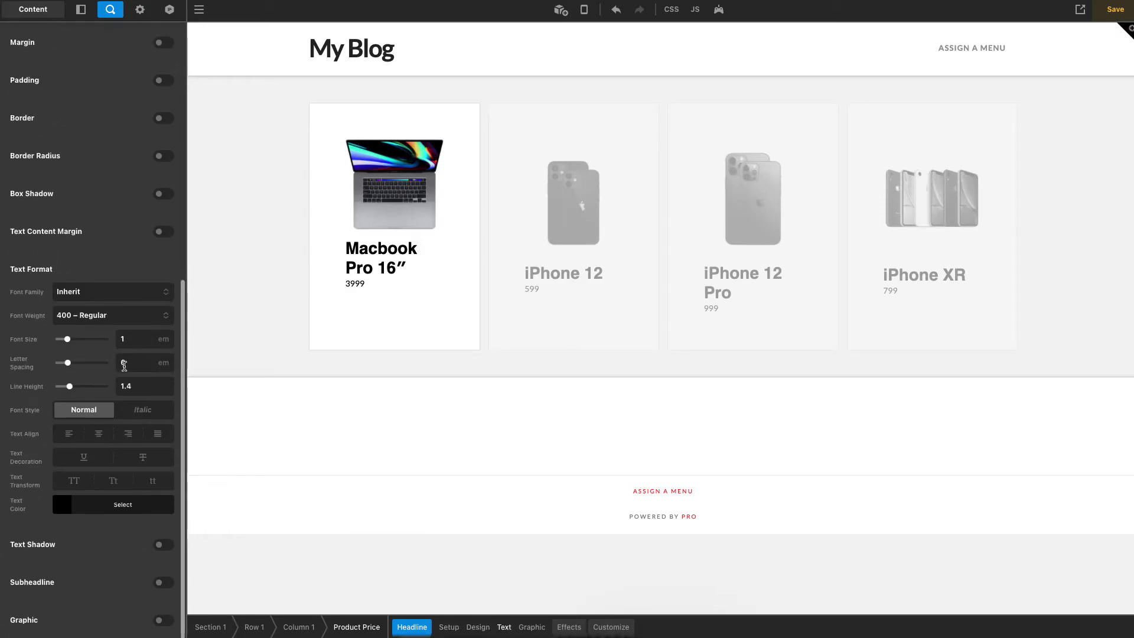
scroll(128, 368, "up", 5)
left_click(163, 367)
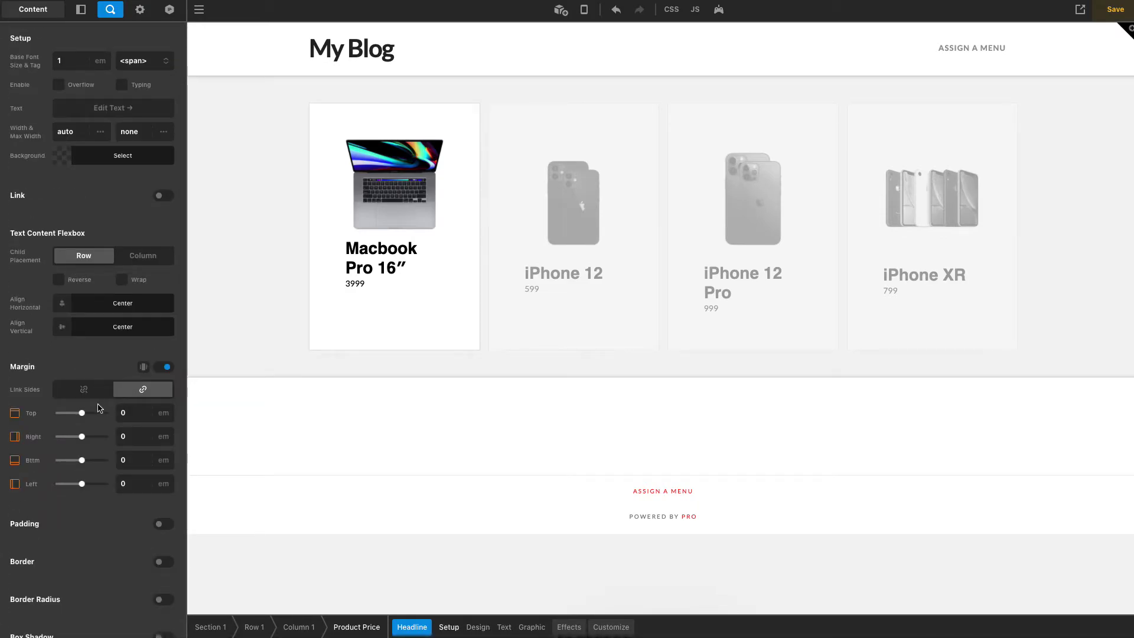
left_click(136, 418)
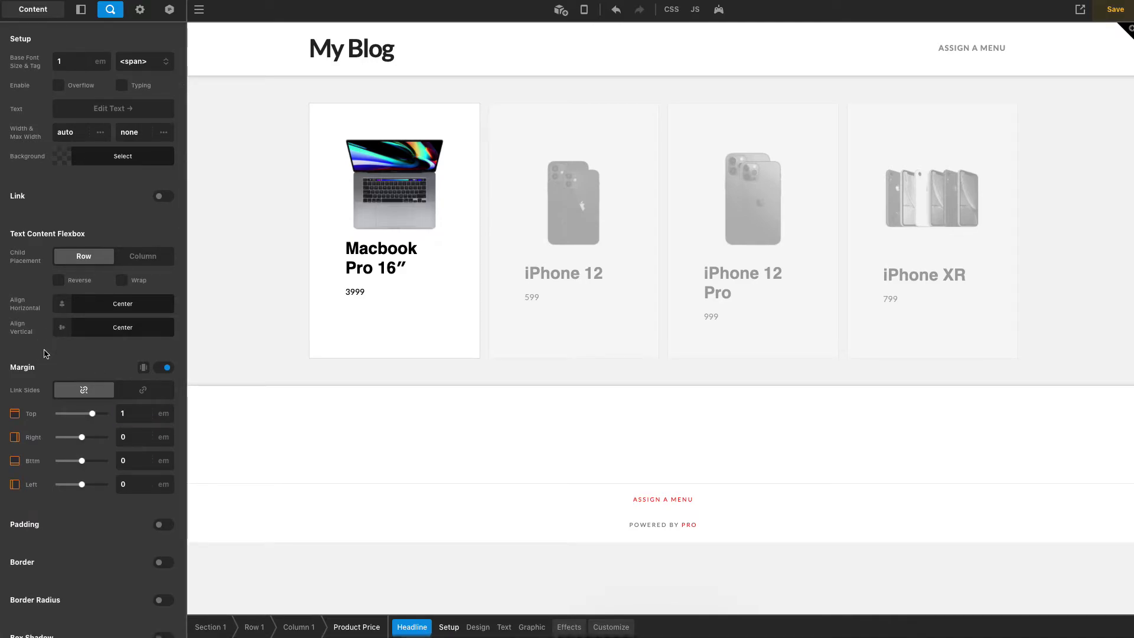
Add a $ sign in front of the dynamic {{dc:woocommerce:product_price}} tag in the Product Price text
left_click(117, 108)
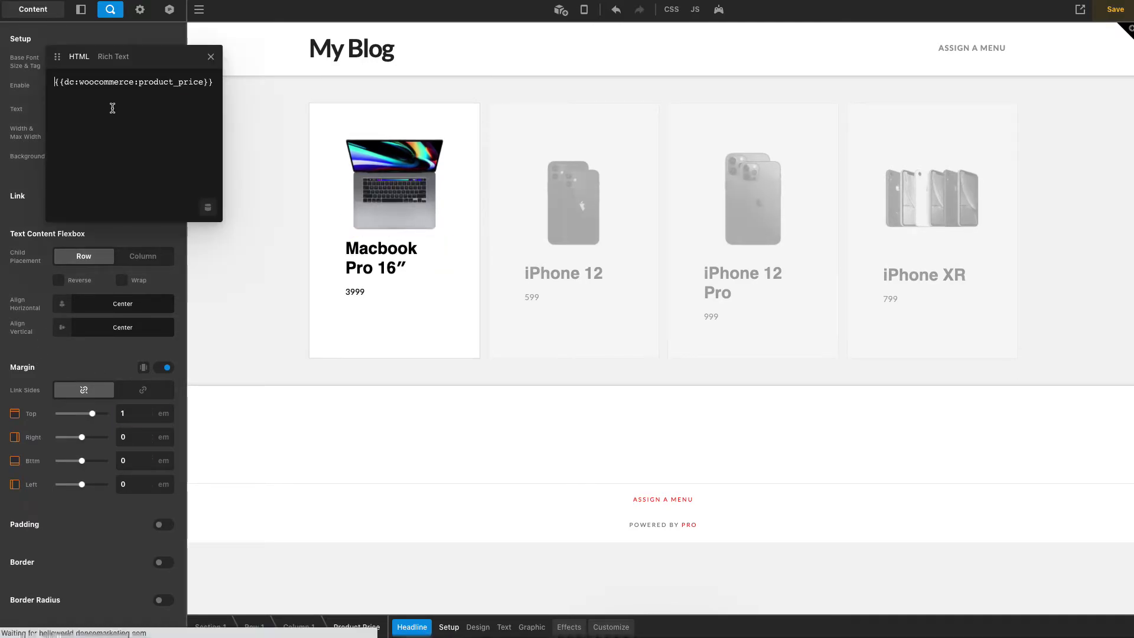
type("$")
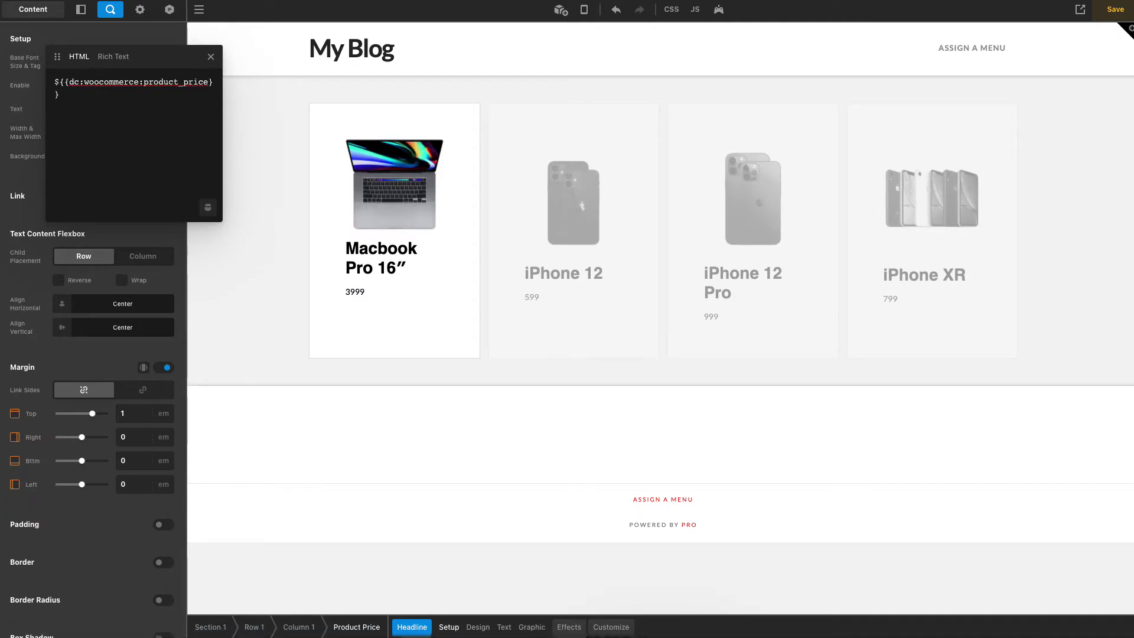
left_click(212, 55)
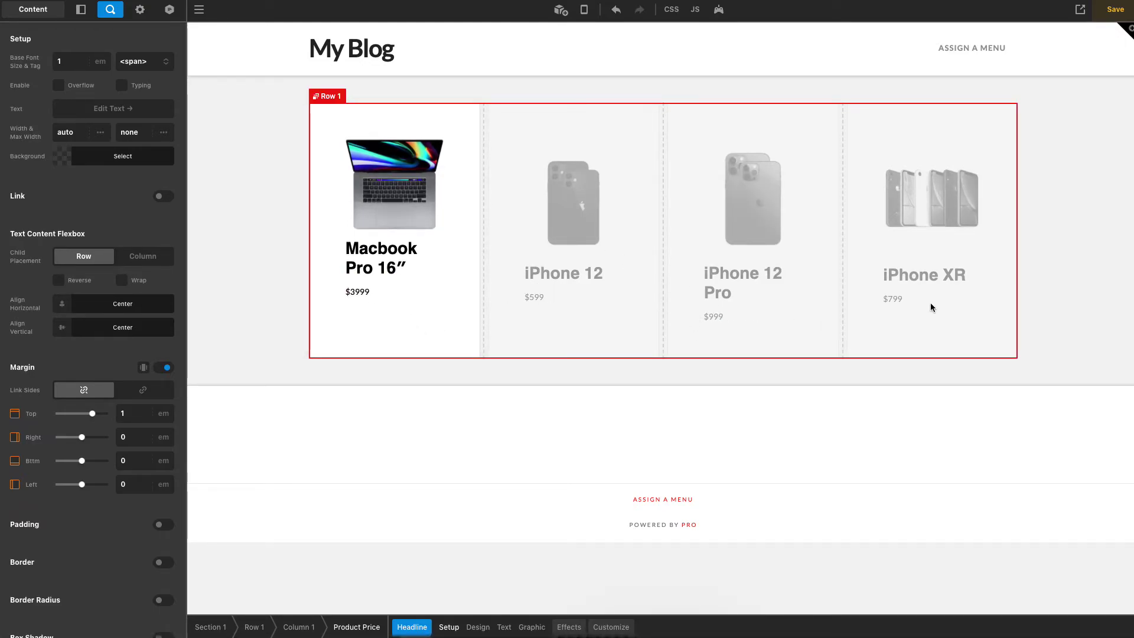
Set the product title's font size to 1.2 em
left_click(420, 265)
scroll(129, 362, "down", 5)
double_click(126, 394)
type("1.5")
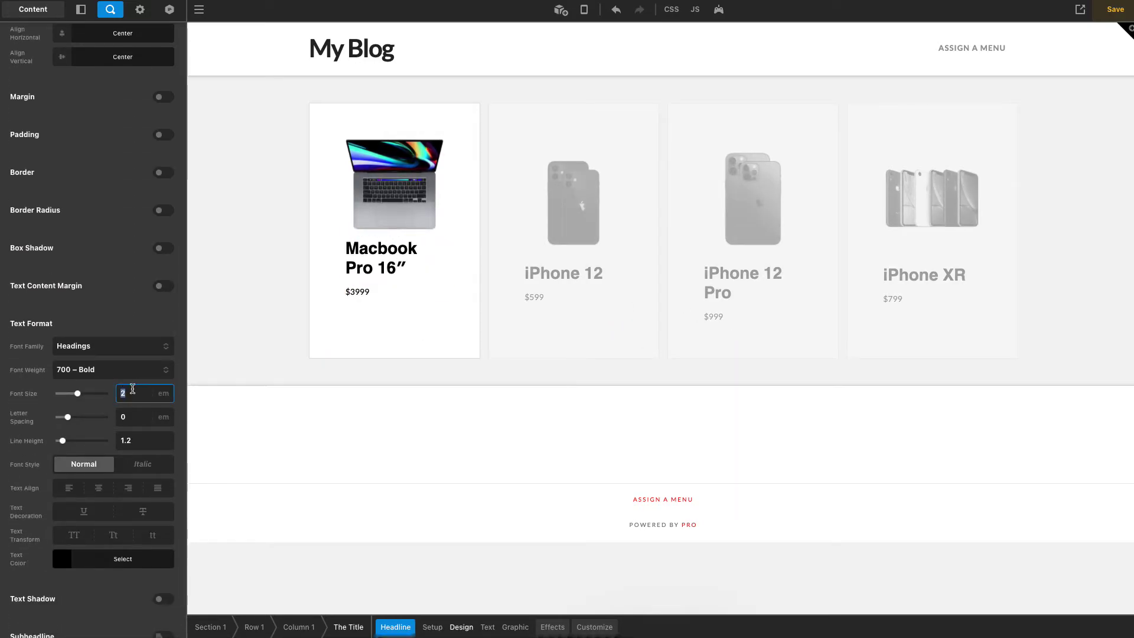
key("BackSpace")
key("BackSpace")
type(".2")
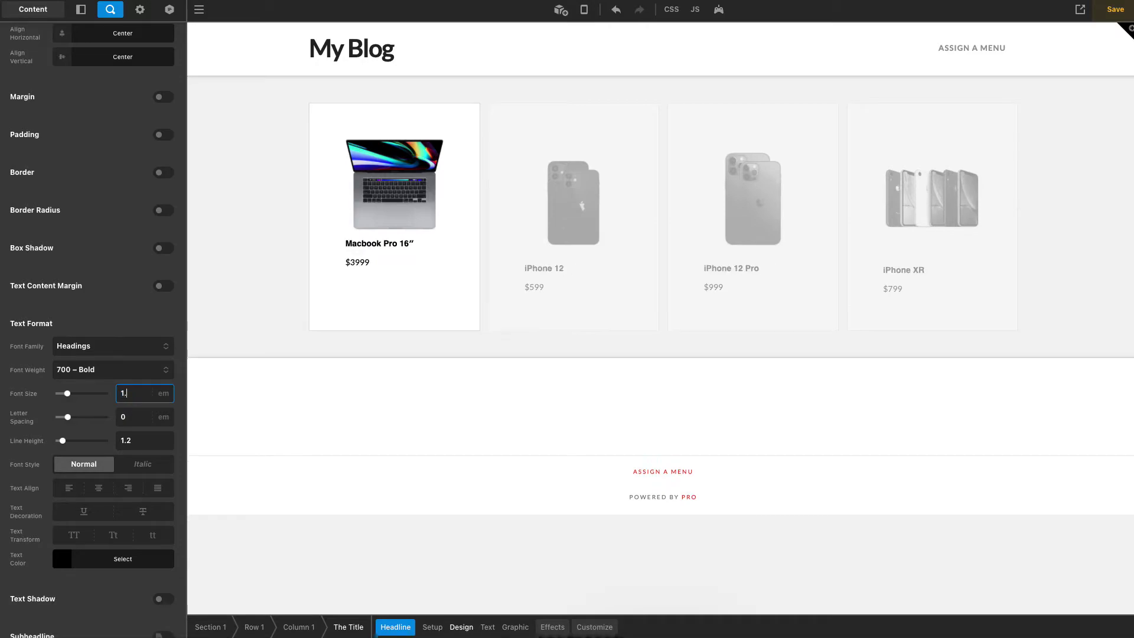
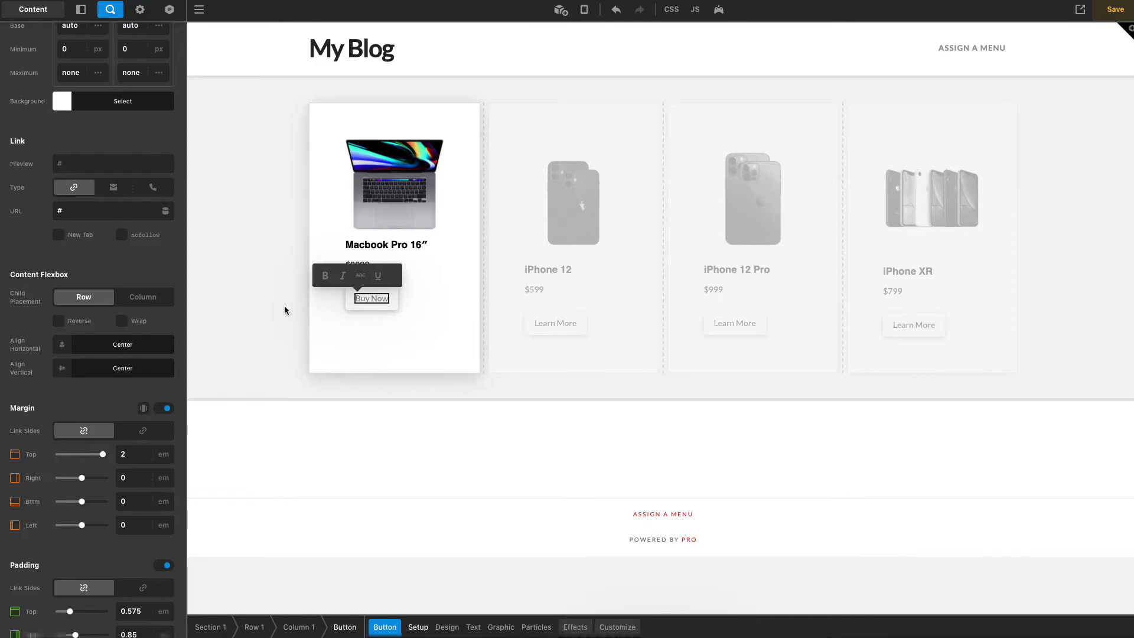
Finish the button's label edit and set its link URL to only the dynamic post permalink {{dc:post:permalink}}, without the leading #
left_click(284, 310)
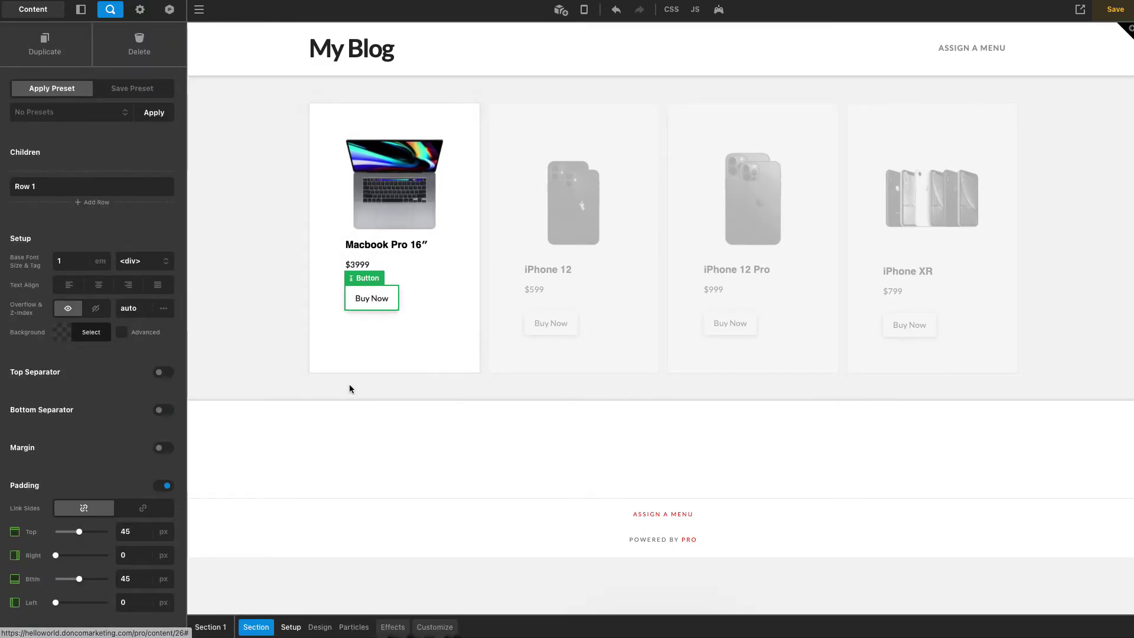
left_click(367, 332)
left_click(373, 301)
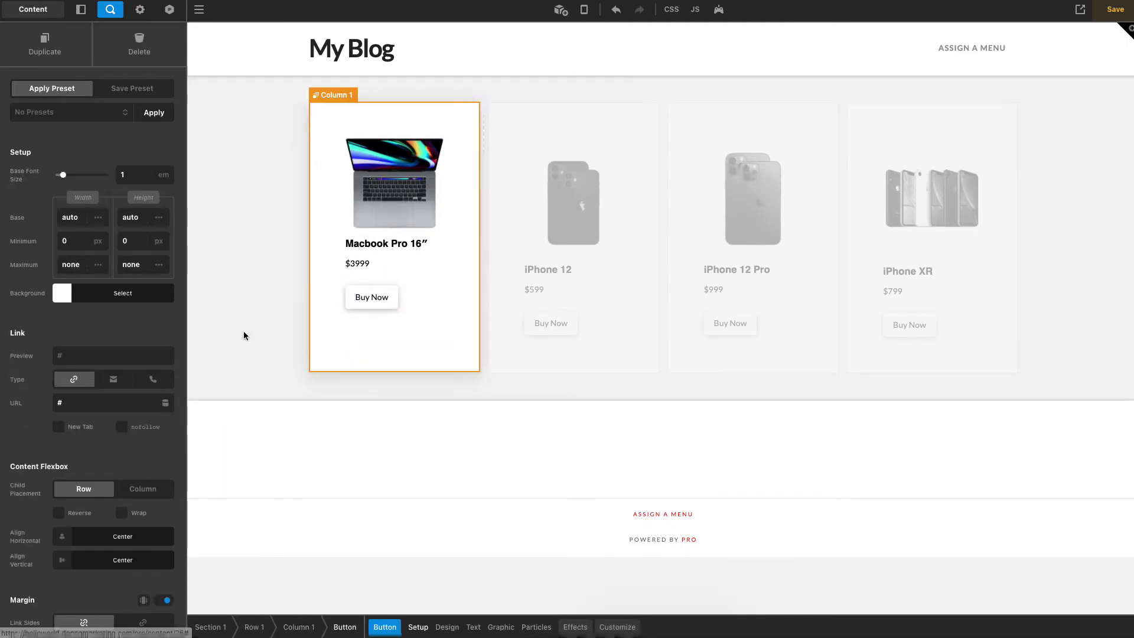
left_click(166, 405)
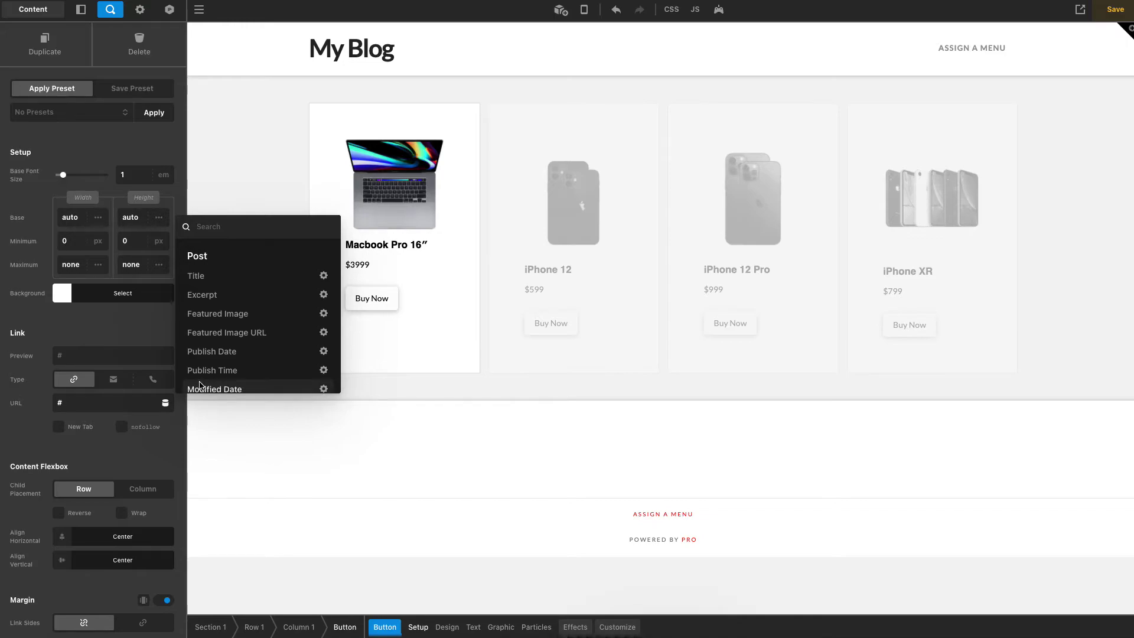
type("perm")
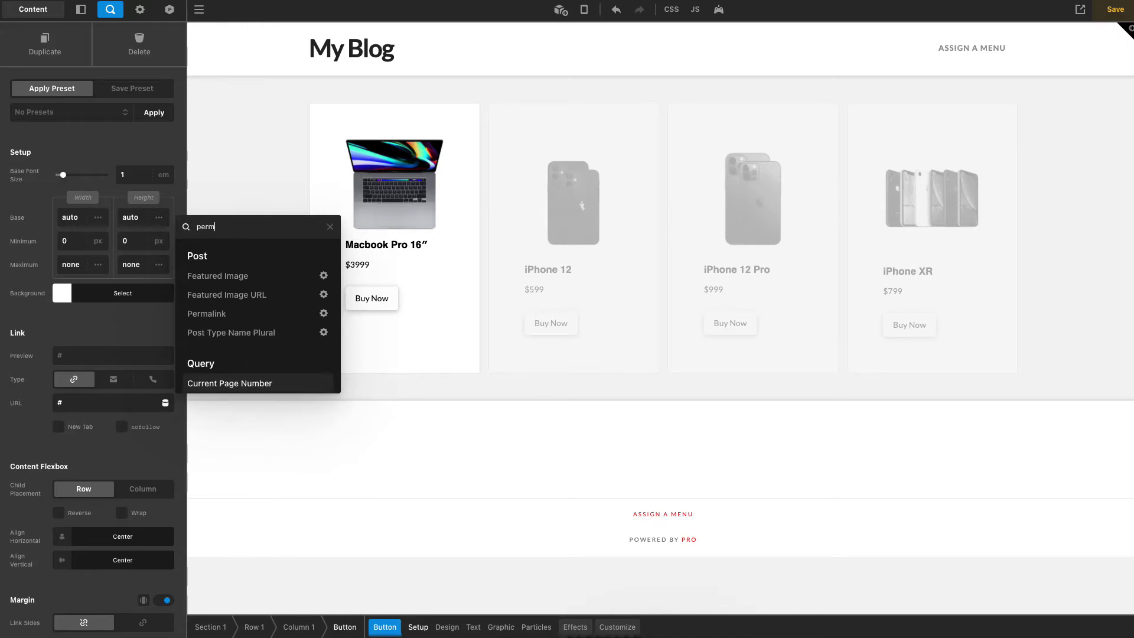
left_click(218, 315)
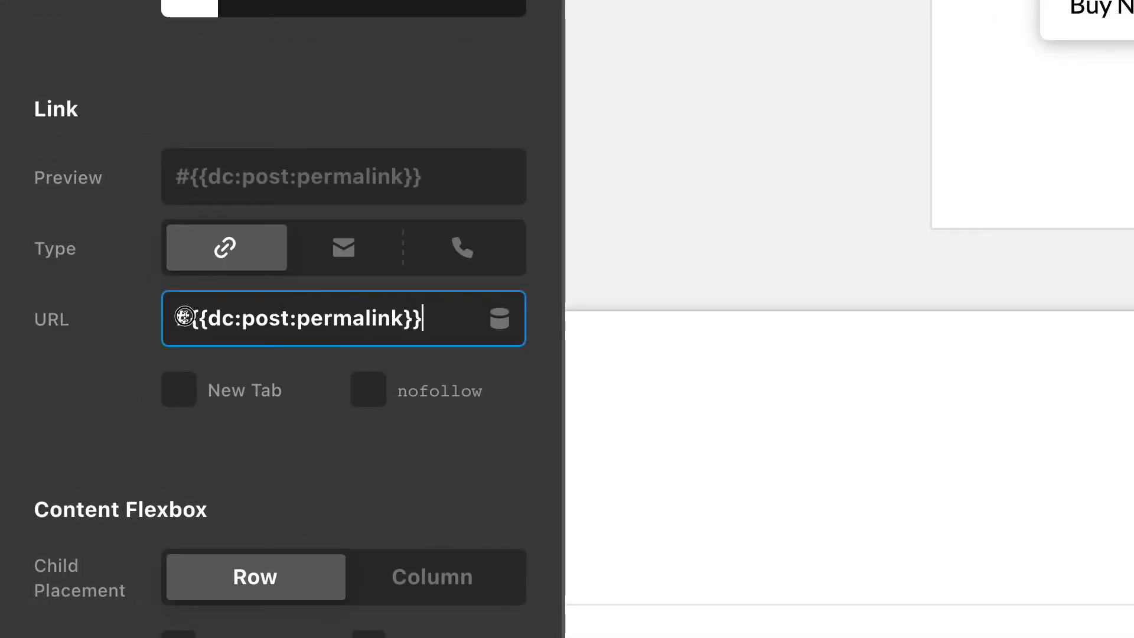
left_click(184, 316)
key("BackSpace")
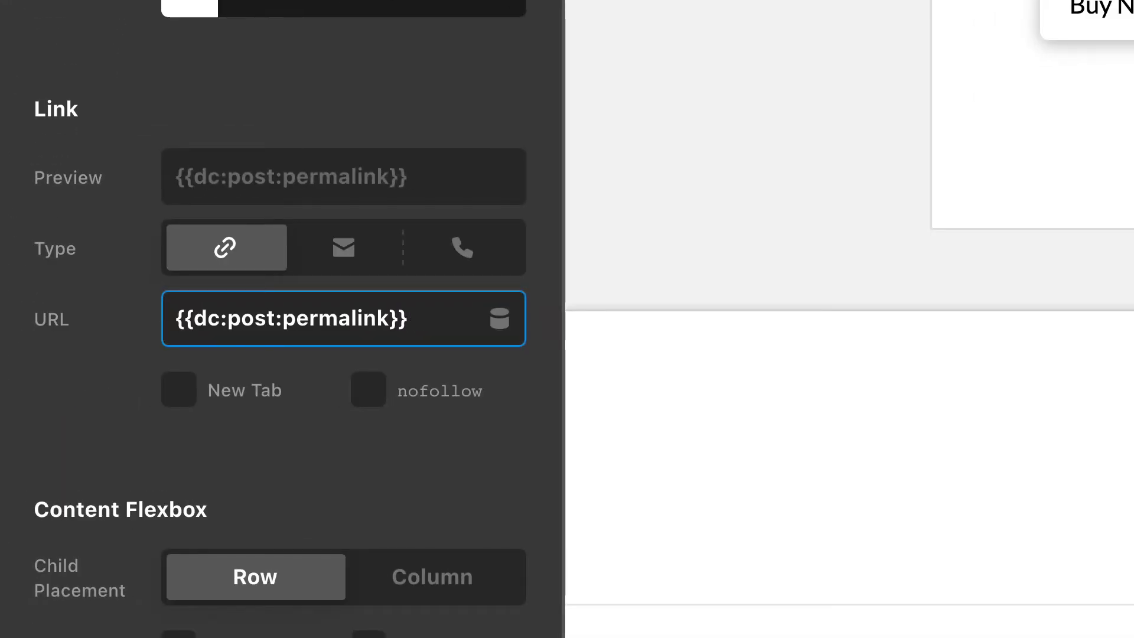
left_click(122, 347)
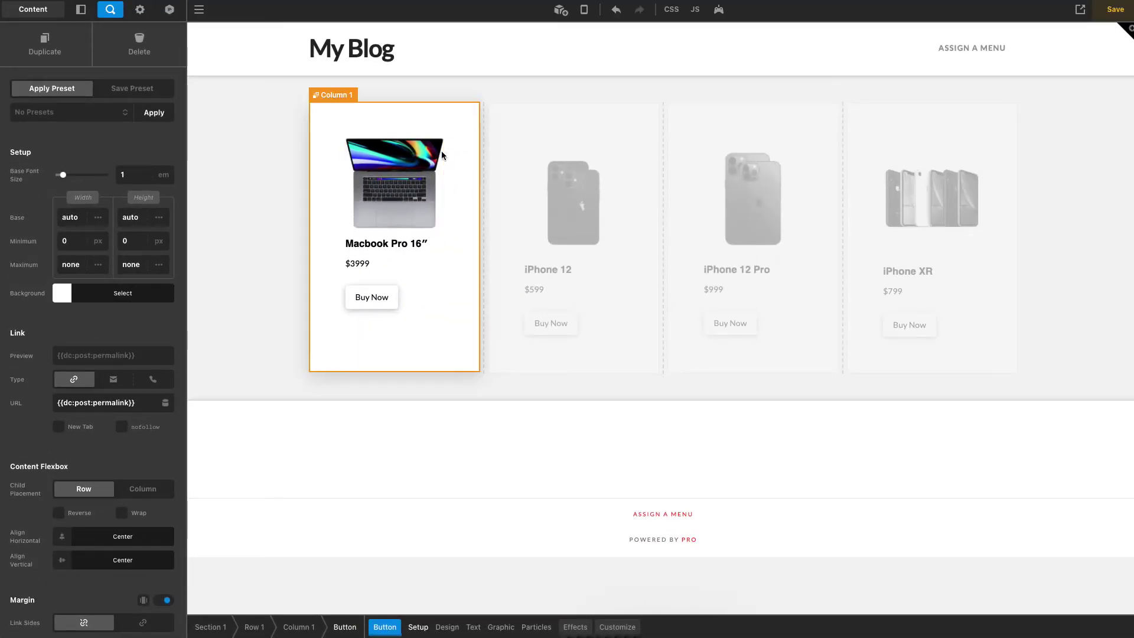
Change Column 1's HTML tag to <a>
left_click(362, 339)
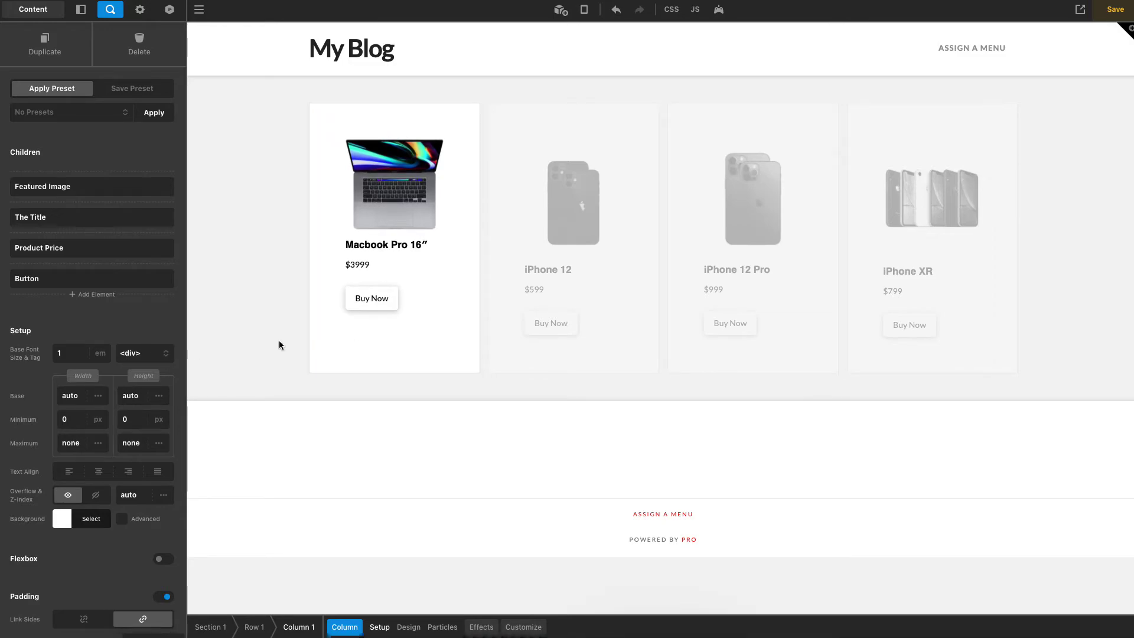
left_click(142, 353)
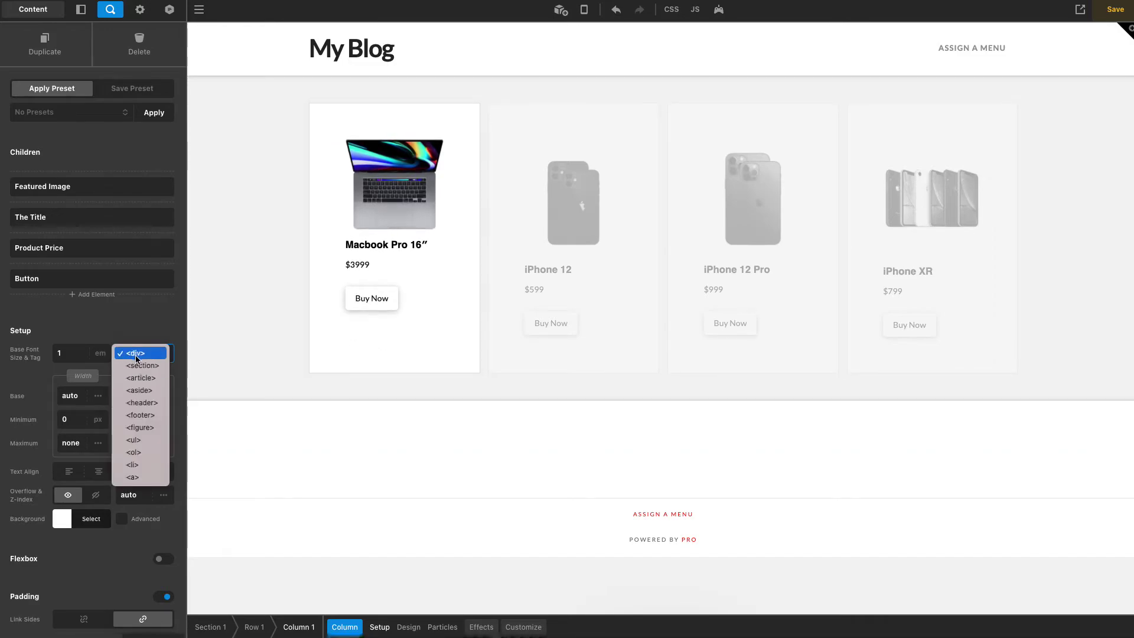
left_click(134, 478)
Set Column 1's link URL to the dynamic post permalink {{dc:post:permalink}}
scroll(154, 461, "down", 3)
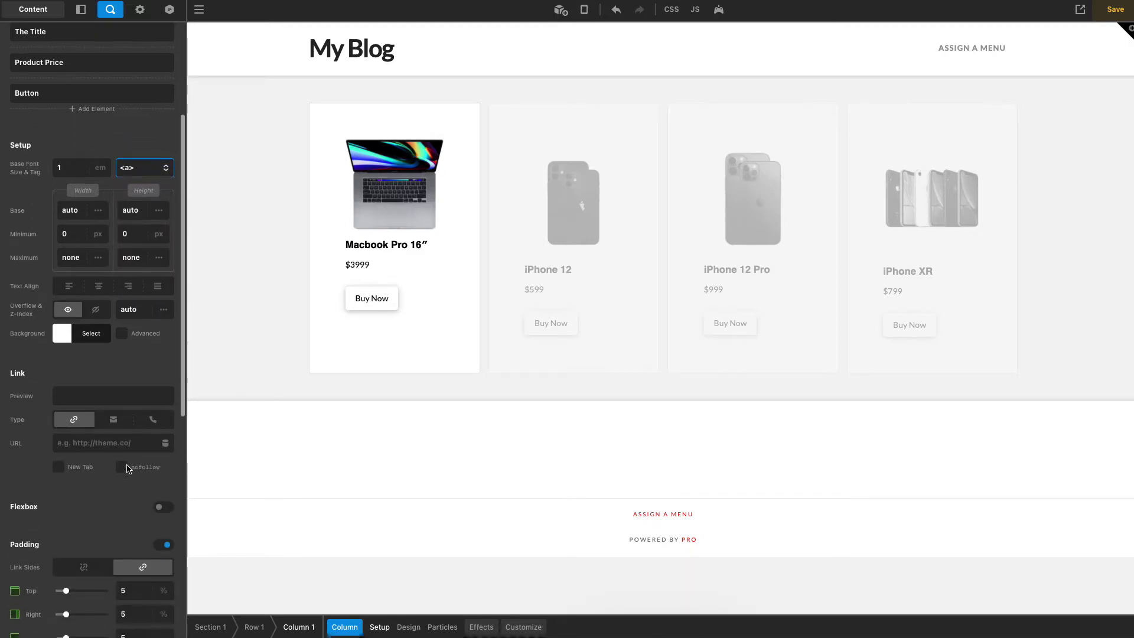
left_click(171, 444)
left_click(165, 443)
type("p")
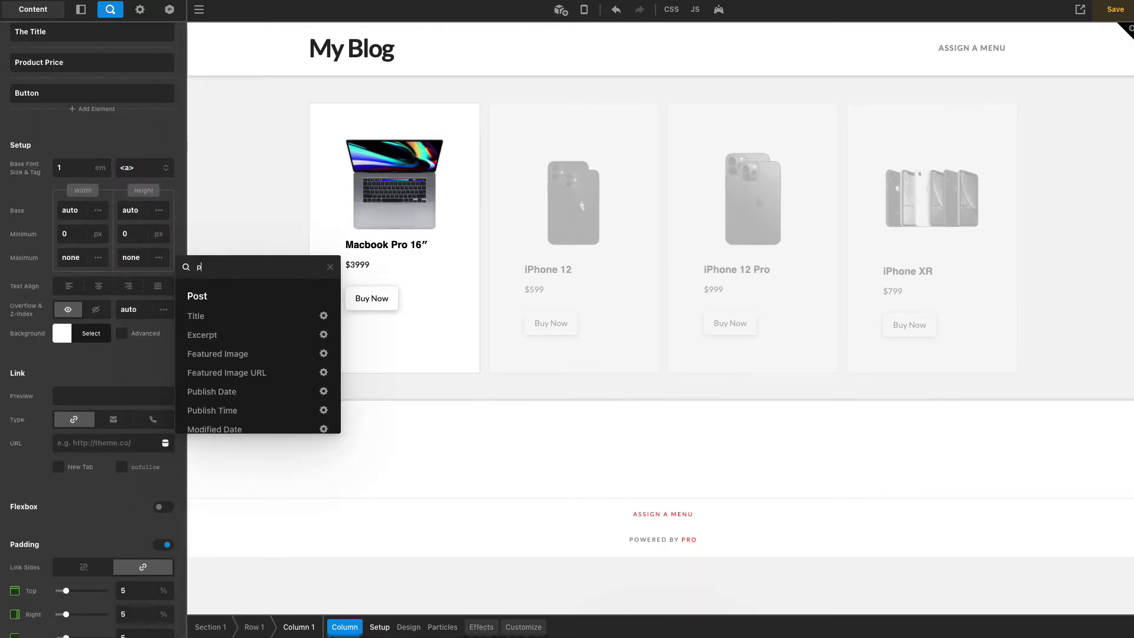
type("er")
left_click(219, 371)
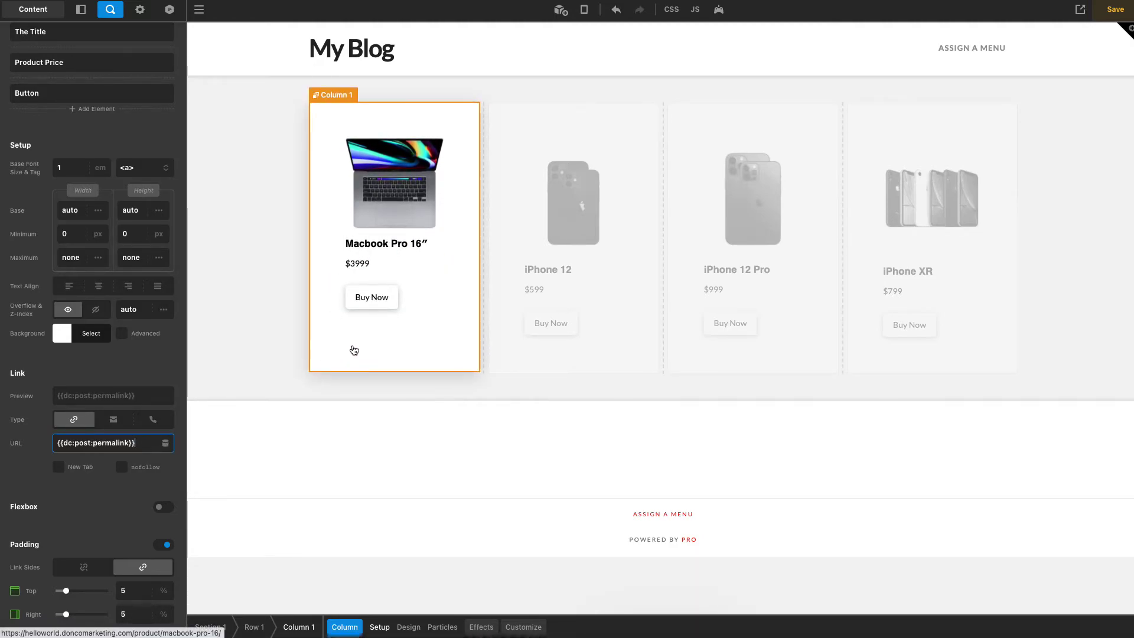
Save the page and test the Macbook Pro 16″ and iPhone 12 Pro card links on the live page
key("ctrl+s")
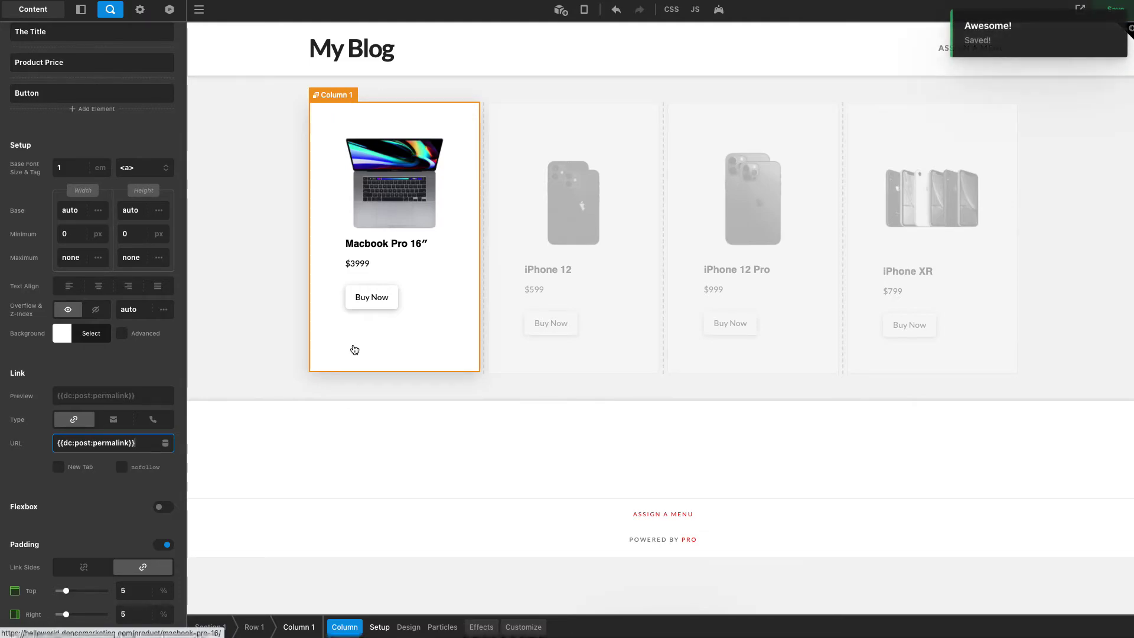
left_click(1080, 11)
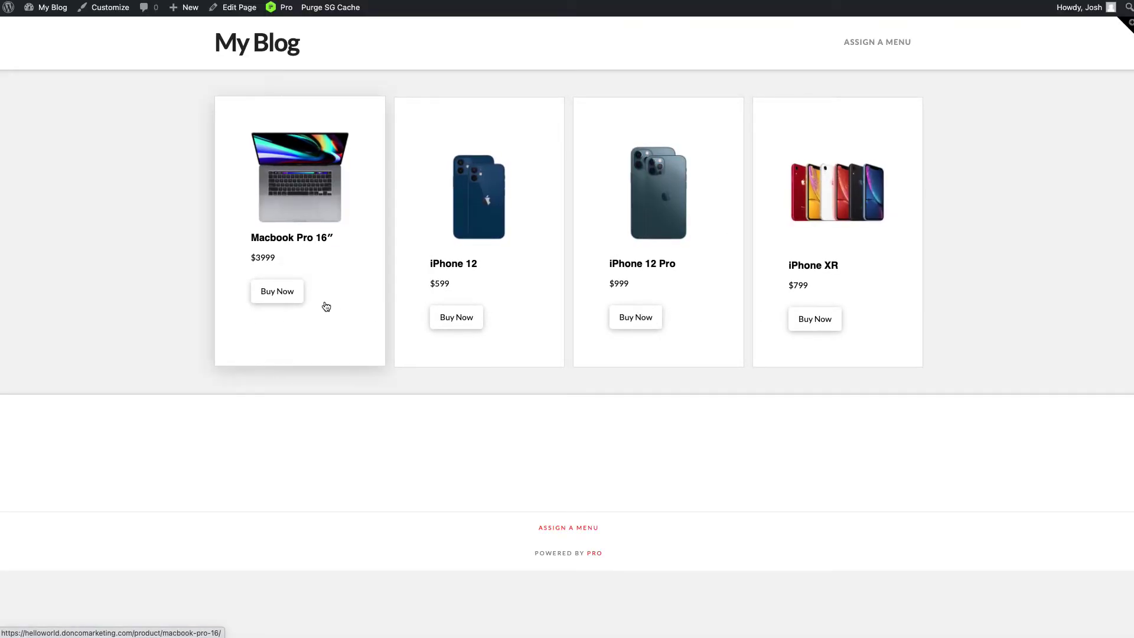
left_click(301, 242)
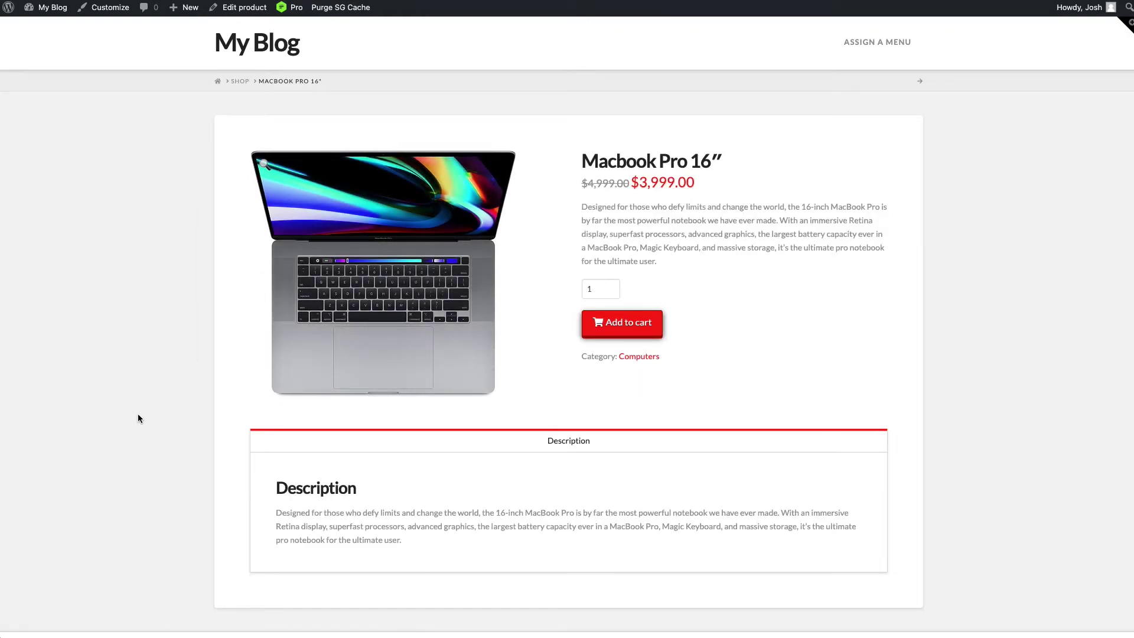
key("super+Left")
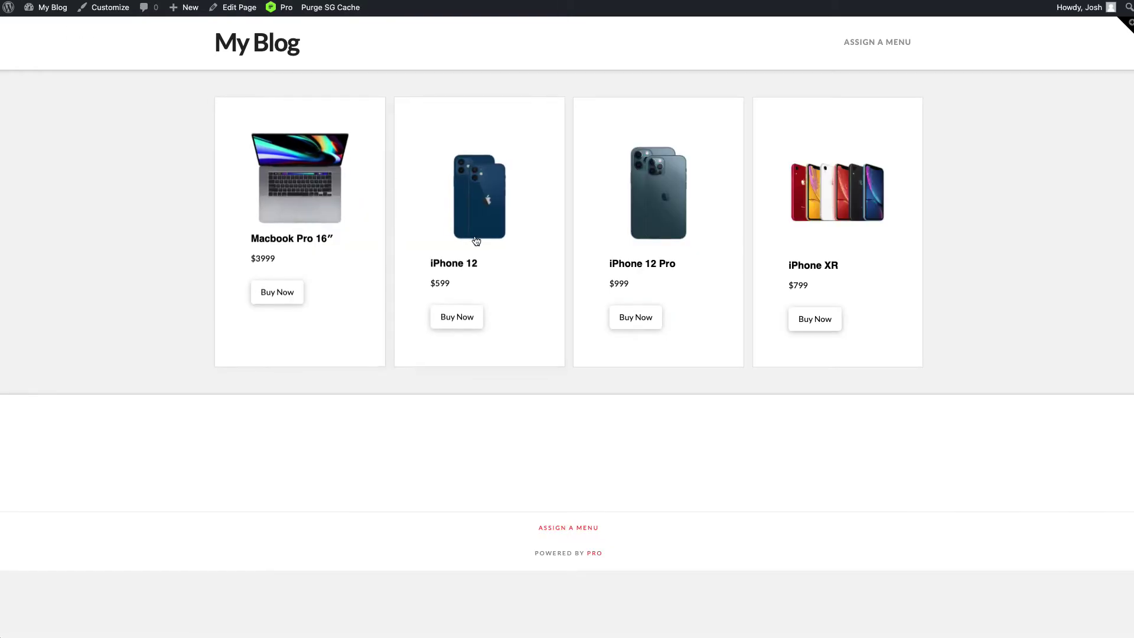
left_click(671, 247)
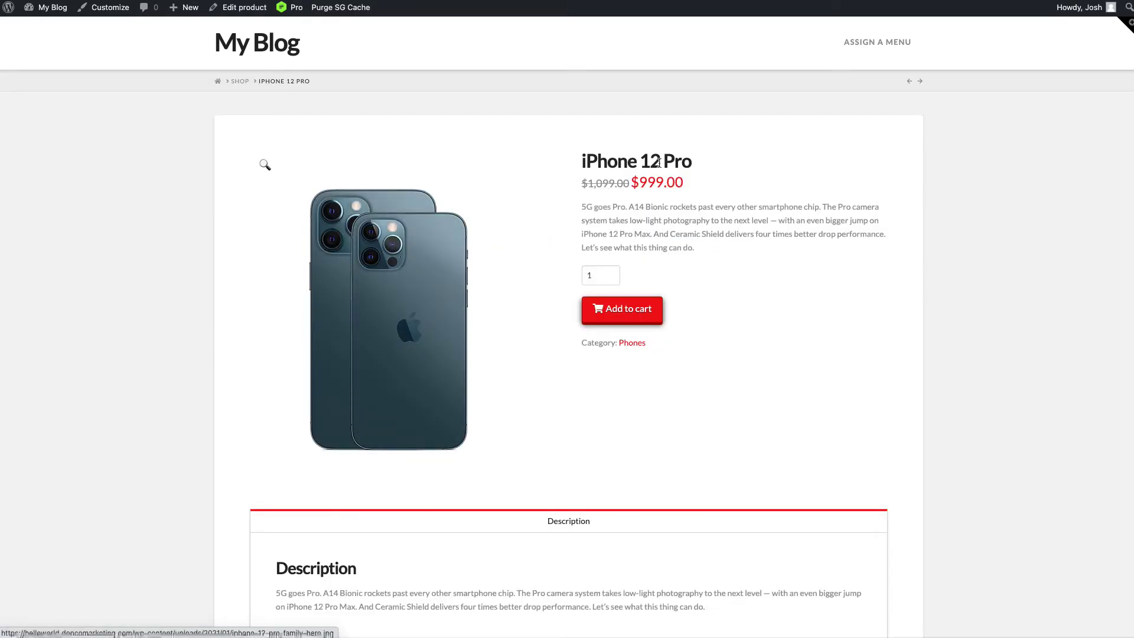
key("super+Left")
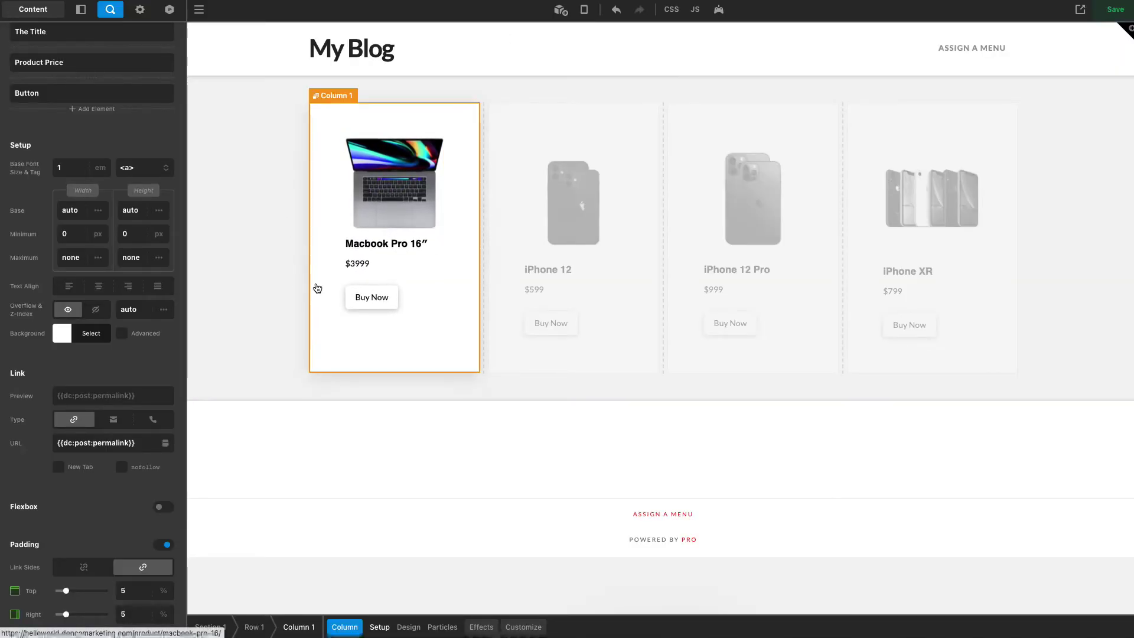
Set the number of Looper Consumer items on Column 1 to 5
left_click(481, 361)
left_click(457, 345)
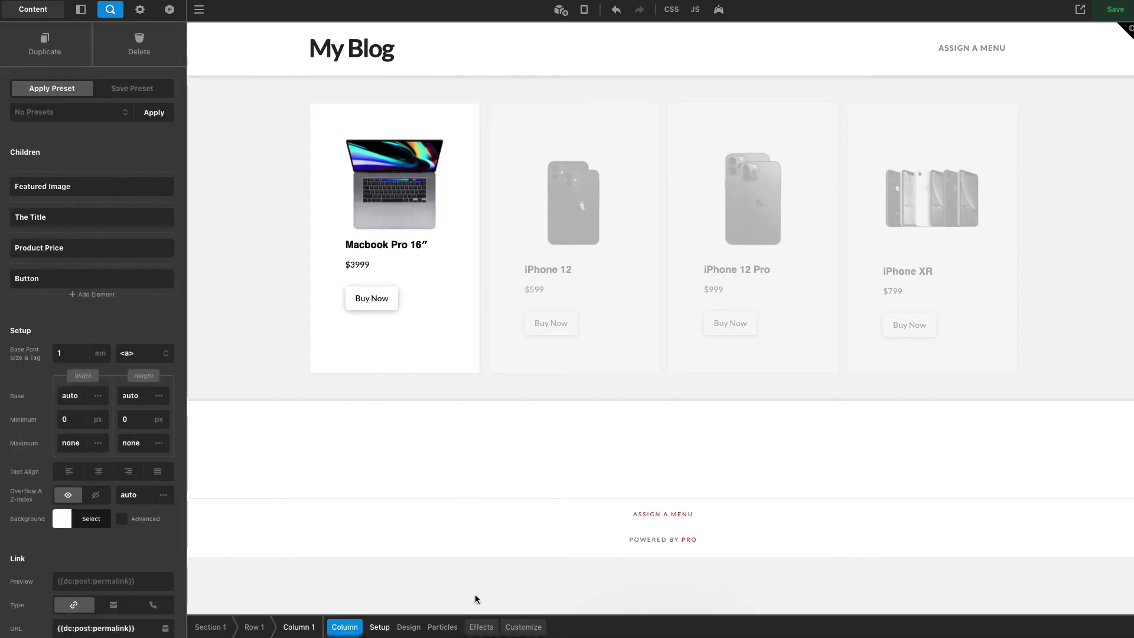
left_click(481, 626)
left_click(467, 627)
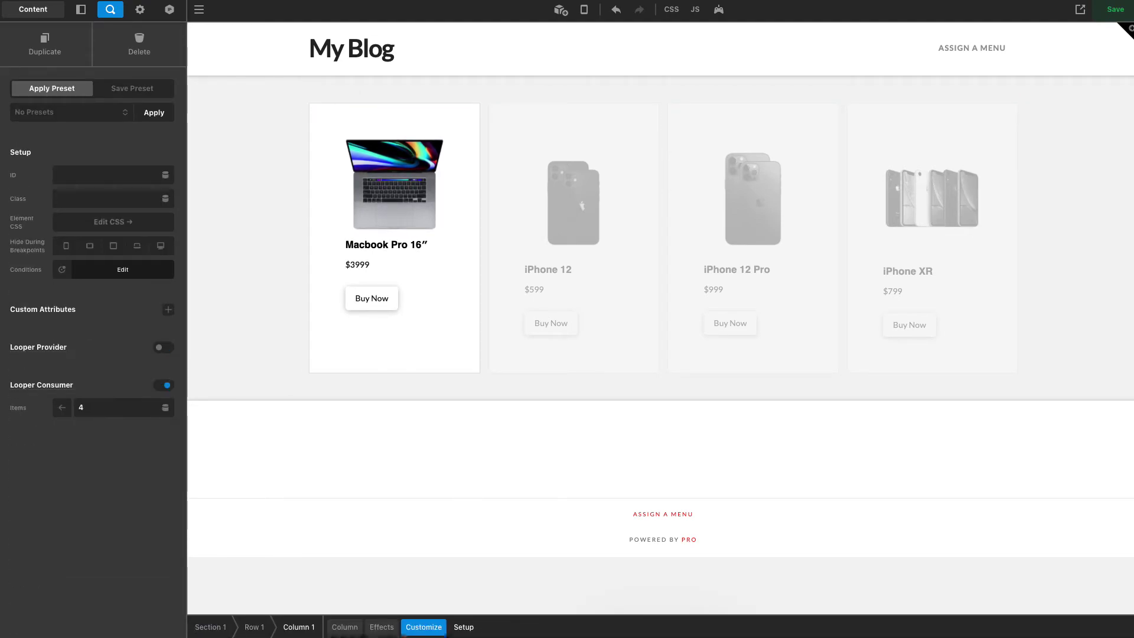
left_click(85, 411)
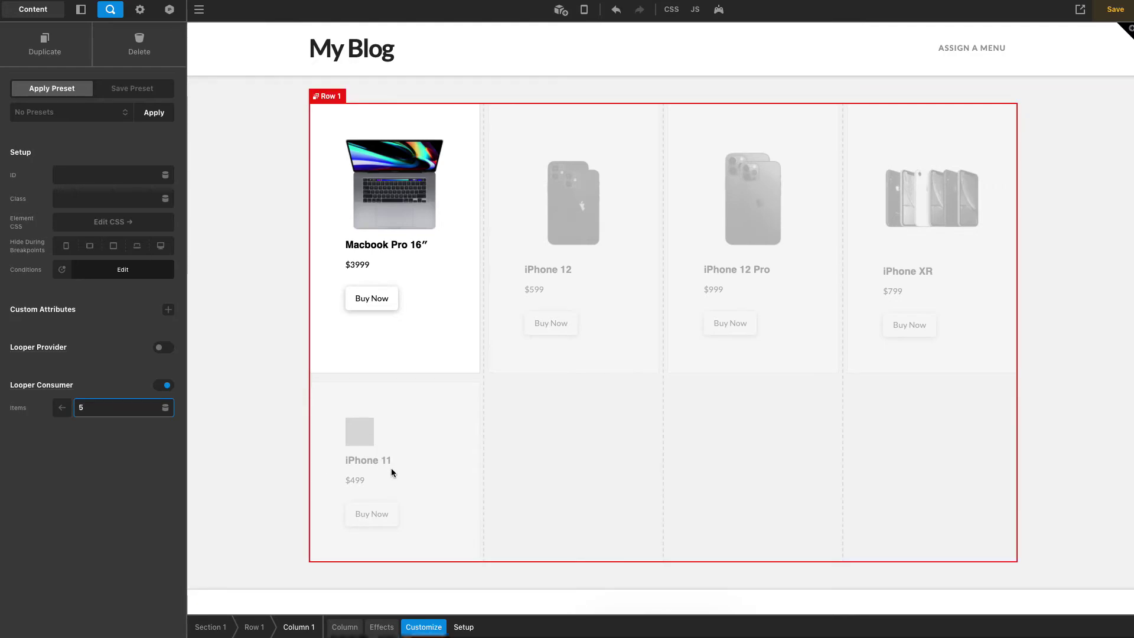
left_click(73, 527)
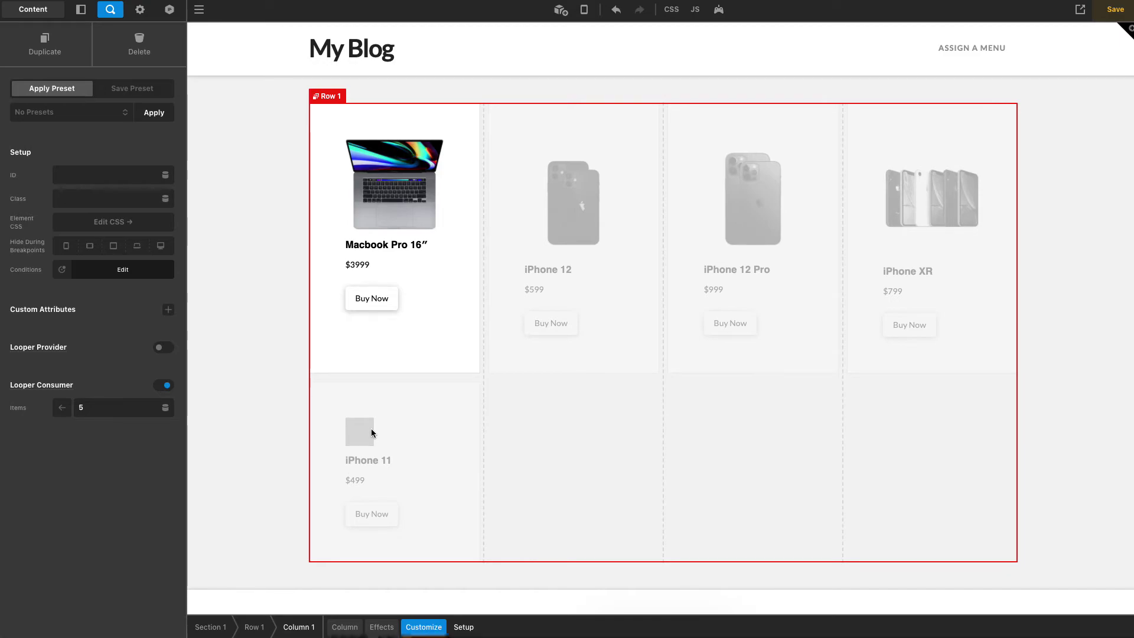
Add a Div element above the featured image in Column 1
left_click(362, 381)
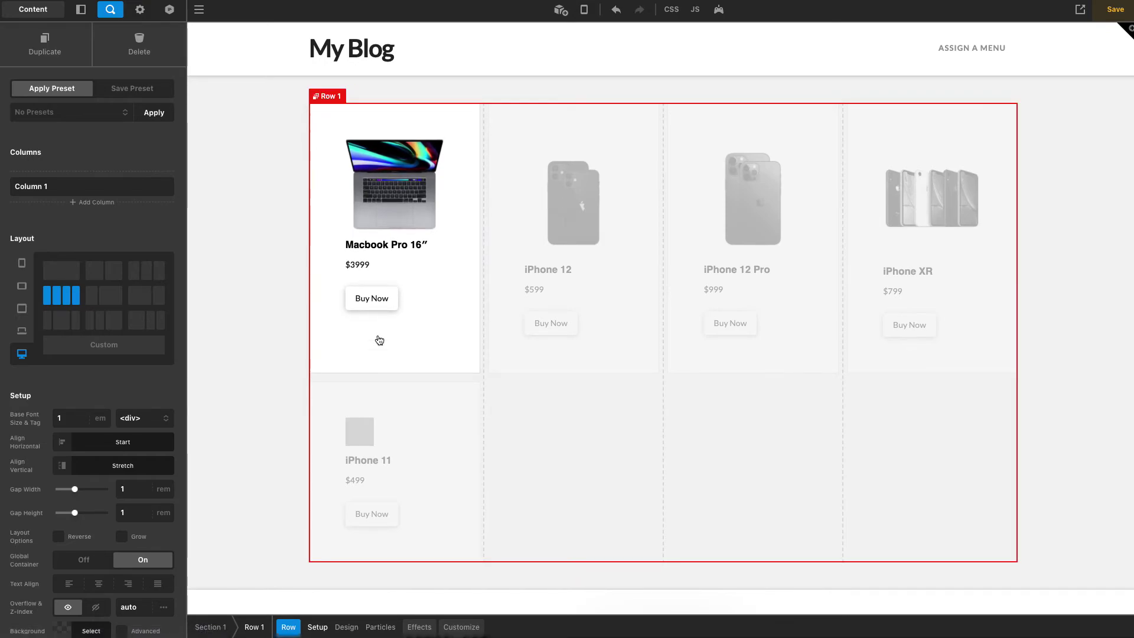
left_click(560, 10)
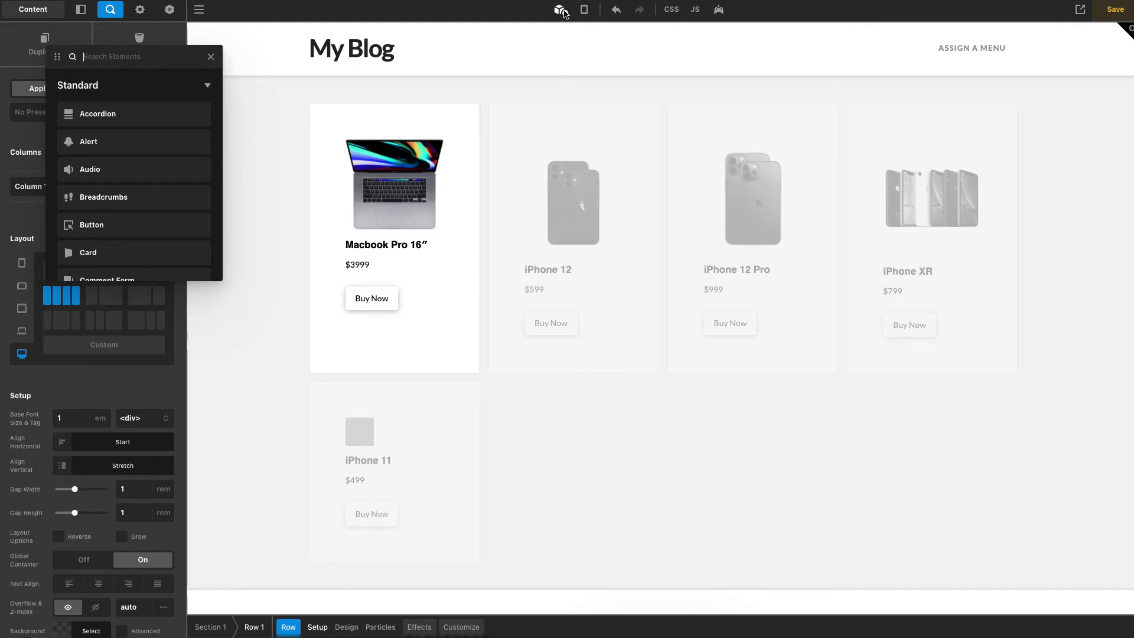
type("div")
left_click_drag(111, 118, 374, 139)
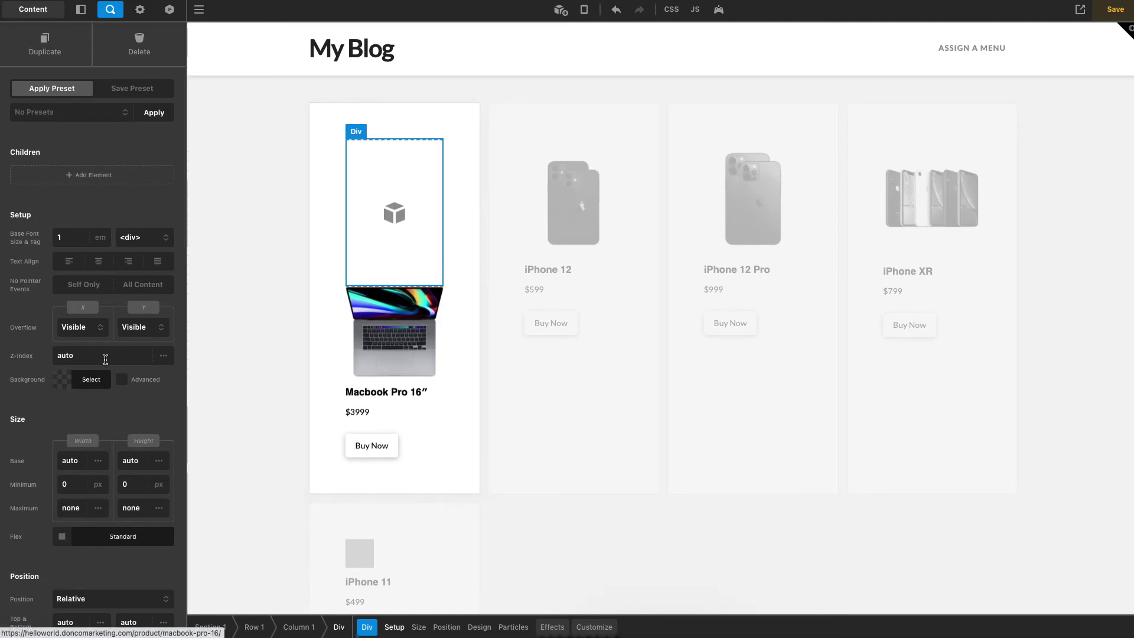
Set the new Div's background to a dark purplish grey, about rgb(86, 83, 97)
left_click(82, 380)
left_click(127, 276)
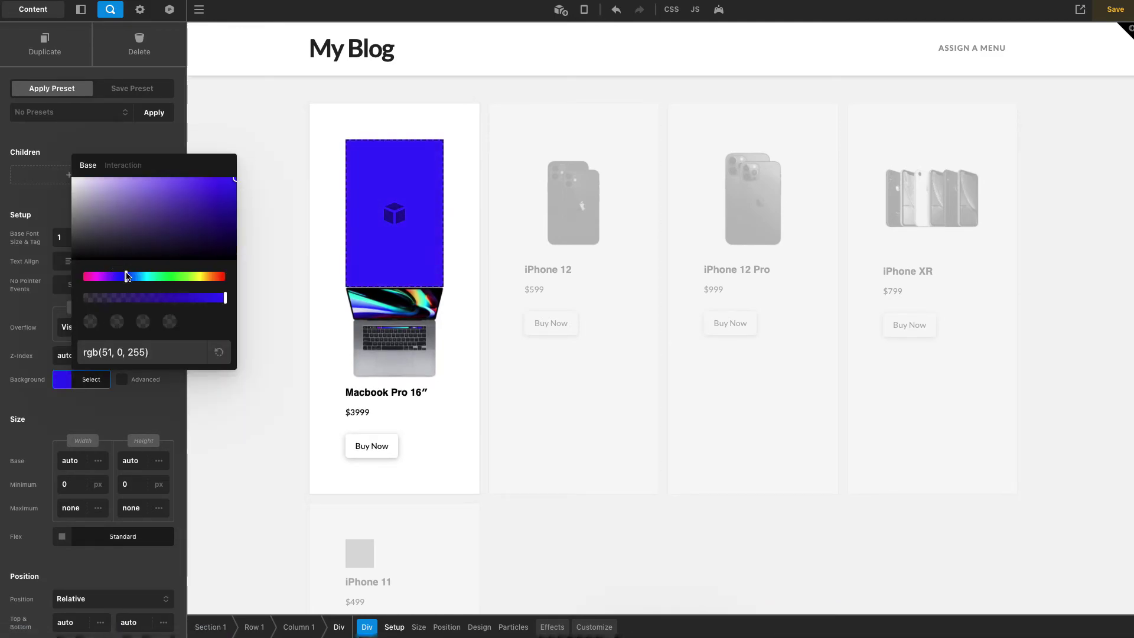
mouse_move(141, 241)
left_mouse_down()
mouse_move(112, 222)
mouse_move(94, 228)
left_mouse_up()
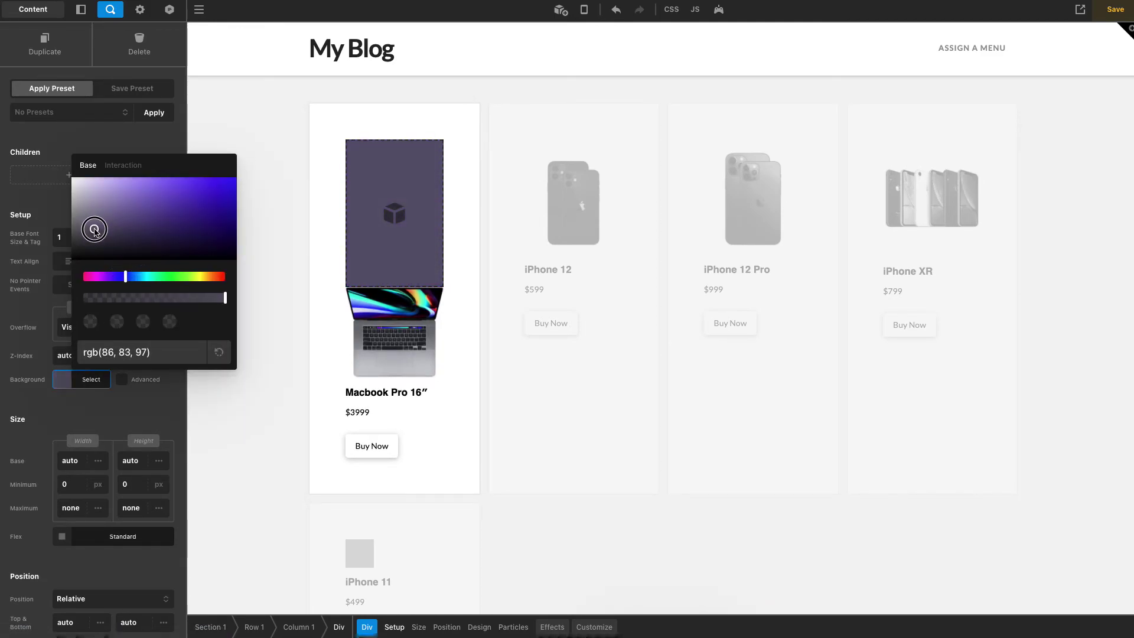
left_click(41, 412)
Enable Flexbox on the Div with column placement and set its horizontal and vertical alignment to Center
left_click(69, 175)
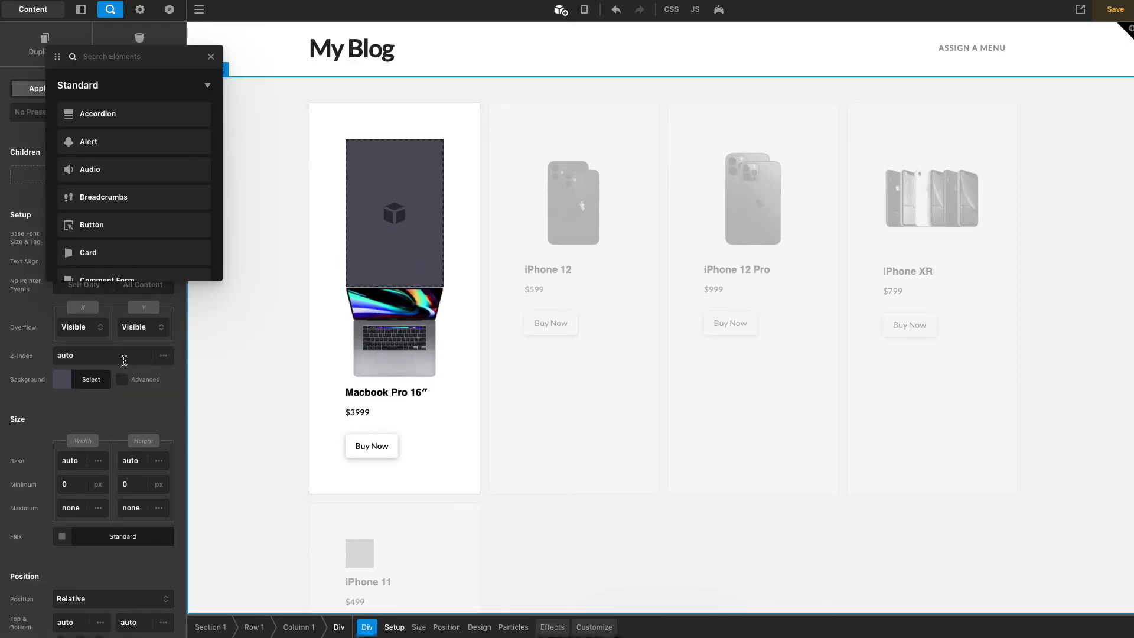
left_click(211, 56)
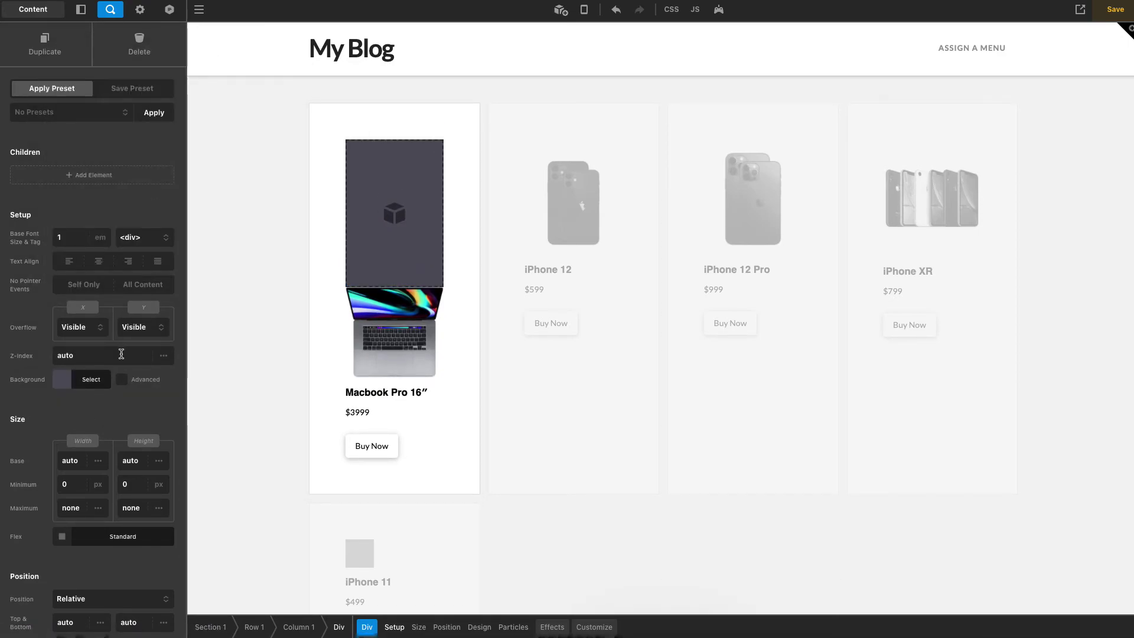
scroll(121, 353, "down", 3)
left_click(164, 561)
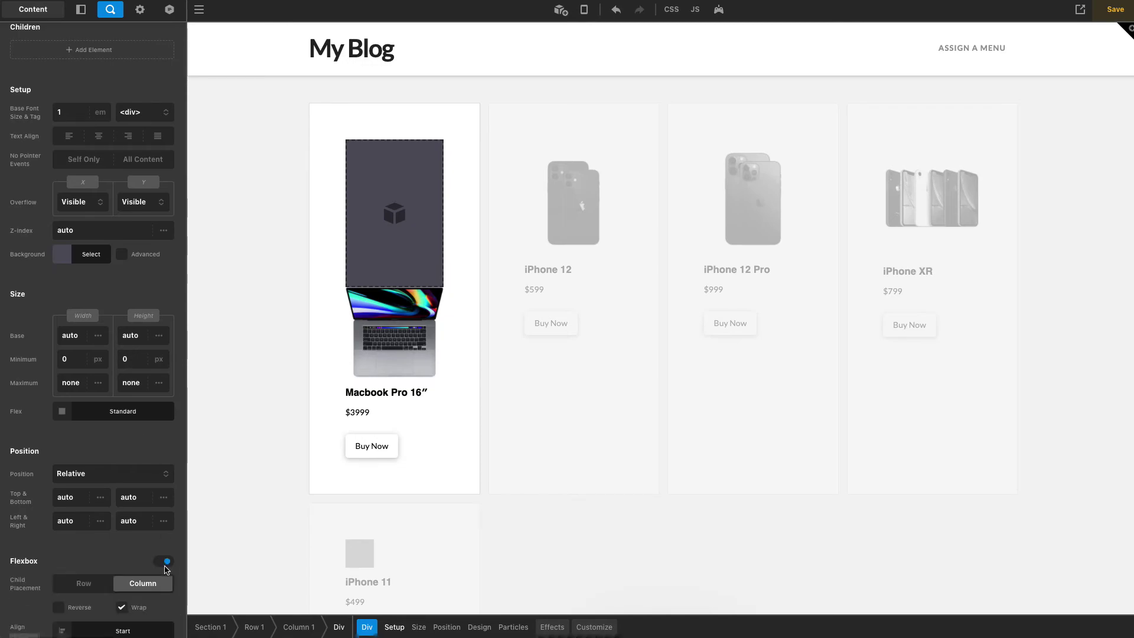
scroll(100, 561, "down", 3)
left_click(103, 496)
left_click(115, 388)
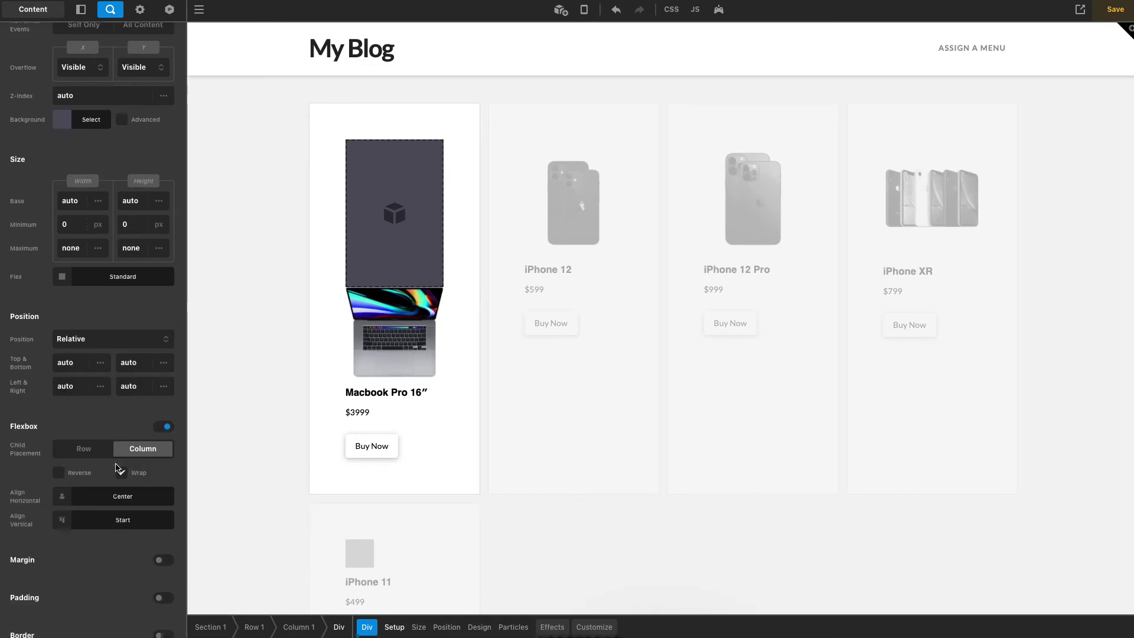
left_click(122, 519)
left_click(127, 400)
Add an Icon element inside the Div
left_click(560, 10)
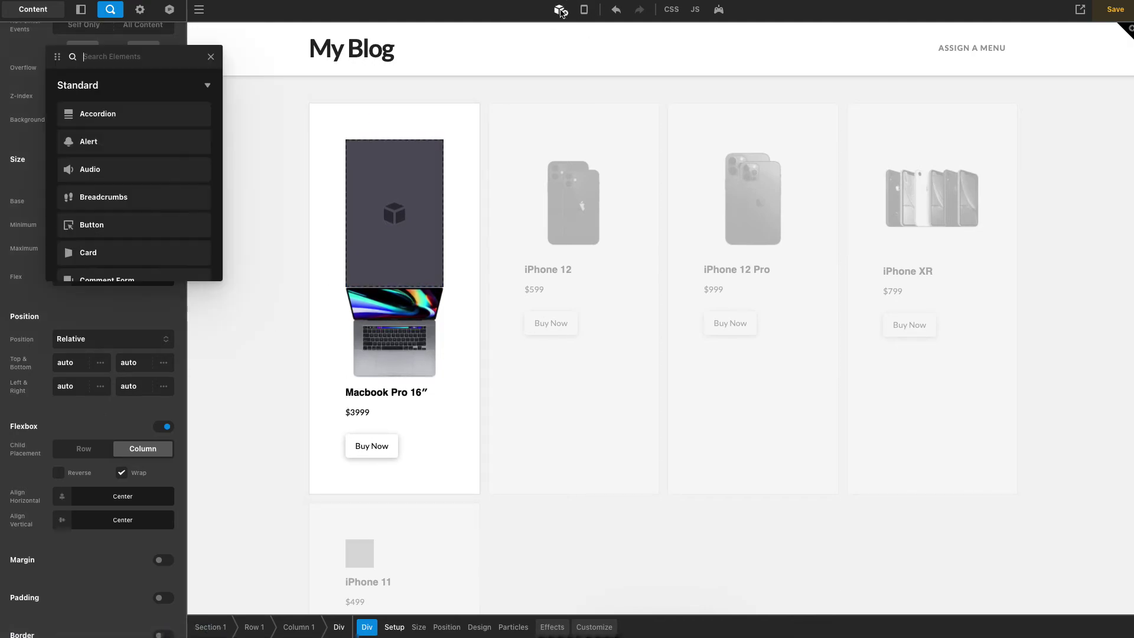
type("icon")
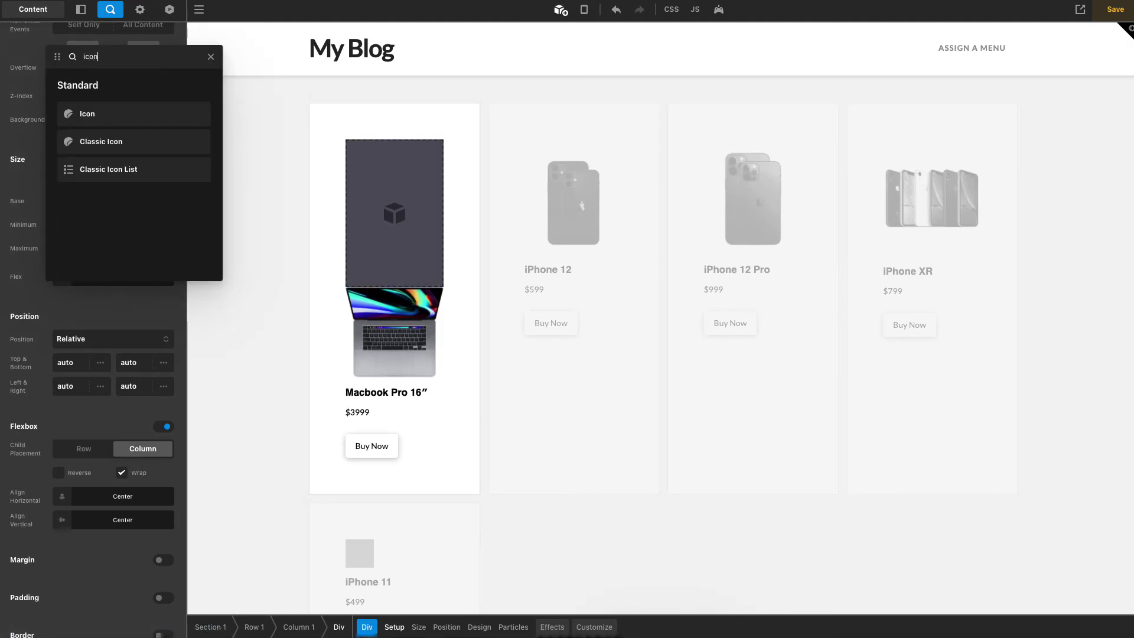
left_click_drag(88, 111, 406, 194)
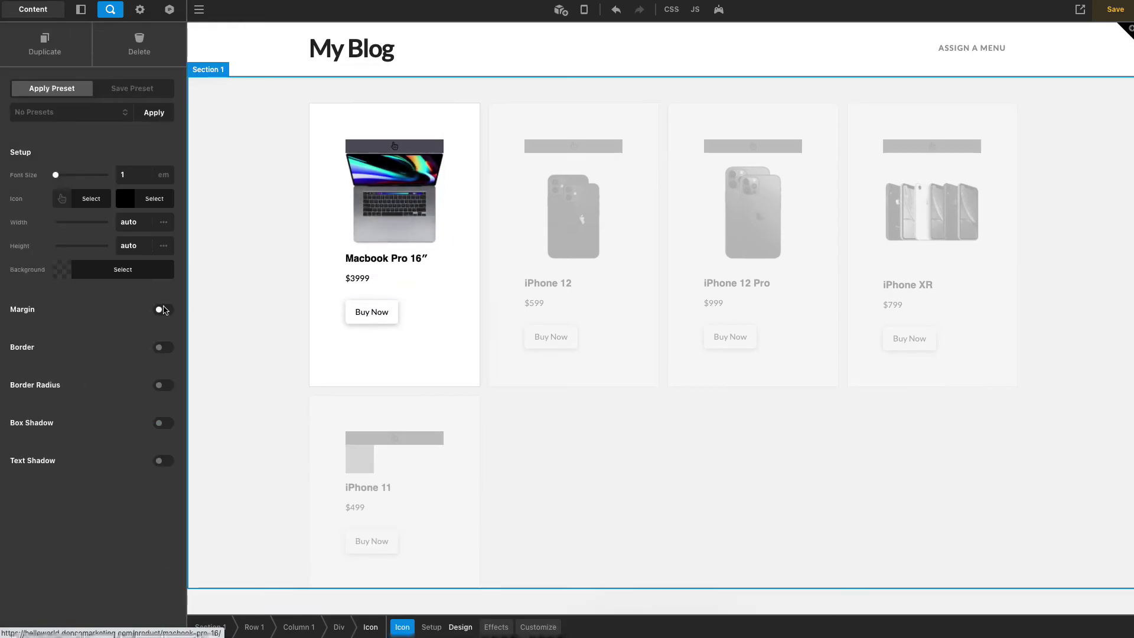
Change the icon to the light-style image symbol and set its font size to 2 em
left_click(69, 197)
type("ima")
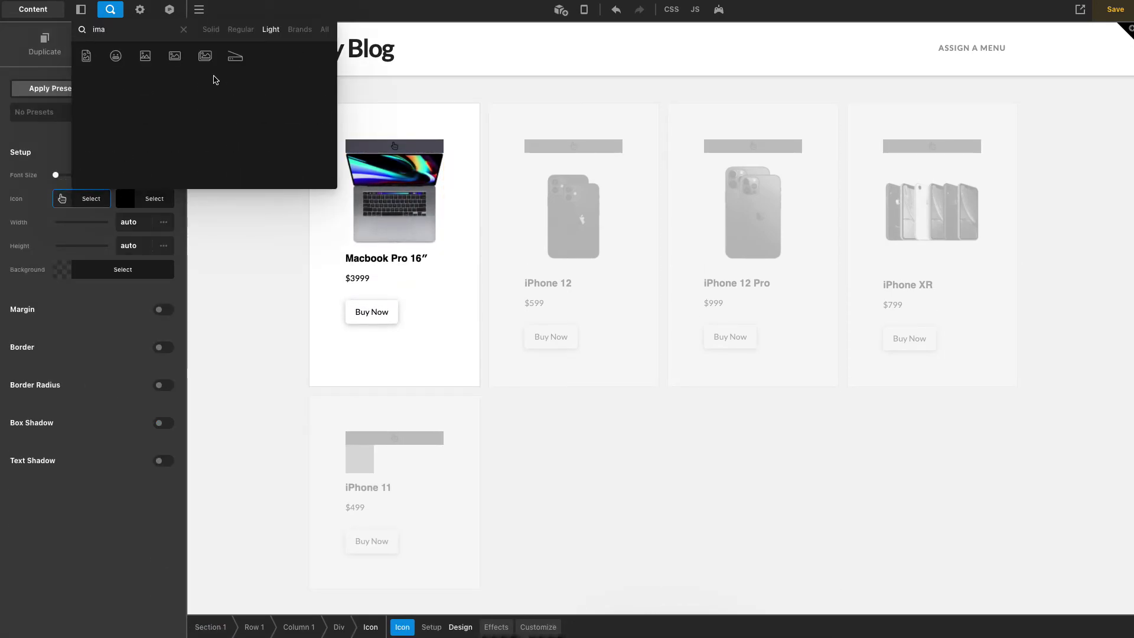
left_click(146, 55)
left_click(134, 175)
type("2")
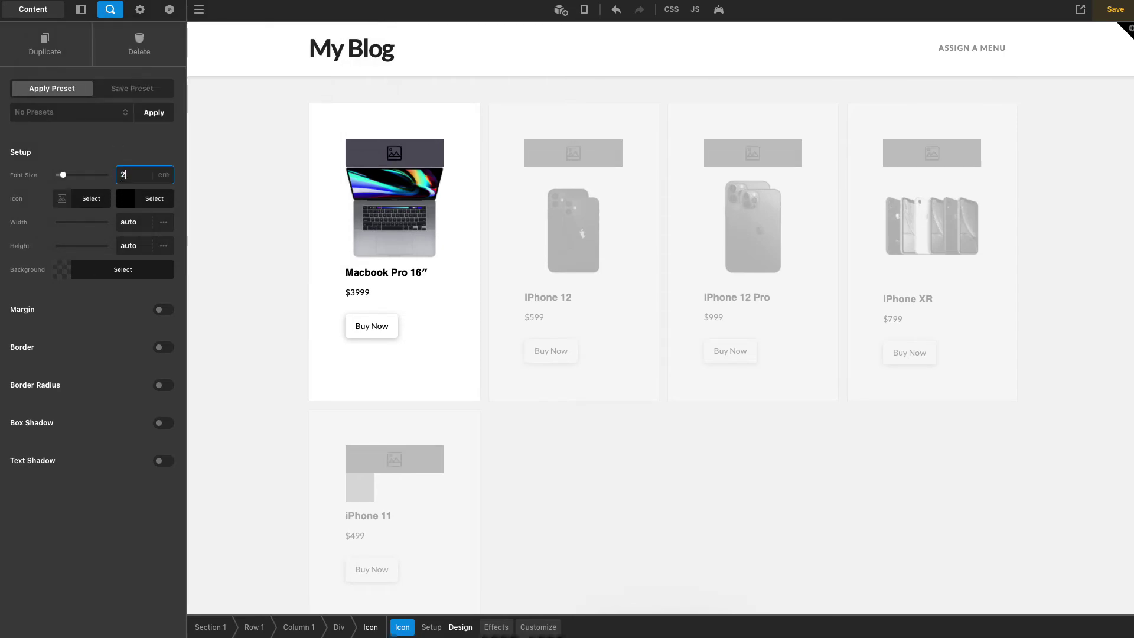
Set the icon's base color to semi-transparent white, rgba(255, 255, 255, 0.27)
left_click(125, 199)
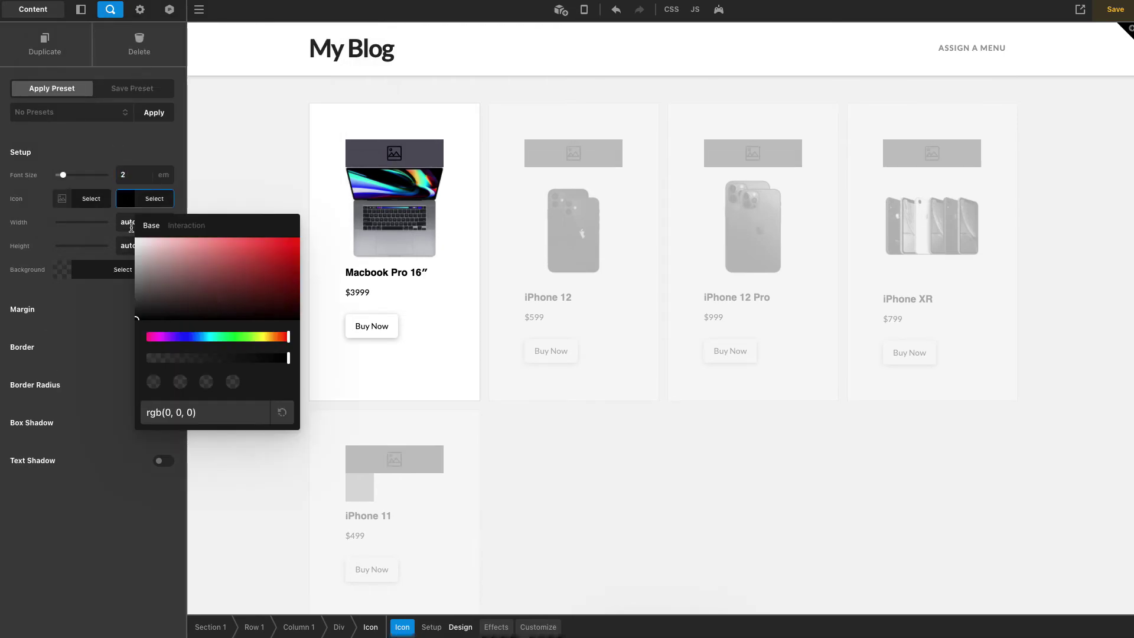
left_click_drag(155, 254, 136, 238)
left_click_drag(287, 358, 186, 361)
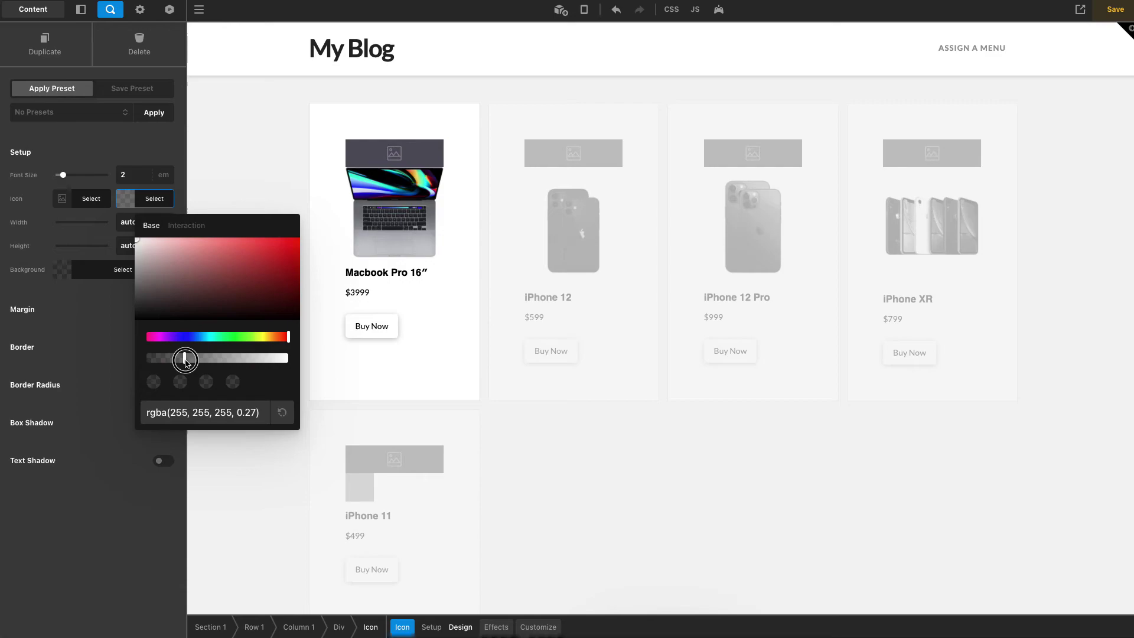
left_click(42, 321)
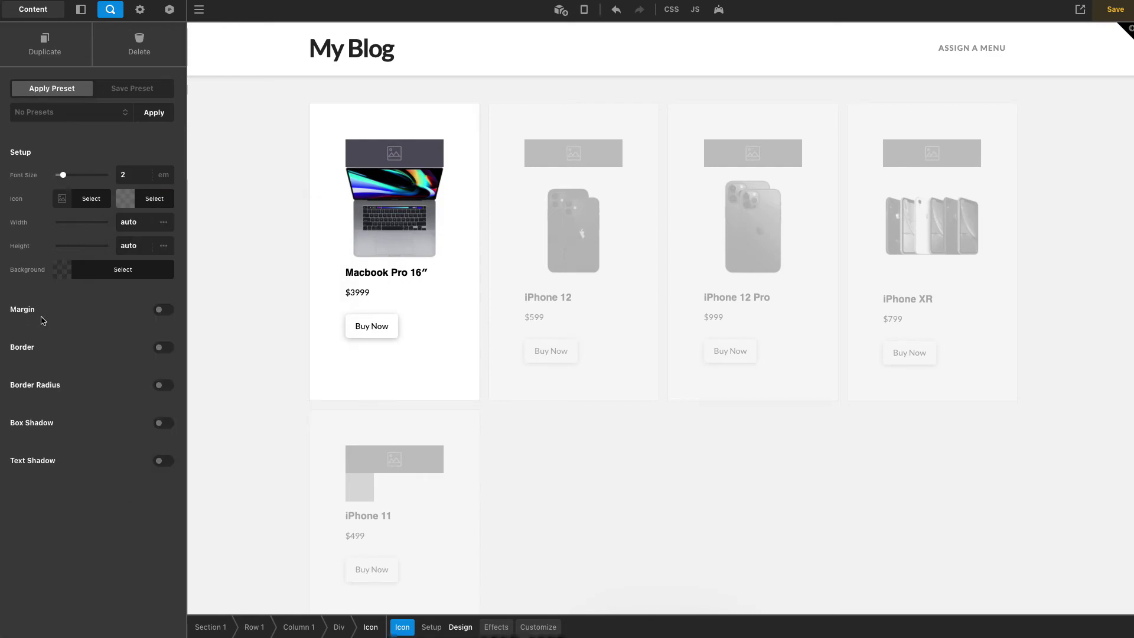
Set the base height of the placeholder Div to 100 px
left_click(344, 148)
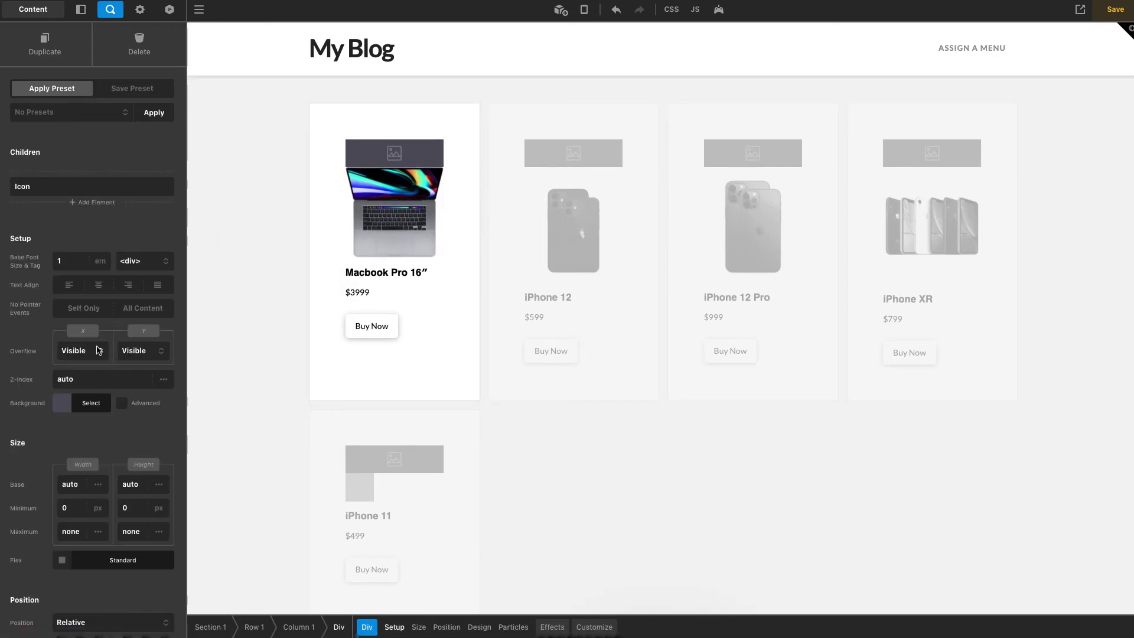
scroll(103, 354, "down", 2)
left_click(136, 373)
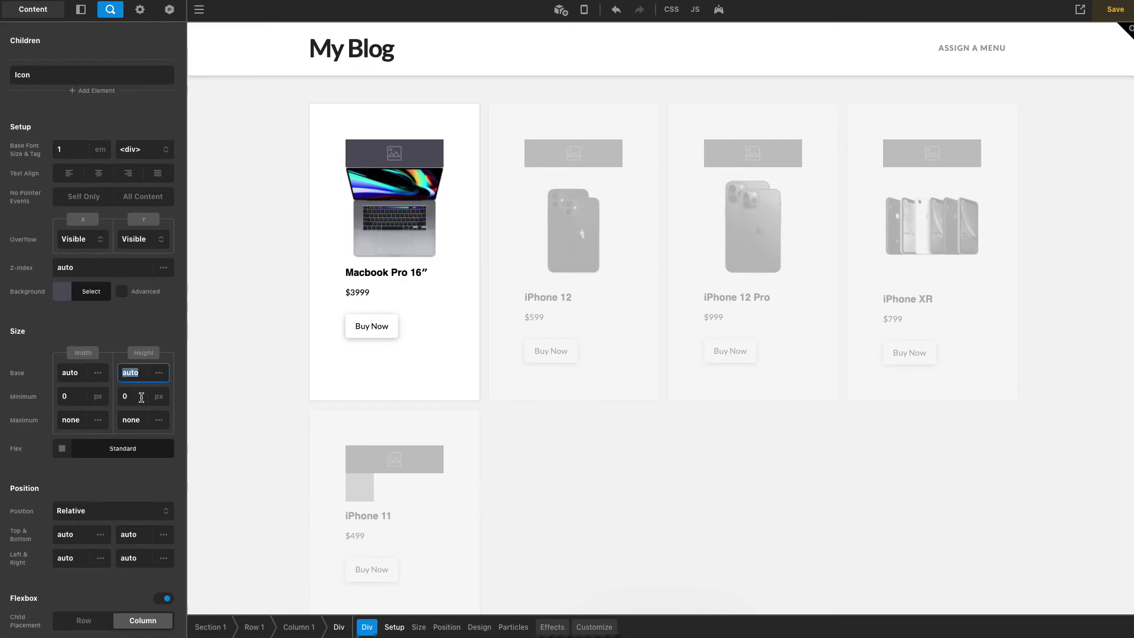
type("80")
type("100")
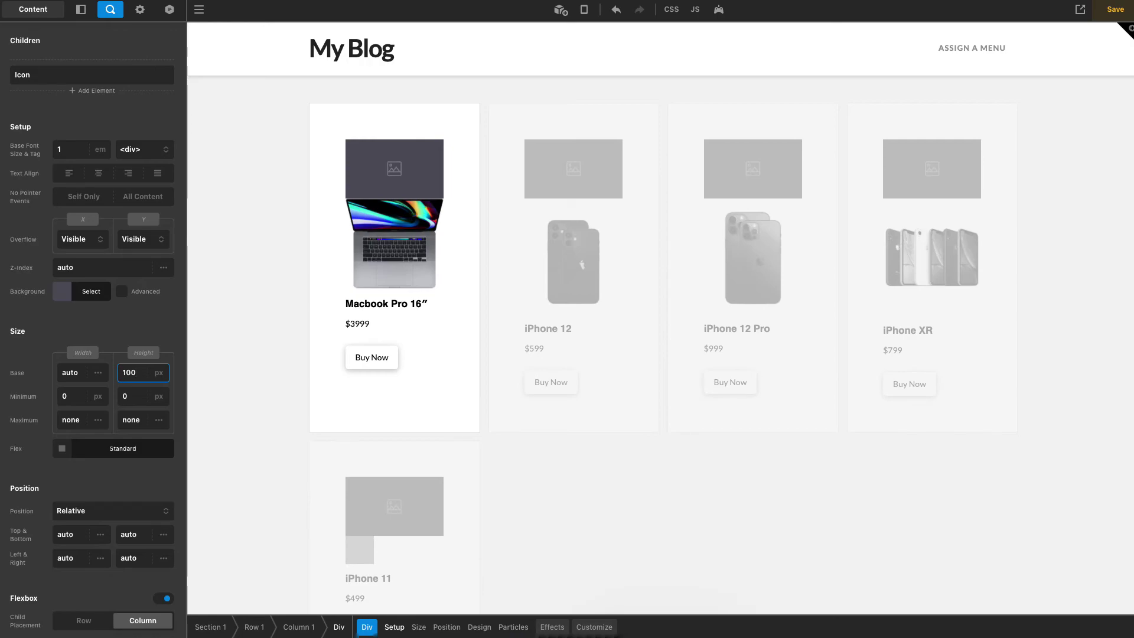
left_click(246, 228)
Add a condition to the placeholder Div so it displays only when Featured Image is not set
left_click(371, 192)
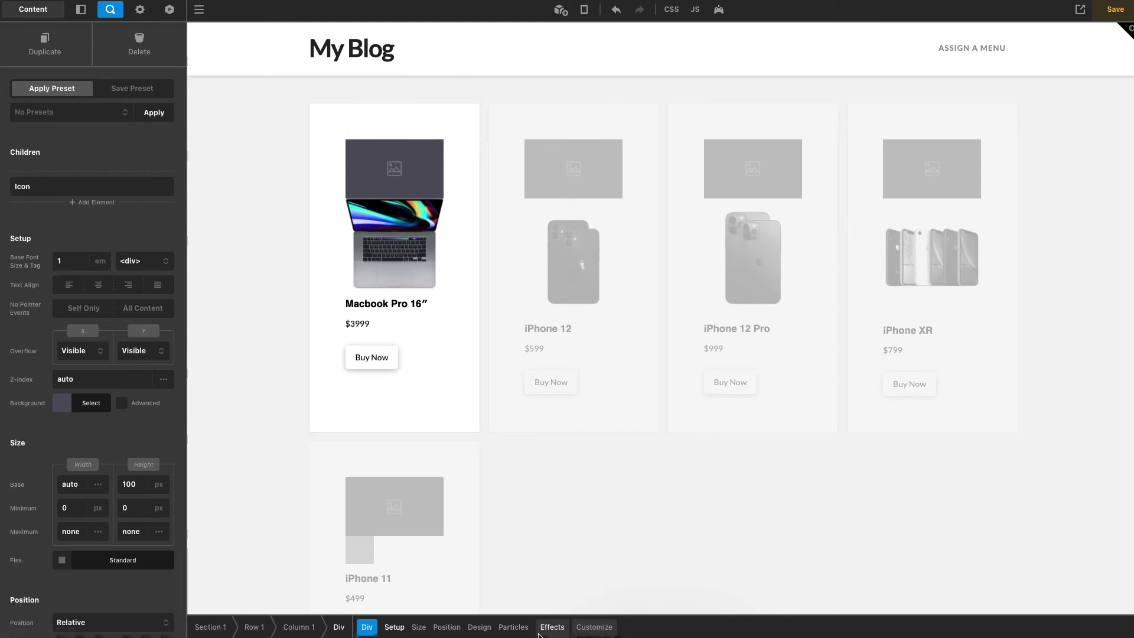
left_click(585, 631)
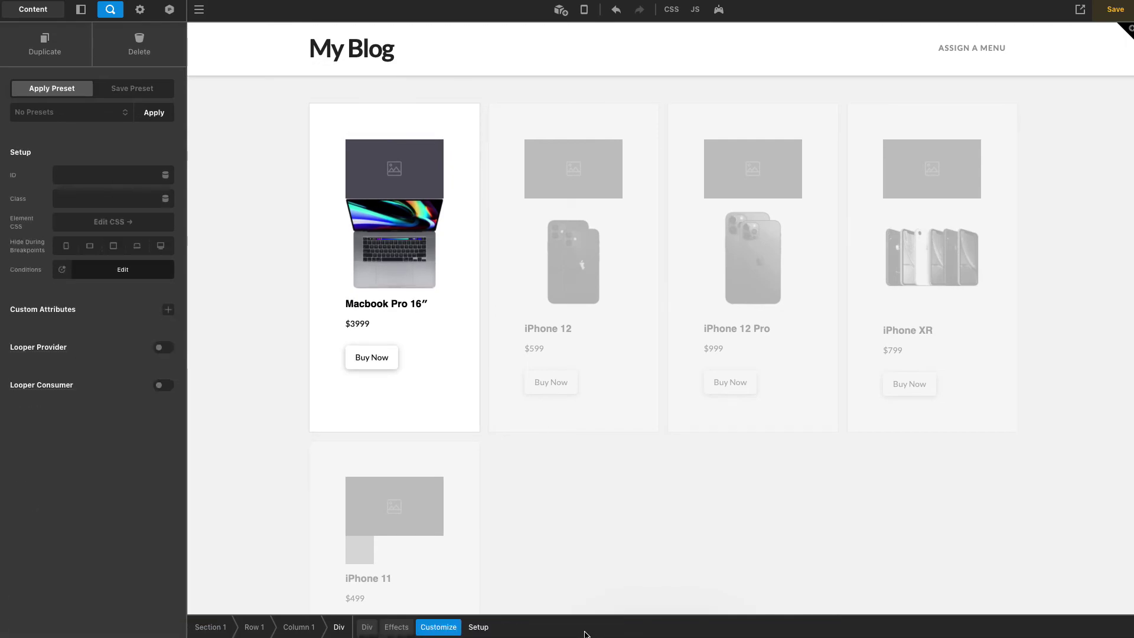
left_click(83, 274)
left_click(117, 242)
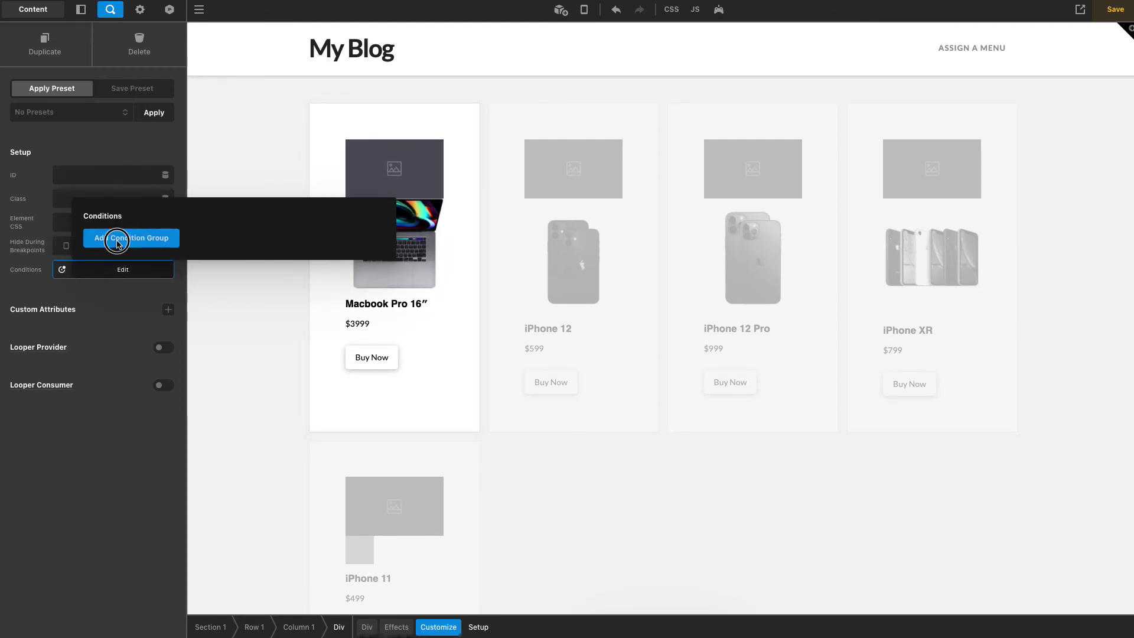
left_click(144, 238)
type("feat")
left_click(104, 285)
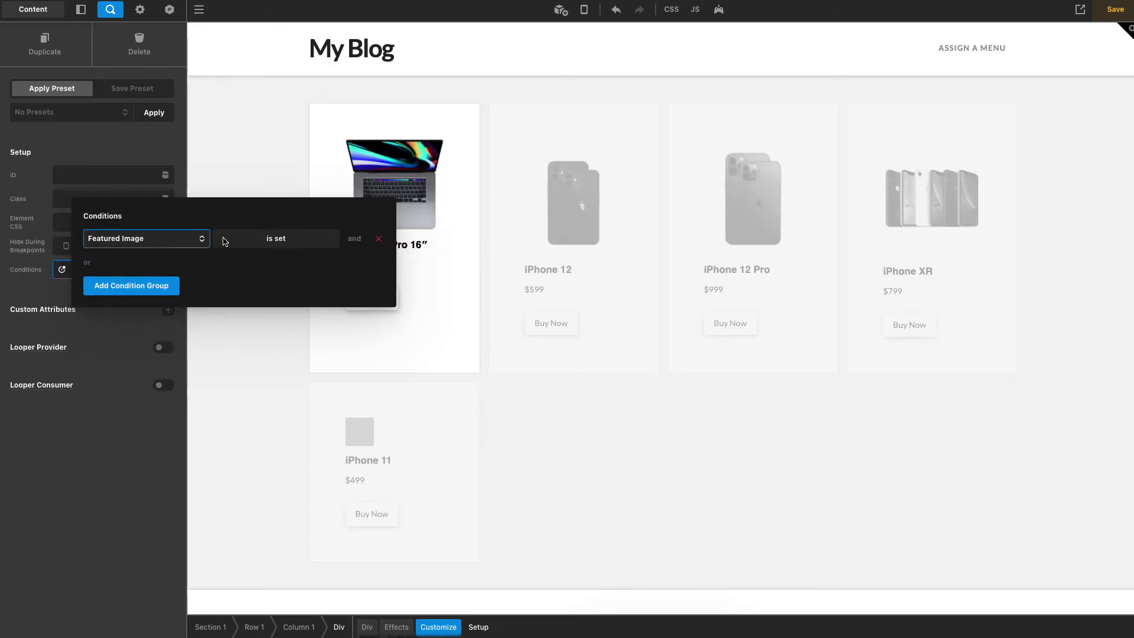
left_click(282, 242)
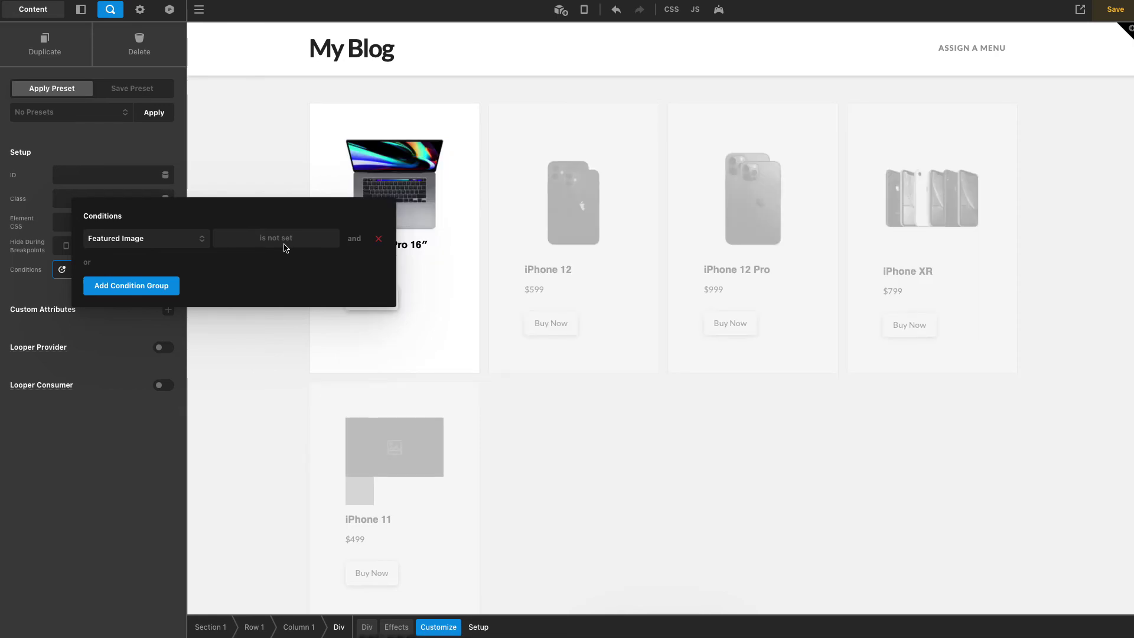
left_click(39, 329)
Add a condition to the Featured Image element so it displays only when Featured Image is set, and save the page
left_click(394, 188)
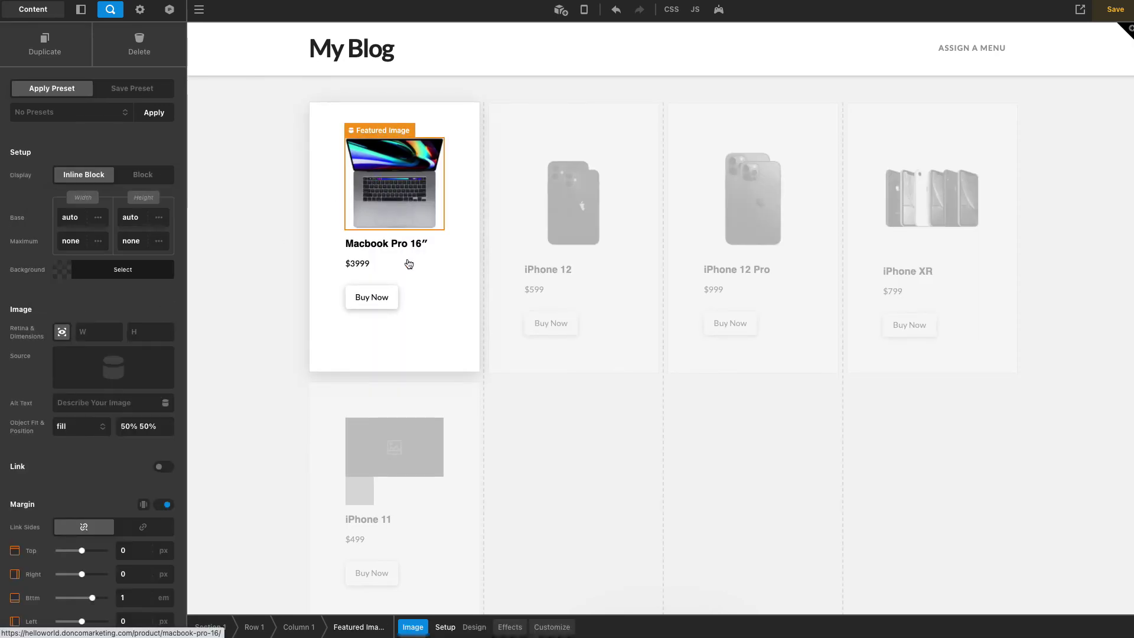
left_click(549, 626)
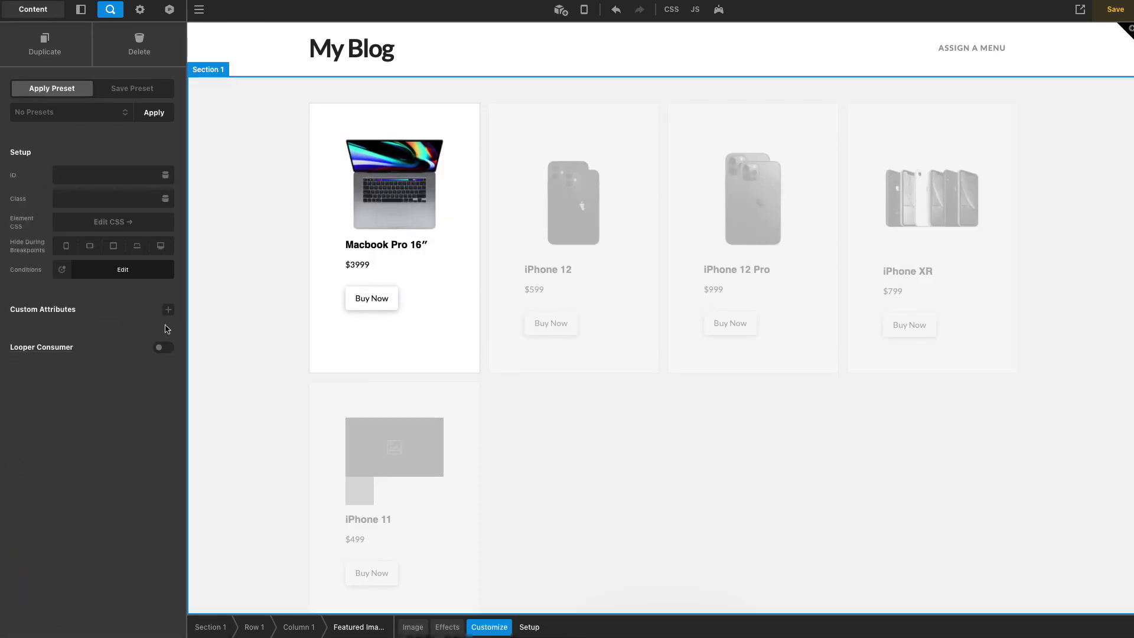
left_click(101, 272)
left_click(132, 238)
left_click(126, 238)
type("feat")
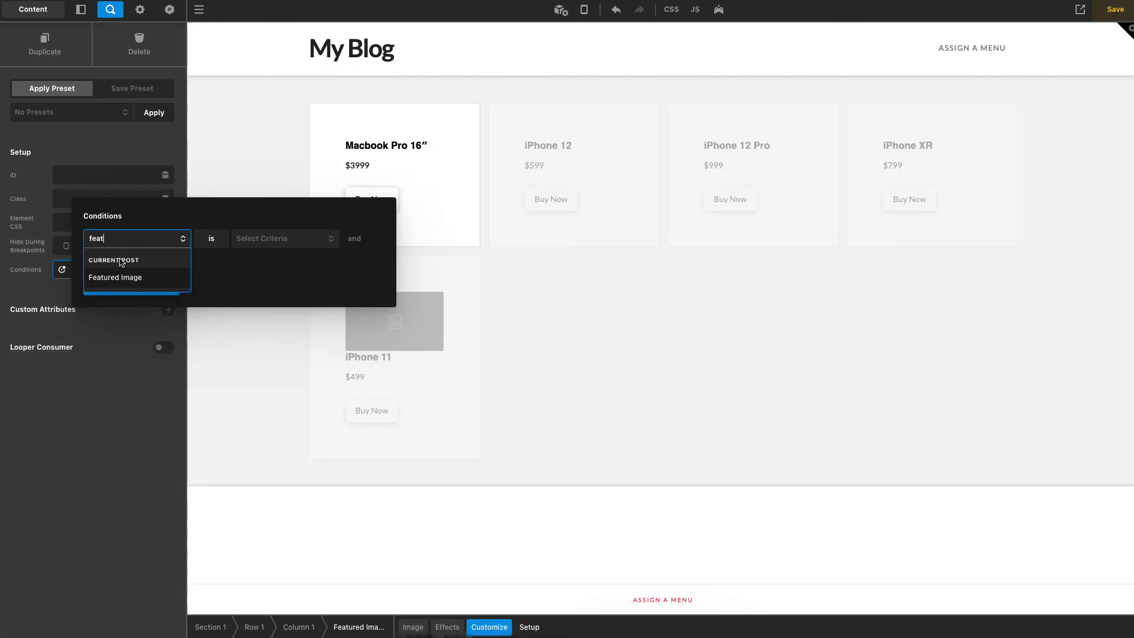
left_click(144, 273)
left_click(64, 391)
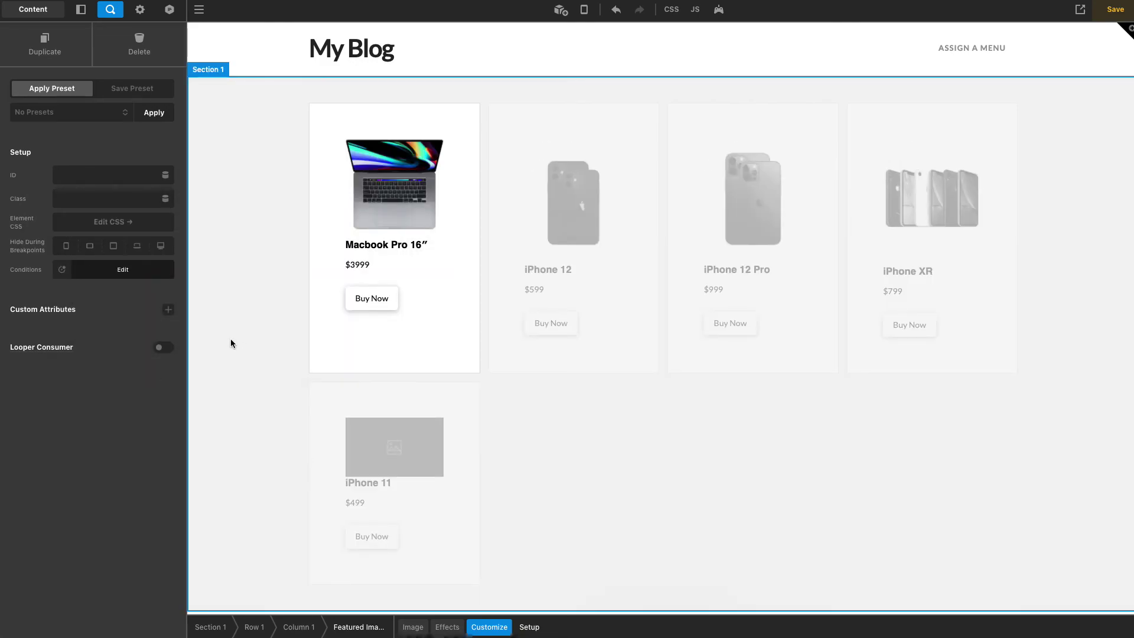
key("ctrl+s")
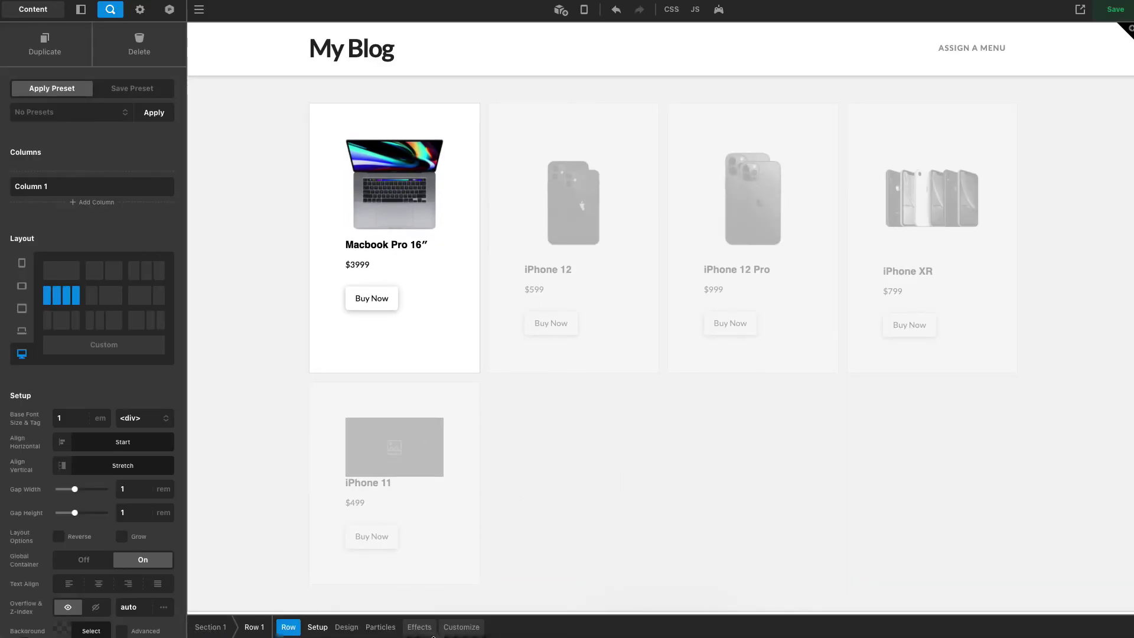
Set the number of Looper Consumer items on Column 1 to 4
left_click(456, 629)
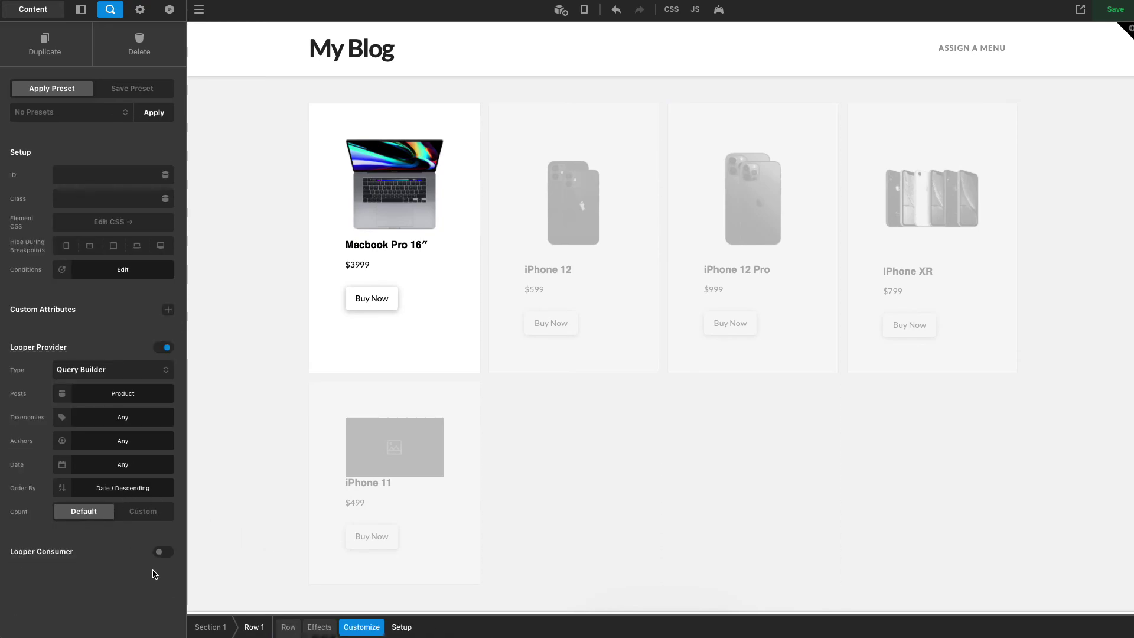
left_click(408, 309)
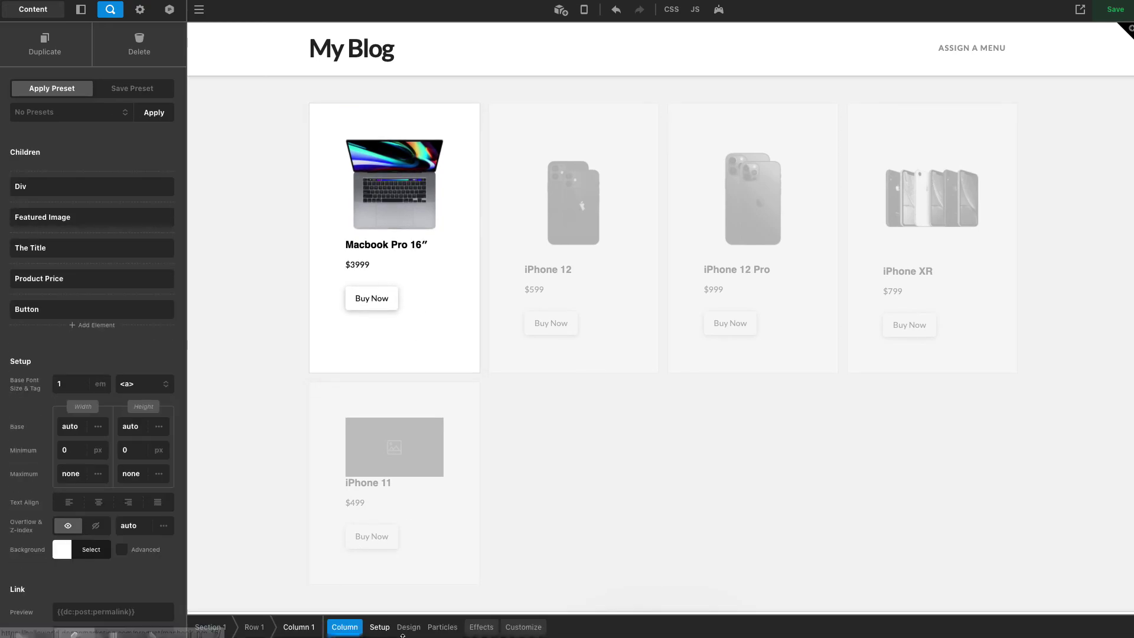
left_click(519, 626)
left_click(106, 406)
key("BackSpace")
type("4")
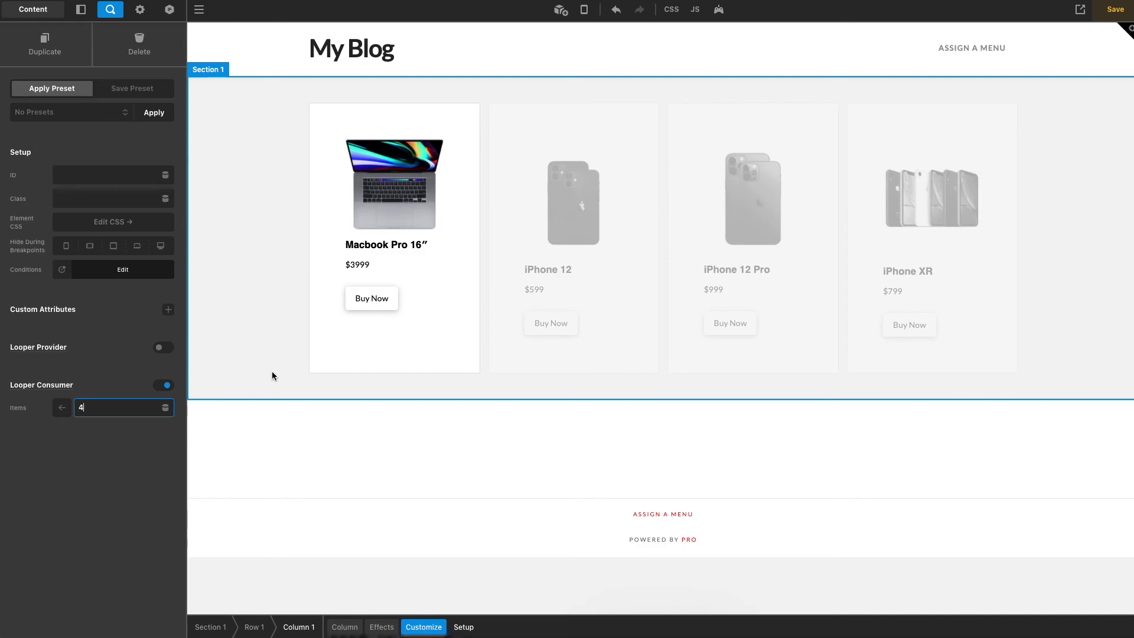
Set the Order By field of Row 1's Looper Provider query to Random and save the page
left_click(480, 366)
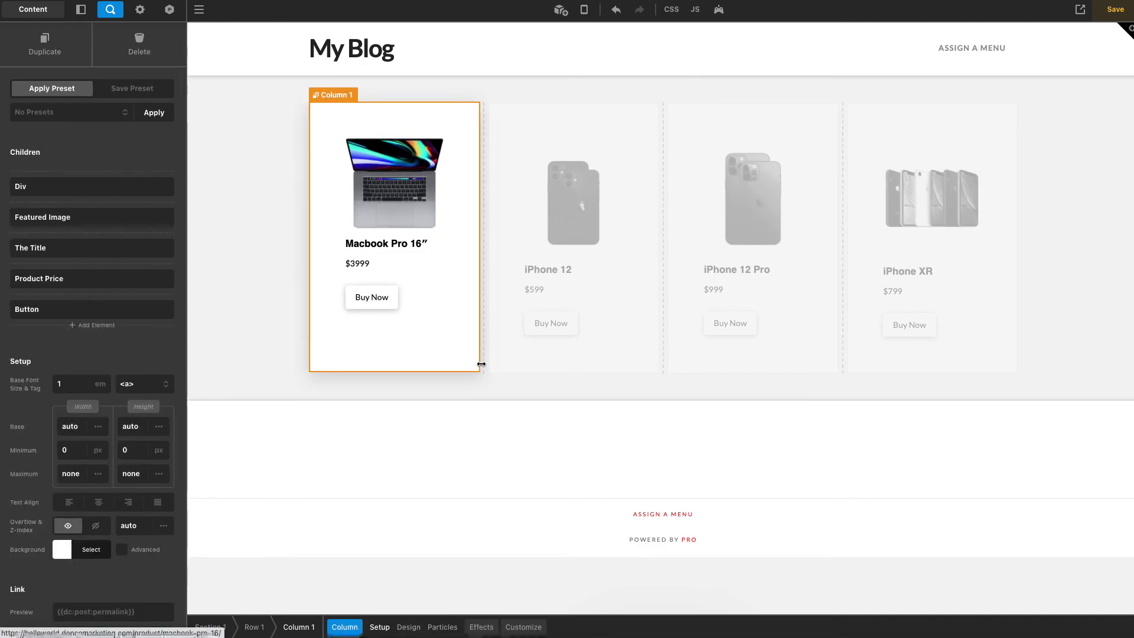
left_click(482, 364)
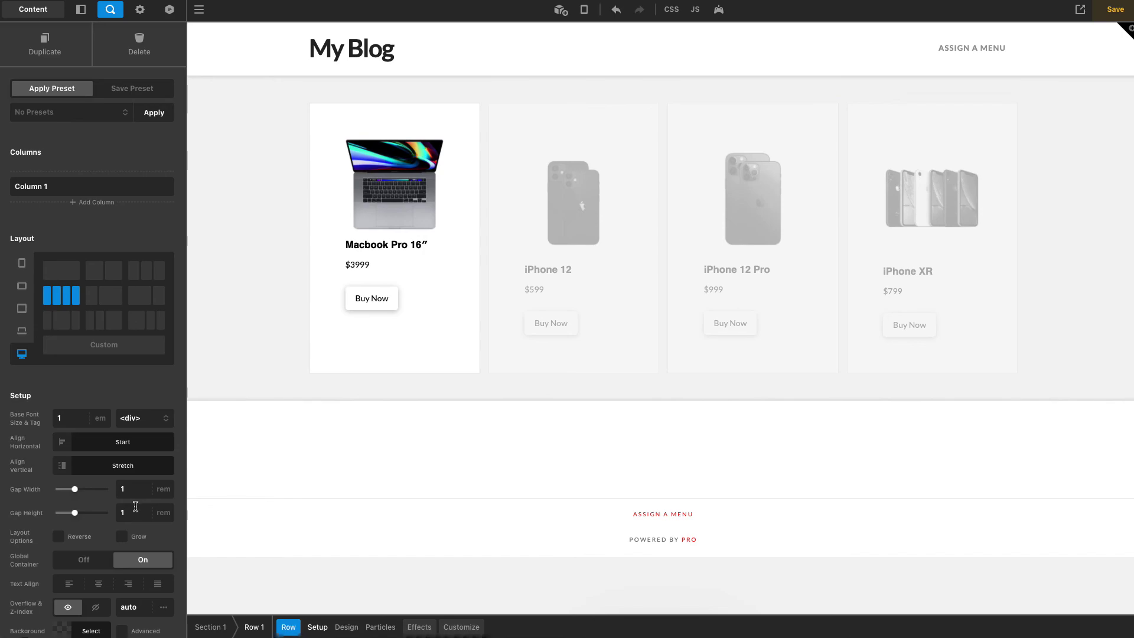
left_click(461, 626)
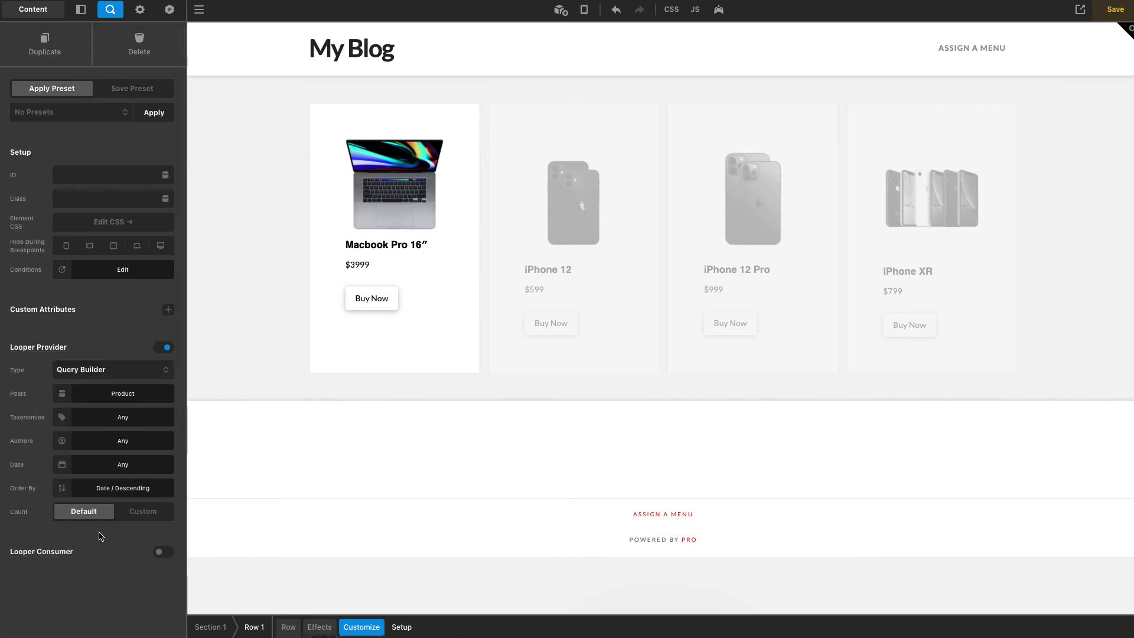
left_click(86, 490)
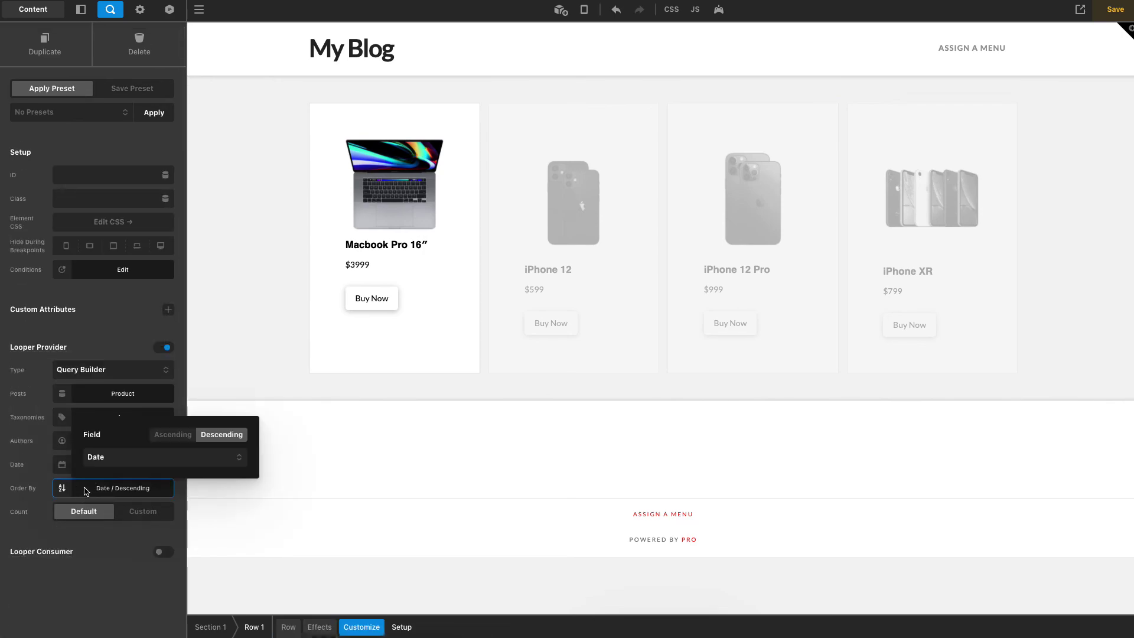
left_click(107, 460)
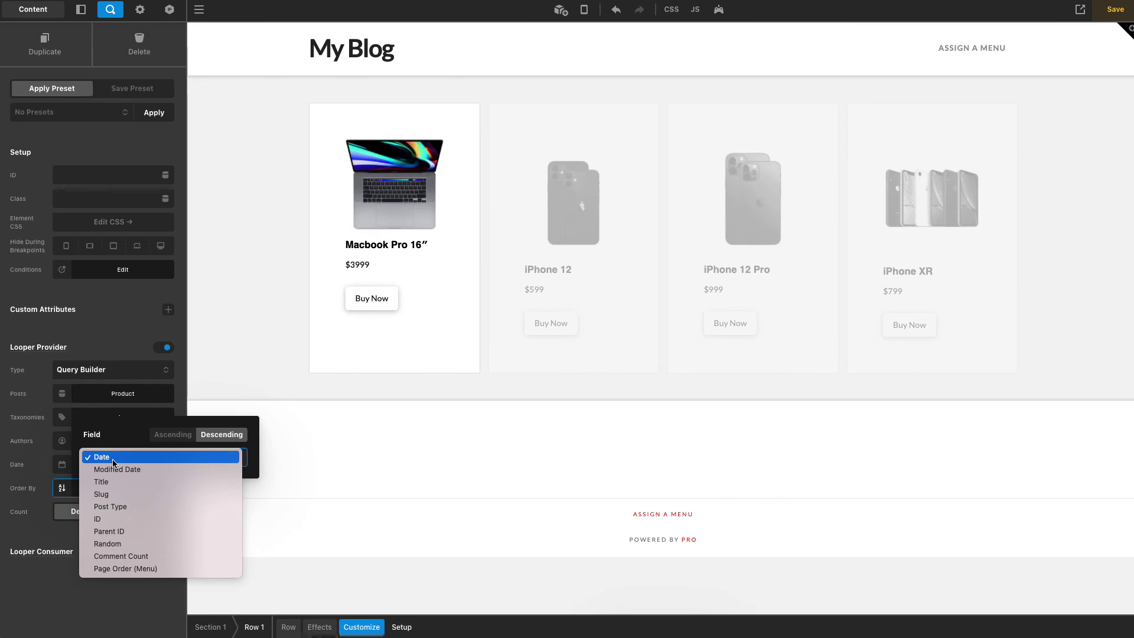
left_click(112, 544)
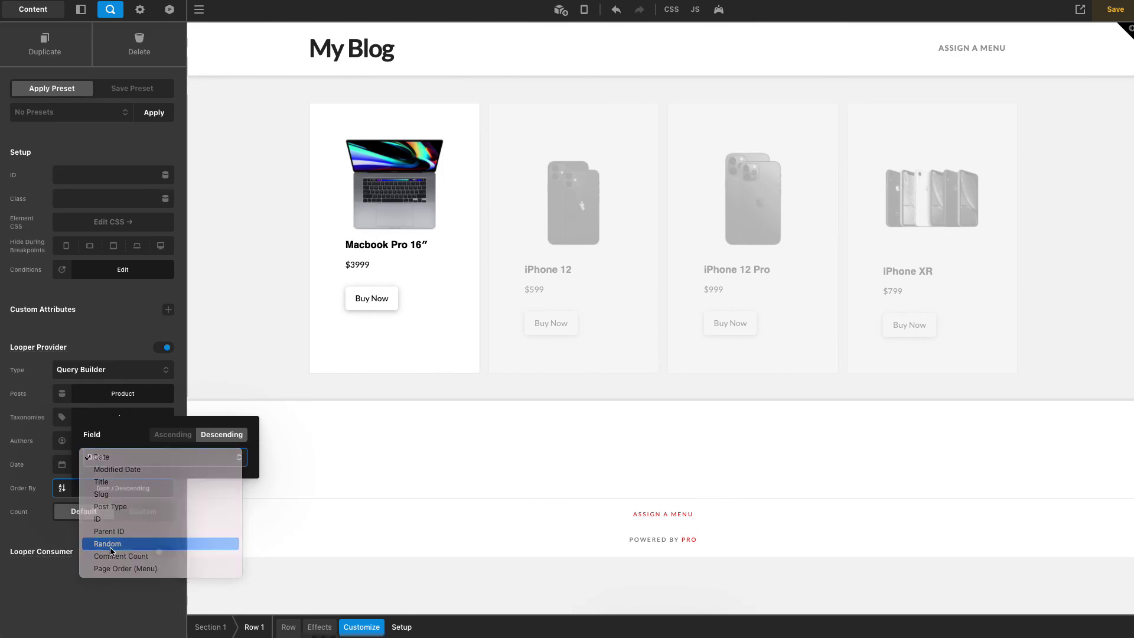
left_click(65, 534)
key("ctrl+s")
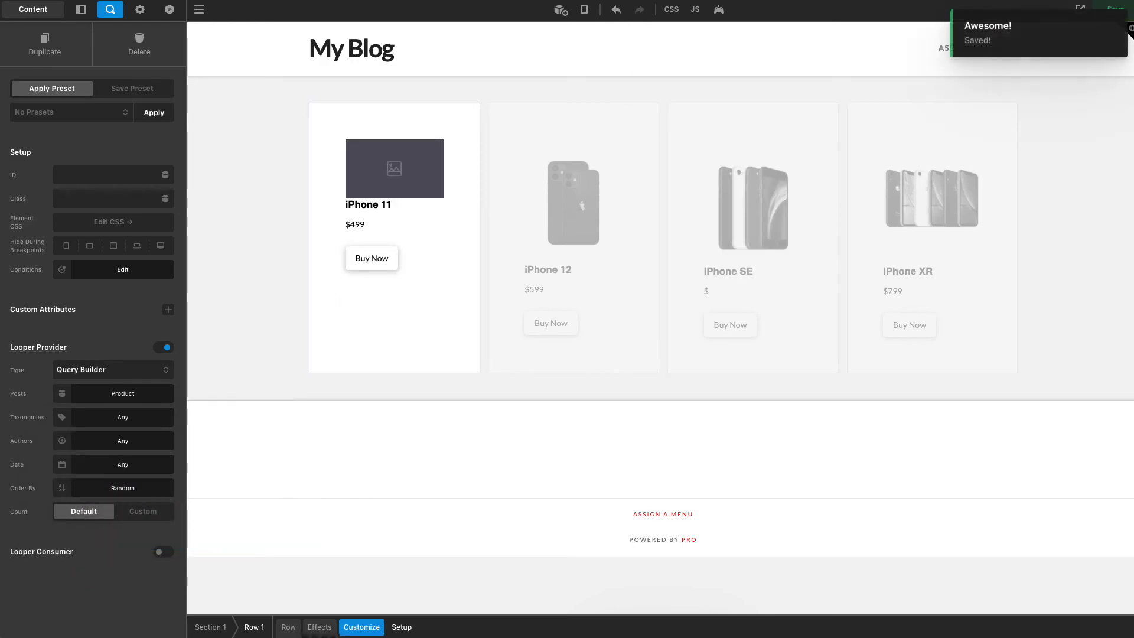
Switch to the live Home page and reload it twice to check the random product order
key("ctrl+Tab")
key("ctrl+r")
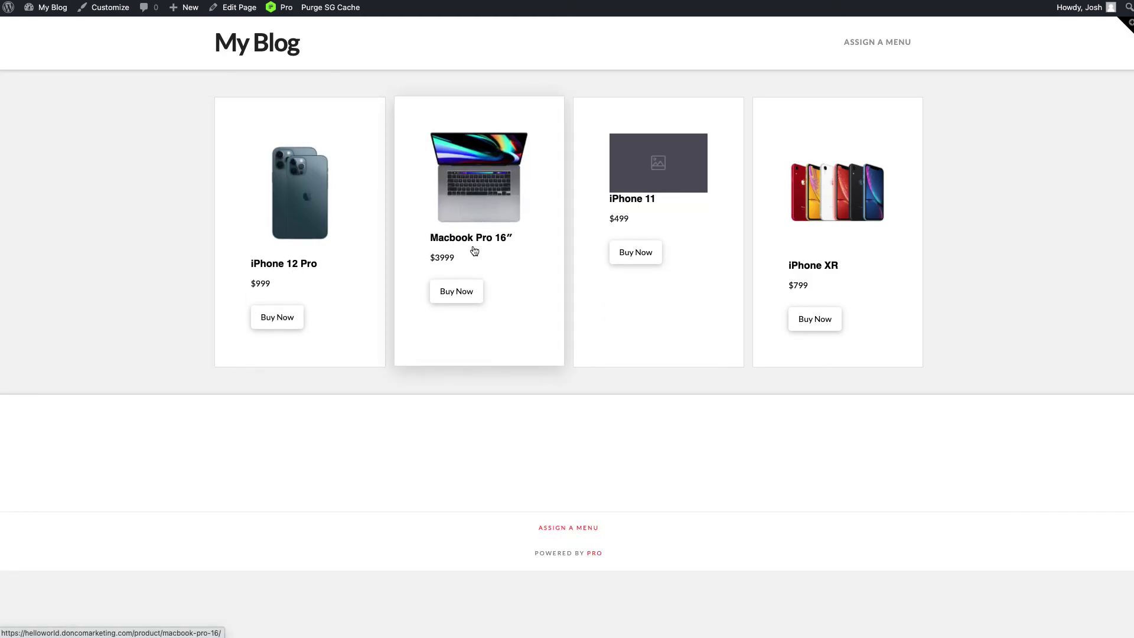
key("ctrl+r")
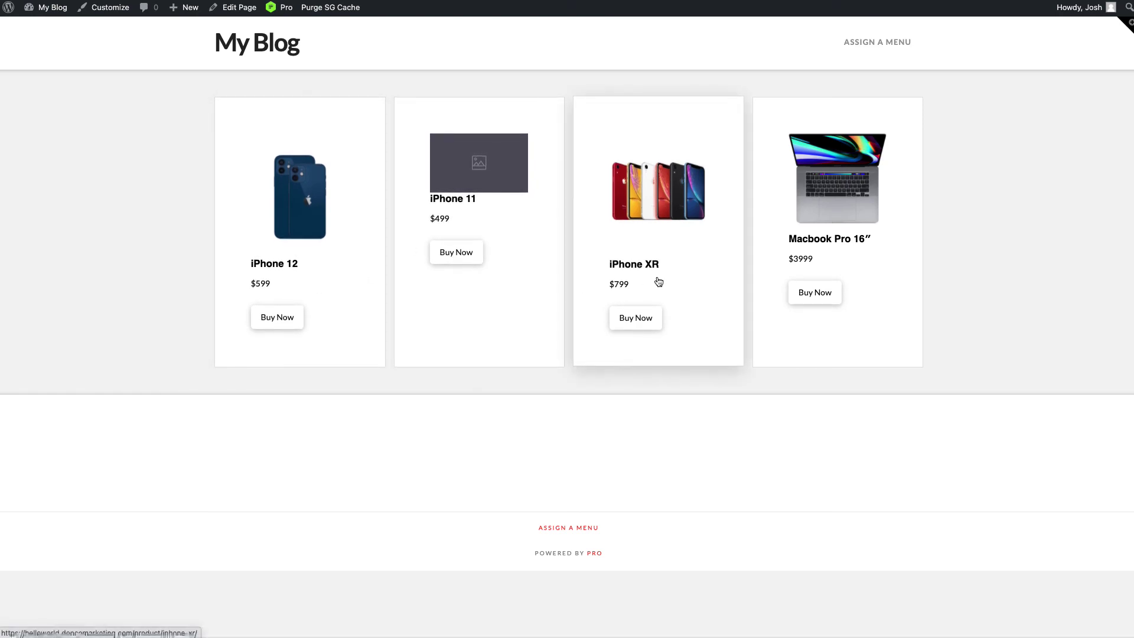
left_click(610, 319)
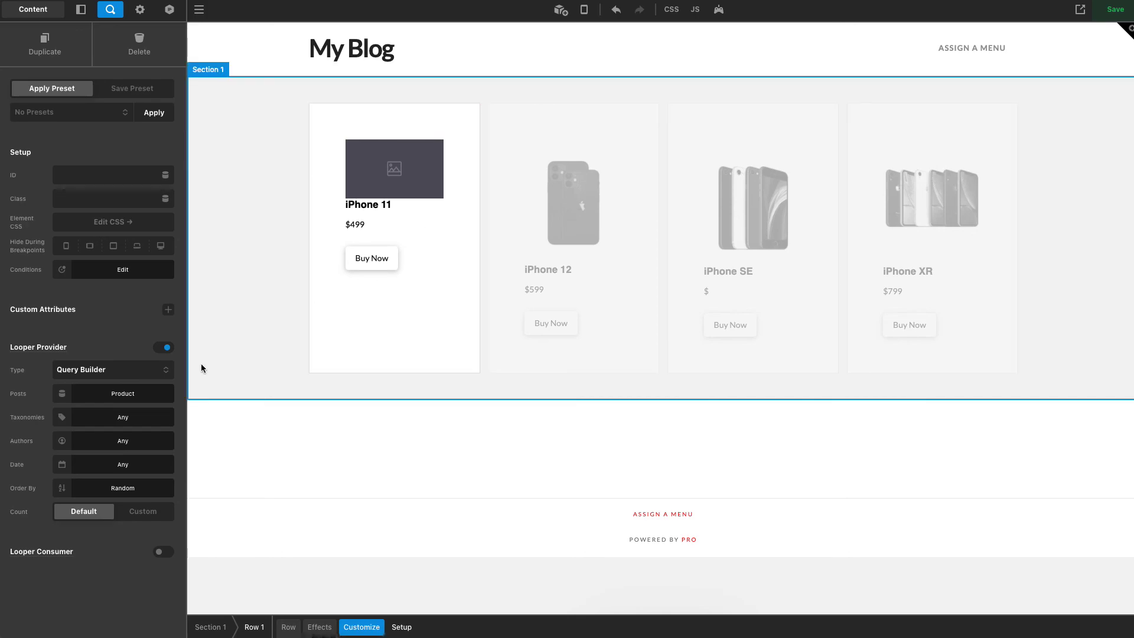
Review the post types available for Row 1's Looper Provider query, keeping Product selected
left_click(122, 393)
left_click(140, 275)
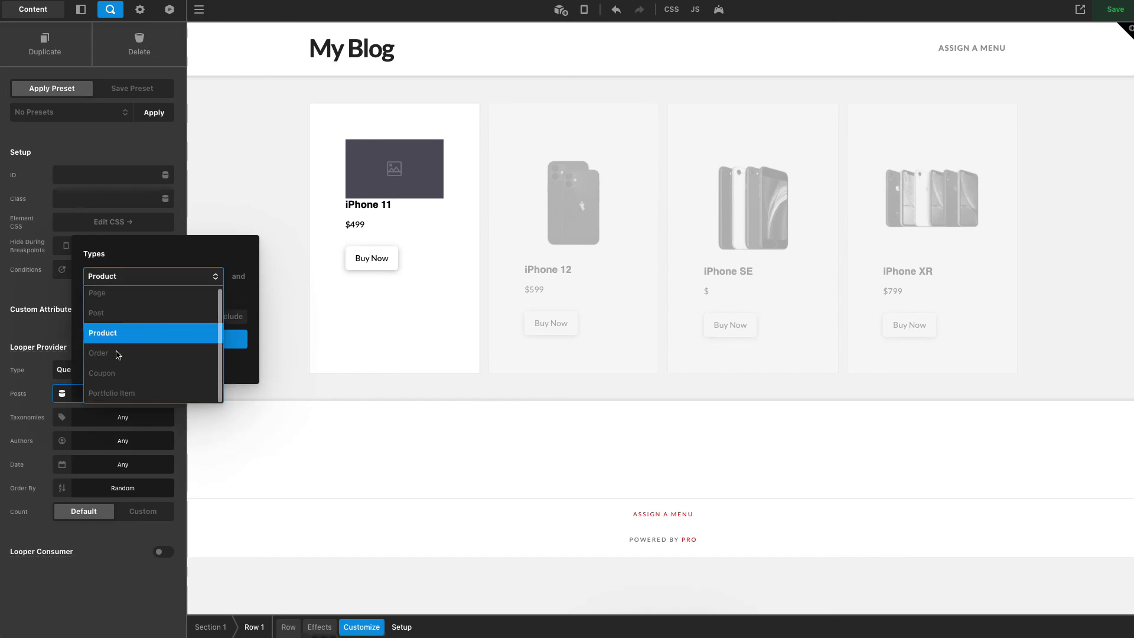
left_click(51, 337)
left_click(51, 336)
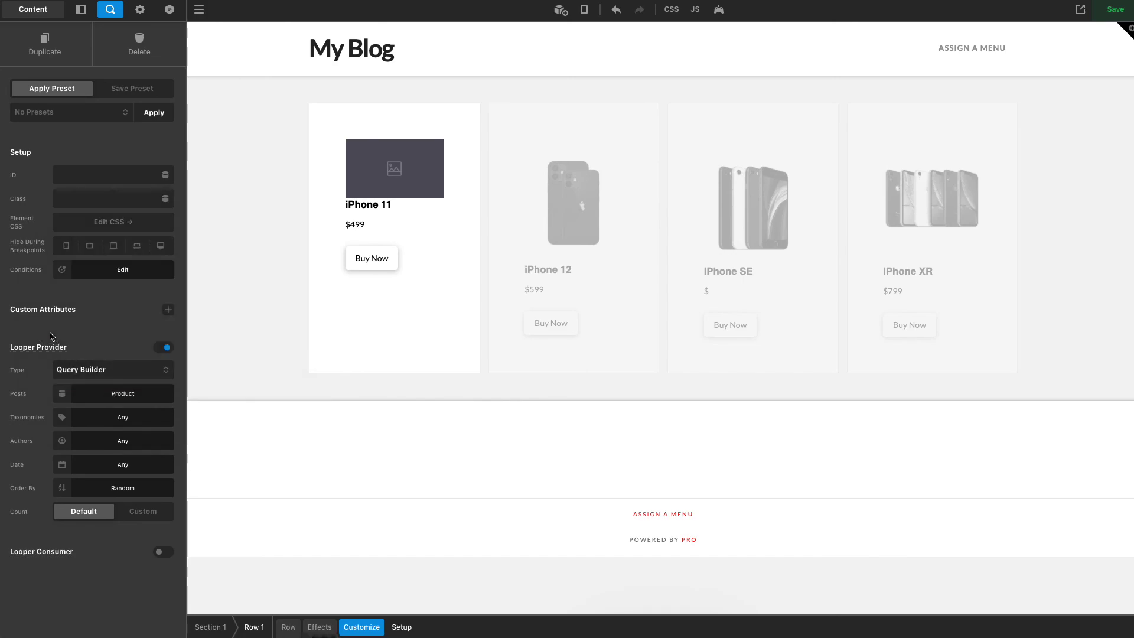